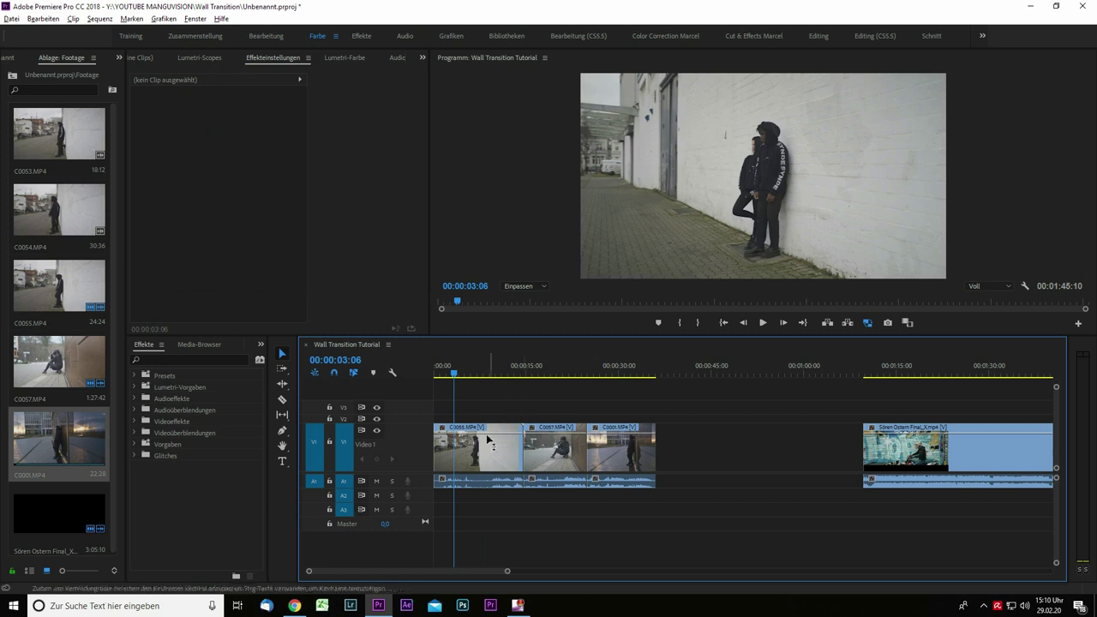
Step: Scrub through the first clip, C0055.MP4, and ripple-trim its end to a shorter length
drag(464, 375, 392, 376)
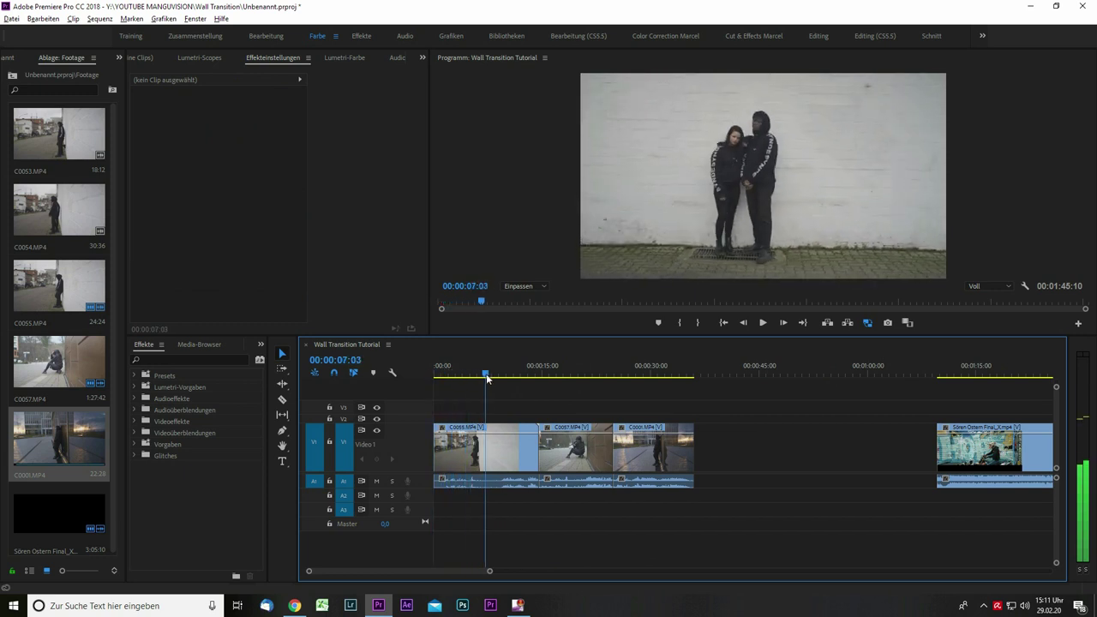
drag(504, 379, 487, 403)
key(w)
click(512, 390)
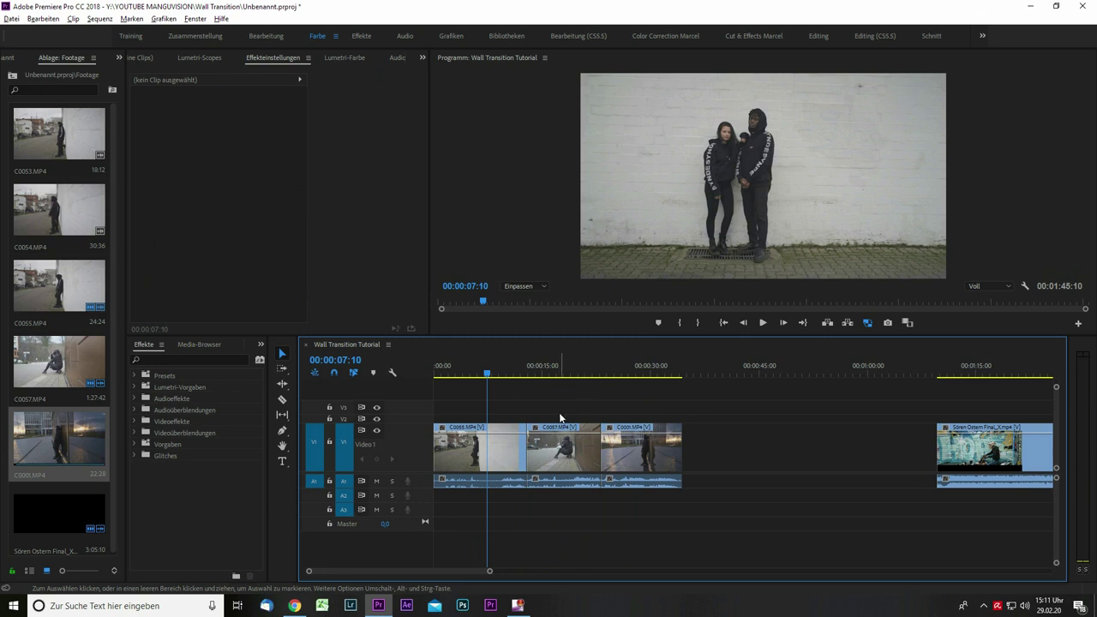
Step: Shift C0057.MP4 and C0001.MP4 further along the timeline and extend both ends of C0055.MP4 to its full footage
scroll(458, 429, up, 3)
scroll(470, 424, down, 5)
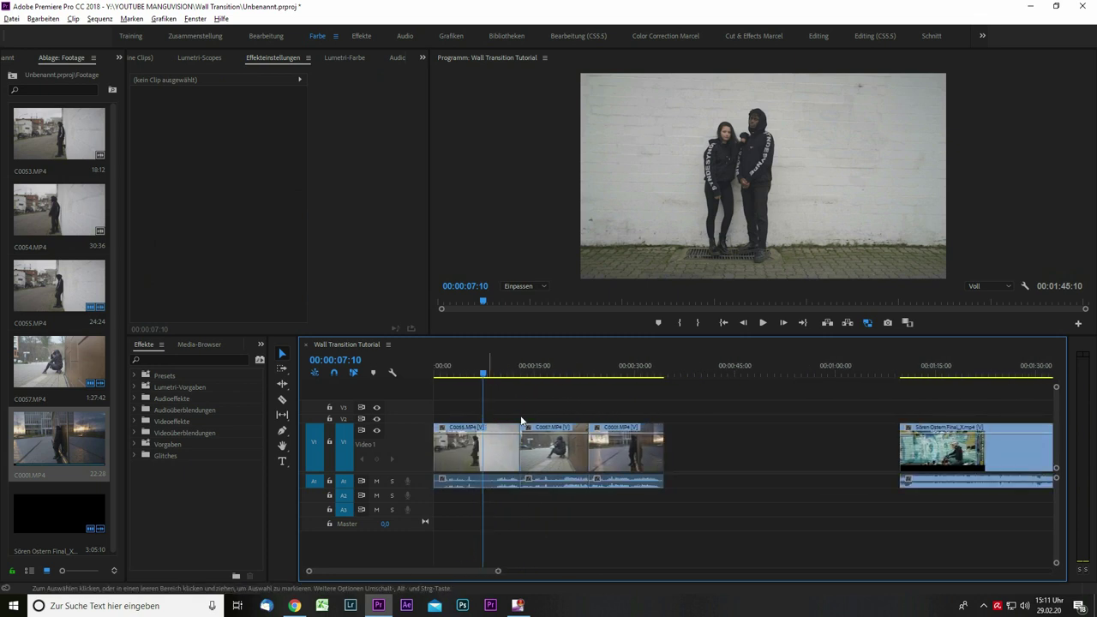
drag(564, 407, 630, 513)
scroll(529, 472, down, 2)
drag(502, 450, 548, 451)
drag(462, 450, 434, 451)
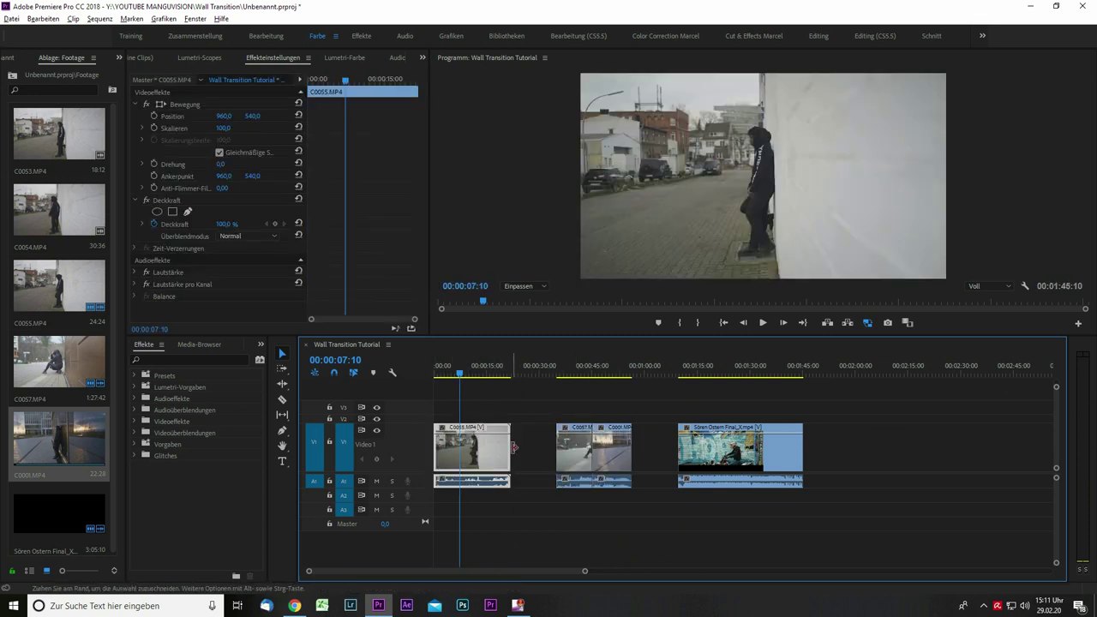
Step: Split C0055.MP4 at 00:00:08:15, delete the part before the cut, and move the remainder to the timeline start
key(plus)
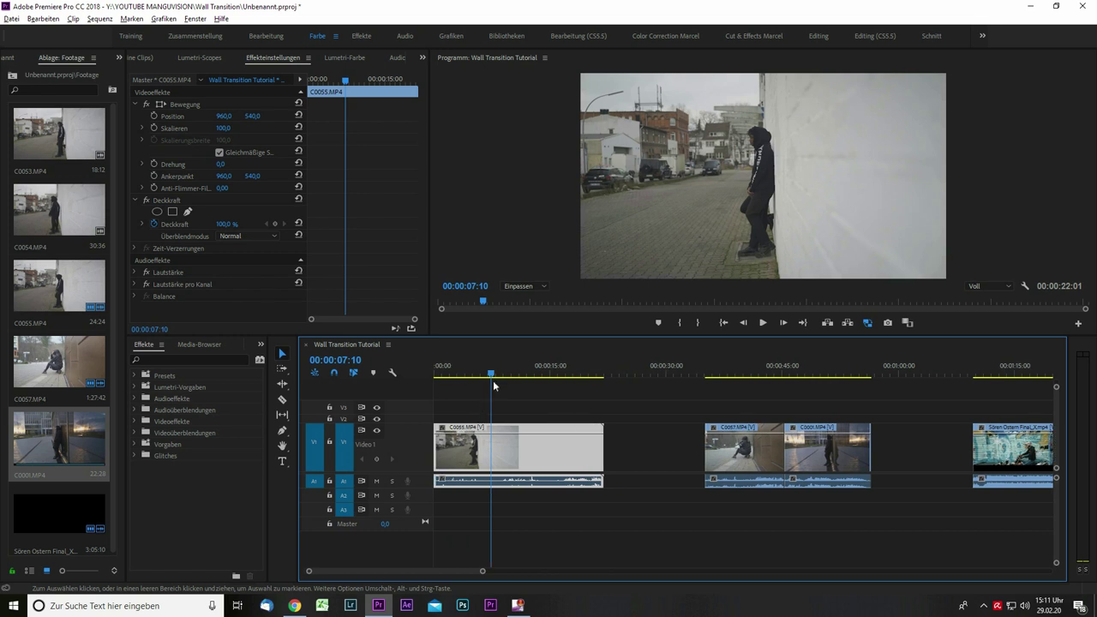
drag(492, 369, 497, 405)
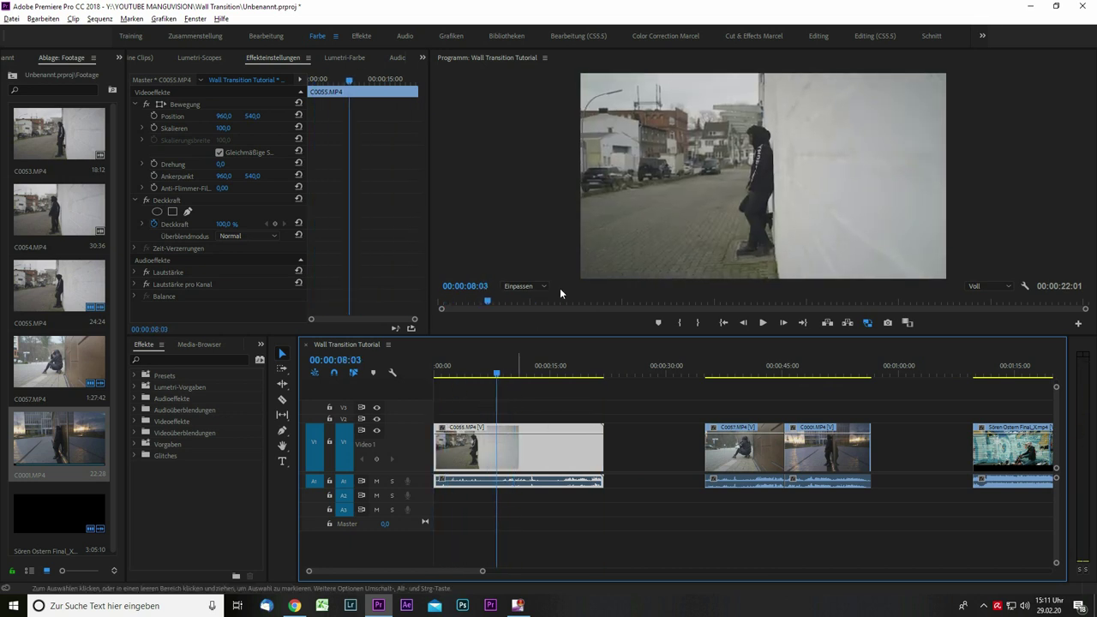
click(500, 374)
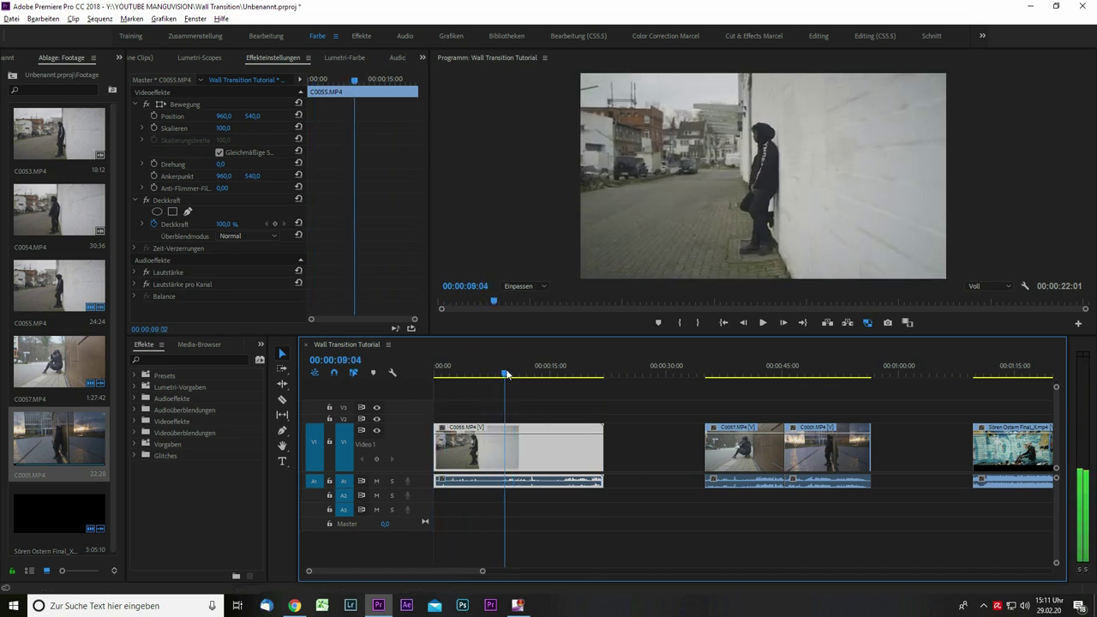
drag(502, 373, 504, 378)
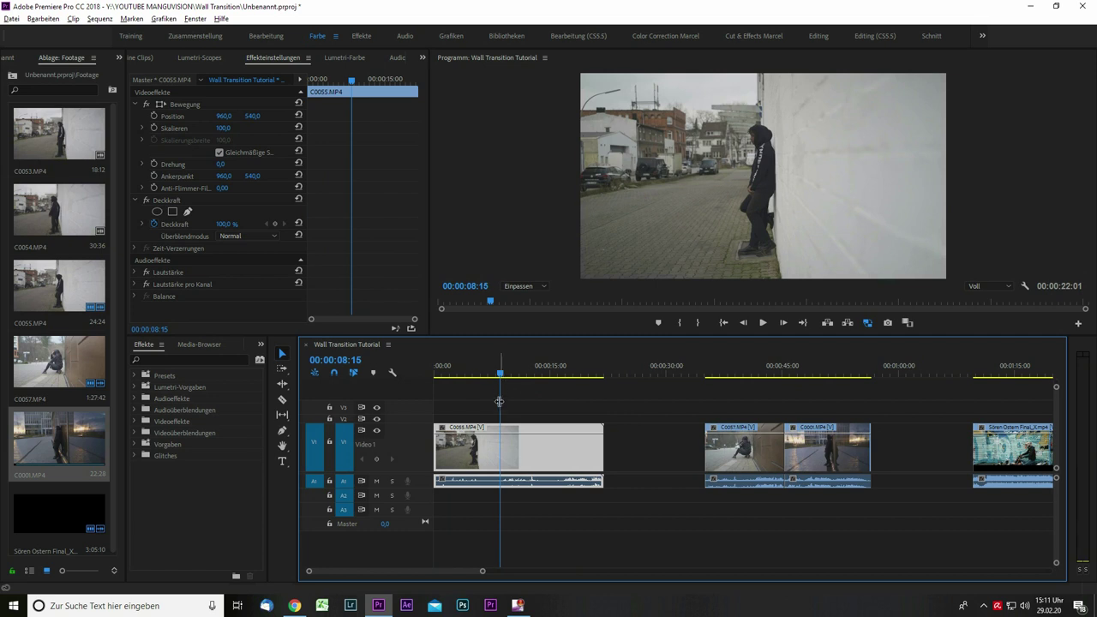
key(ctrl+k)
key(Delete)
drag(561, 460, 457, 458)
Step: Split C0055.MP4 at 00:00:11:11 and delete the piece after the cut
drag(460, 377, 525, 392)
key(Right)
key(Right)
key(Left)
key(Left)
key(Left)
key(Left)
key(Left)
key(Left)
key(Left)
key(Right)
key(Right)
key(Right)
key(Right)
key(c)
click(524, 451)
key(v)
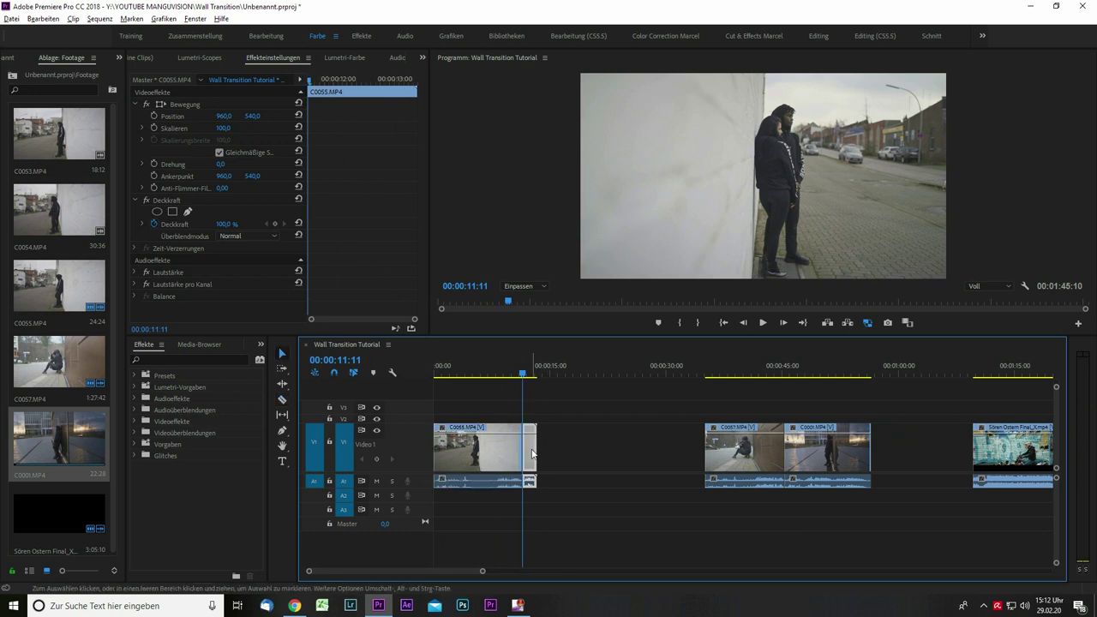
key(Delete)
Step: Move C0057.MP4 and C0001.MP4 directly behind the shortened C0055.MP4 and scrub through the first clip
drag(523, 367, 494, 377)
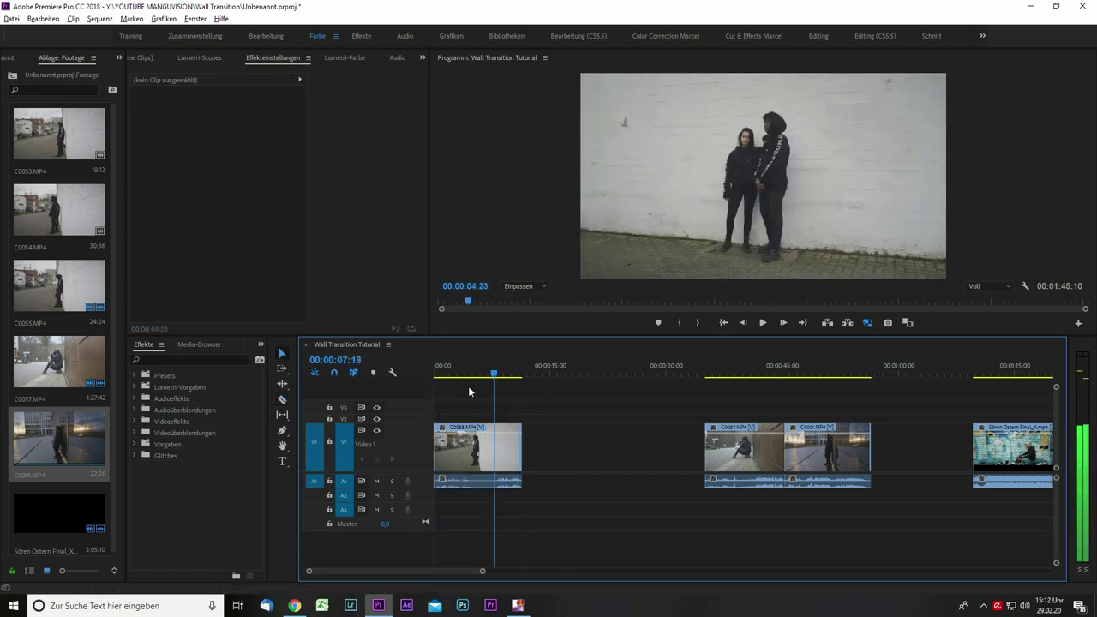
drag(744, 463, 553, 455)
drag(509, 375, 481, 393)
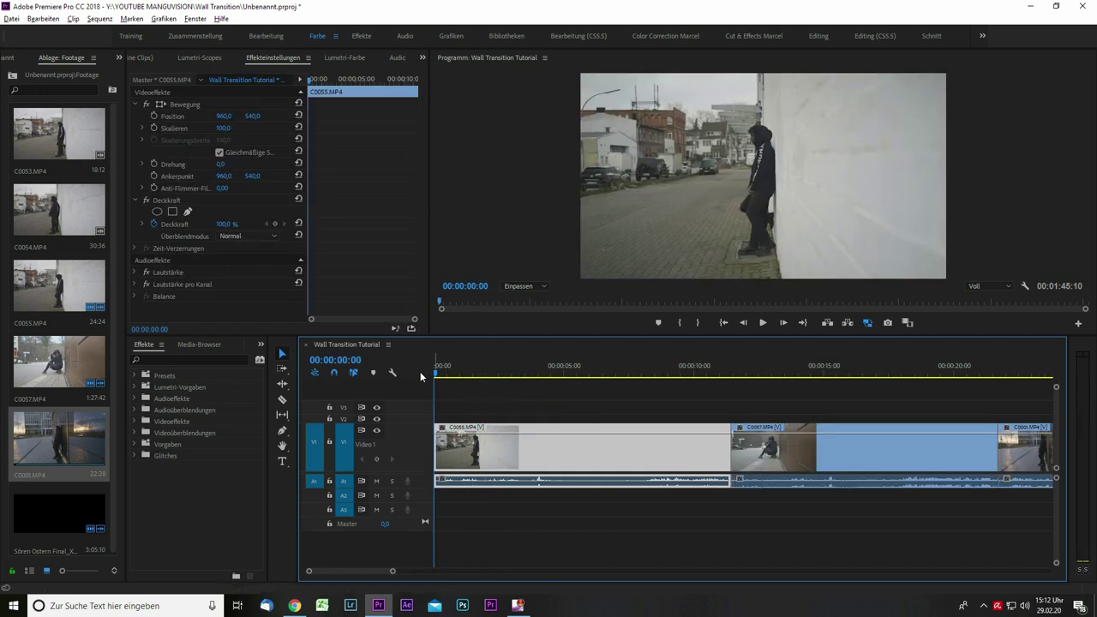
drag(446, 376, 558, 392)
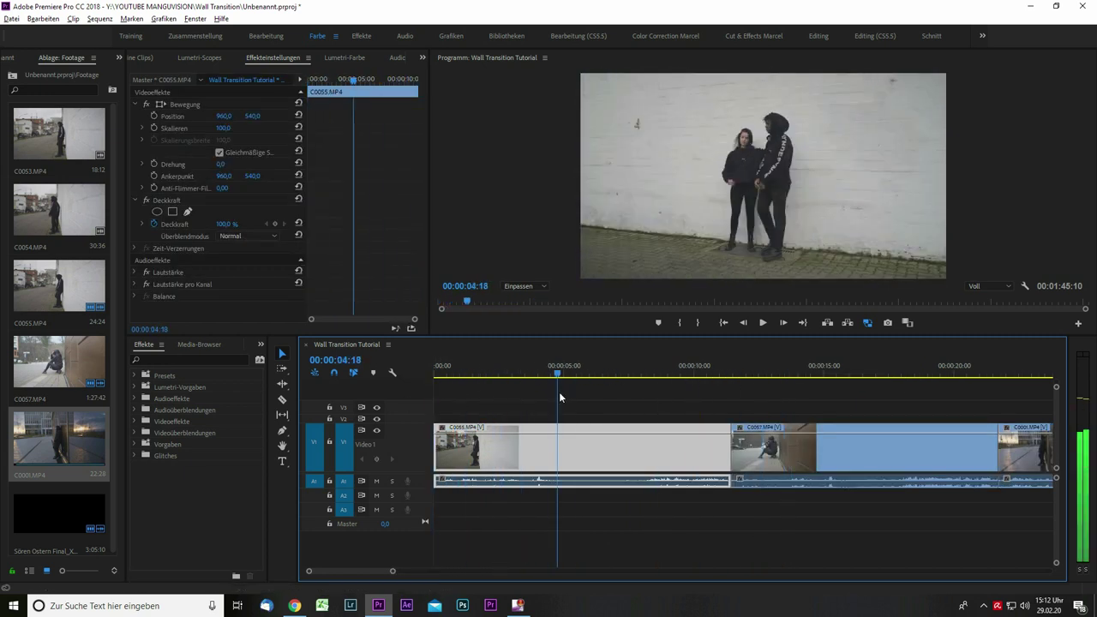
Step: Enlarge video track V1 and show the time remapping speed (Zeit-Verzerrungen, Geschwindigkeit) line on C0055.MP4
key(minus)
scroll(431, 436, up, 1)
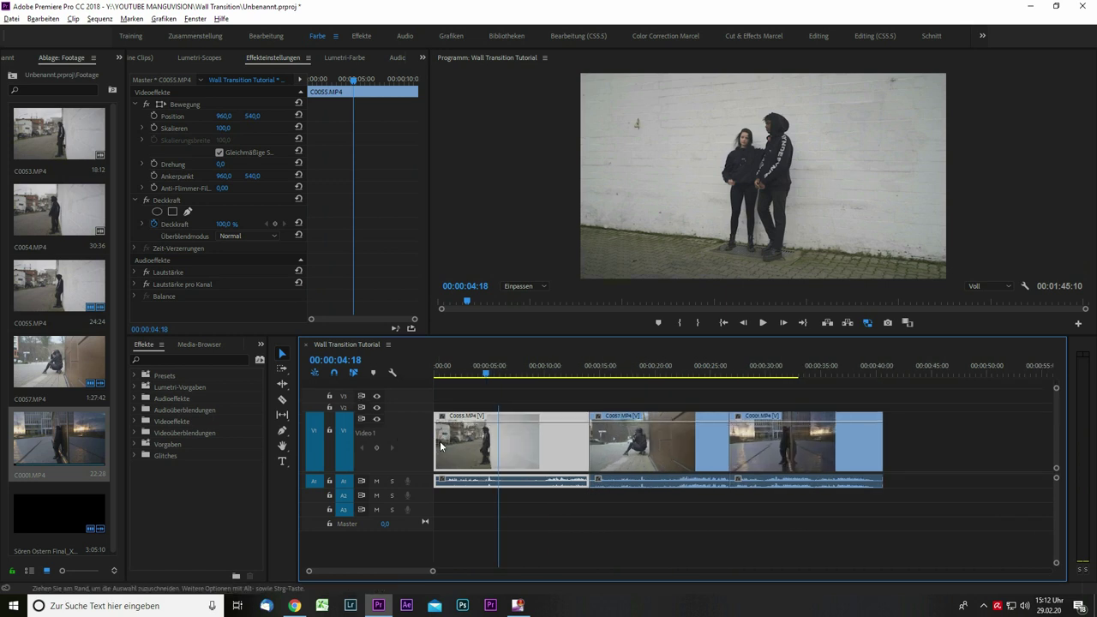
scroll(440, 440, up, 4)
scroll(445, 440, up, 2)
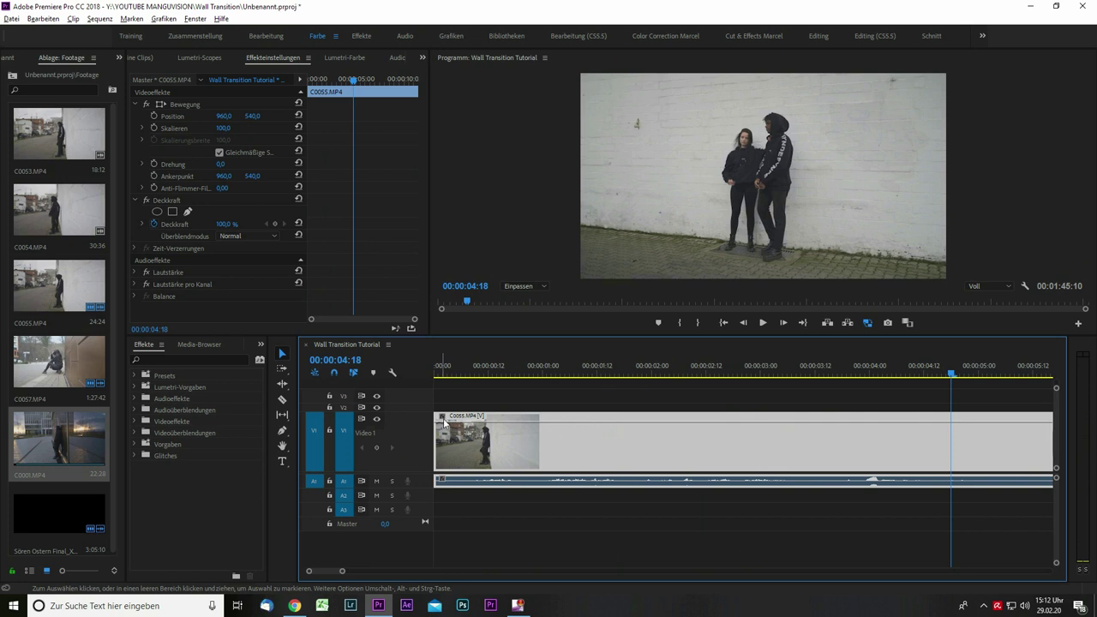
shift+click(504, 436)
click(504, 435)
scroll(589, 451, up, 2)
scroll(524, 435, down, 3)
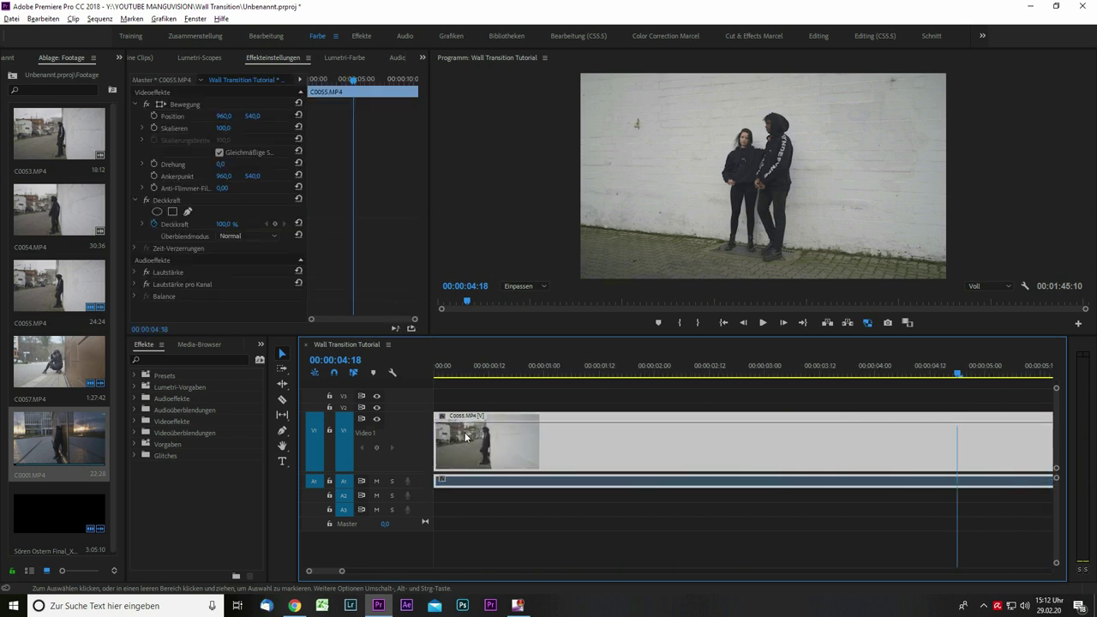
scroll(465, 436, down, 2)
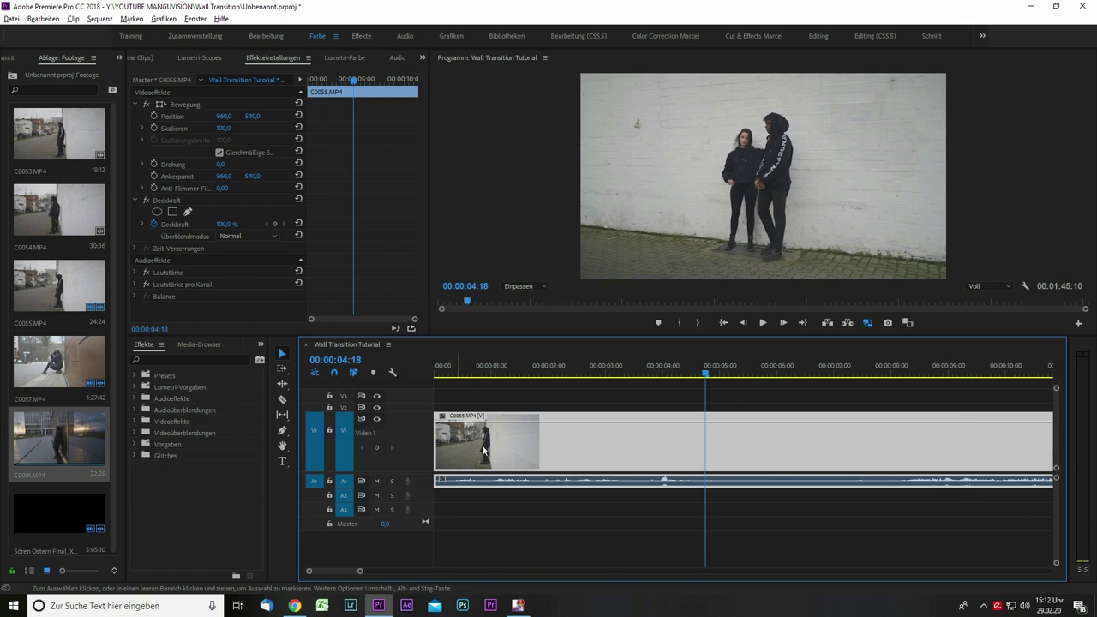
scroll(686, 433, down, 2)
drag(519, 370, 653, 381)
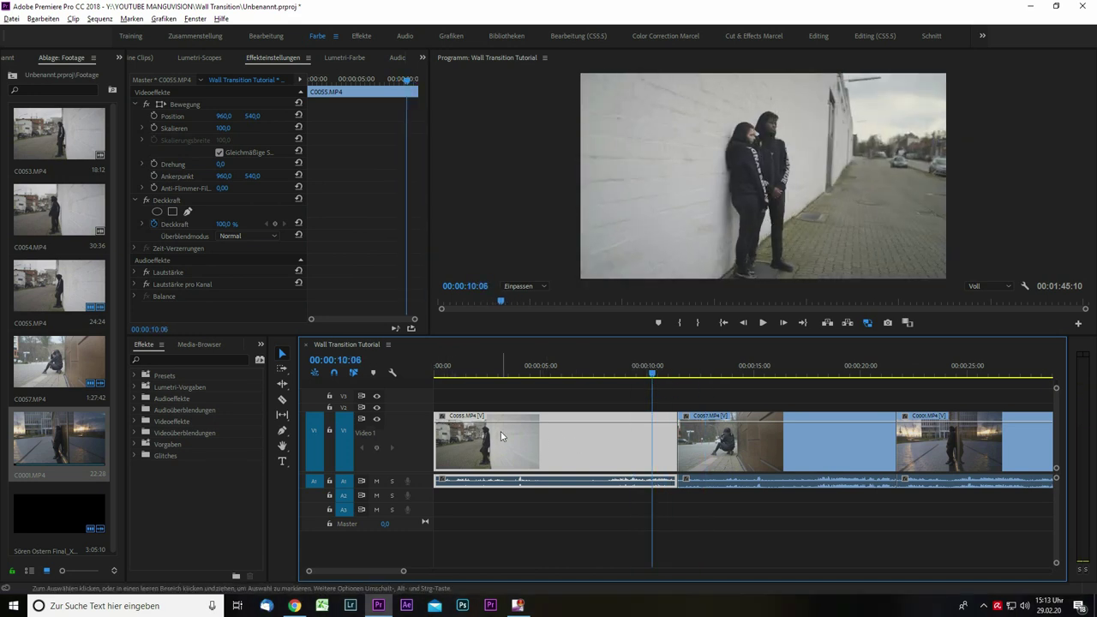
right_click(443, 416)
mouse_move(504, 452)
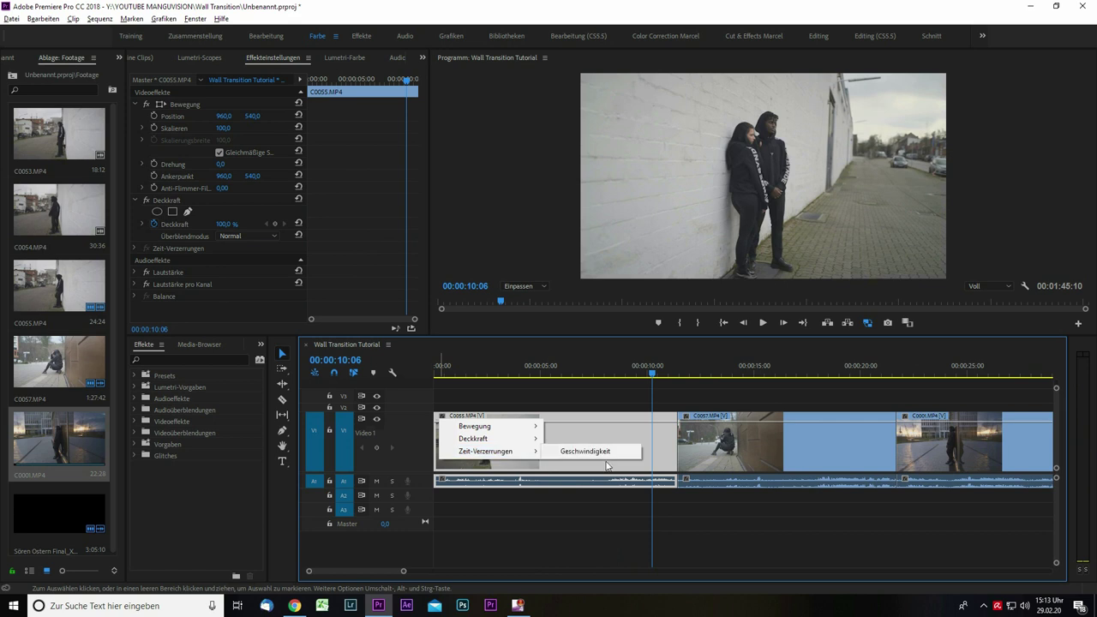
click(603, 451)
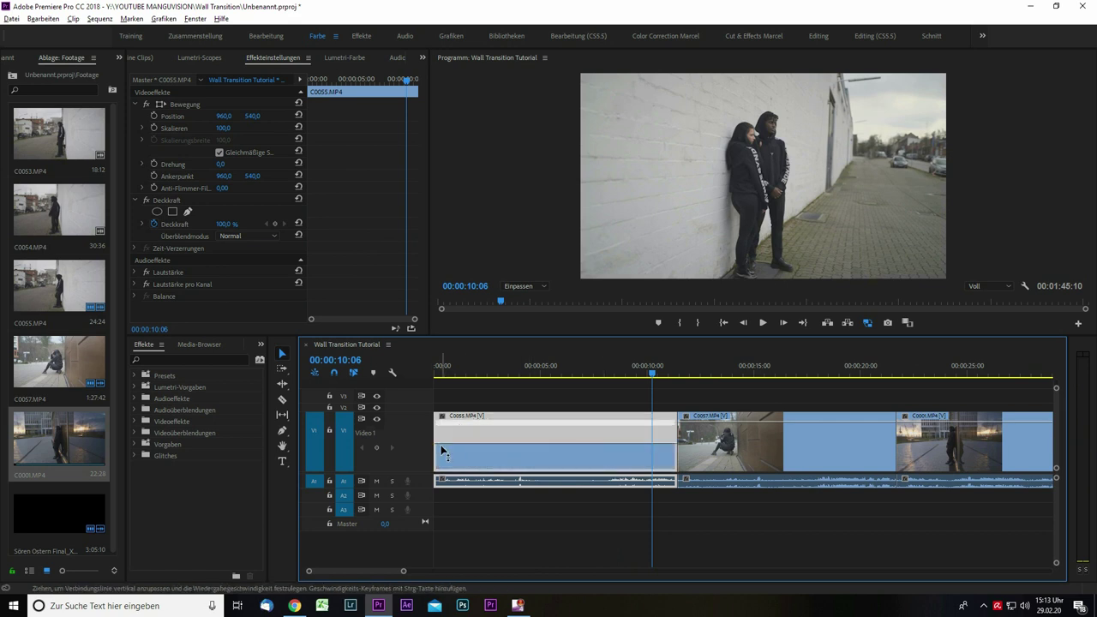
Step: Scrub C0055.MP4 from its start and add a speed keyframe on its remapping line at 00:00:03:21
alt+scroll(588, 442, up, 5)
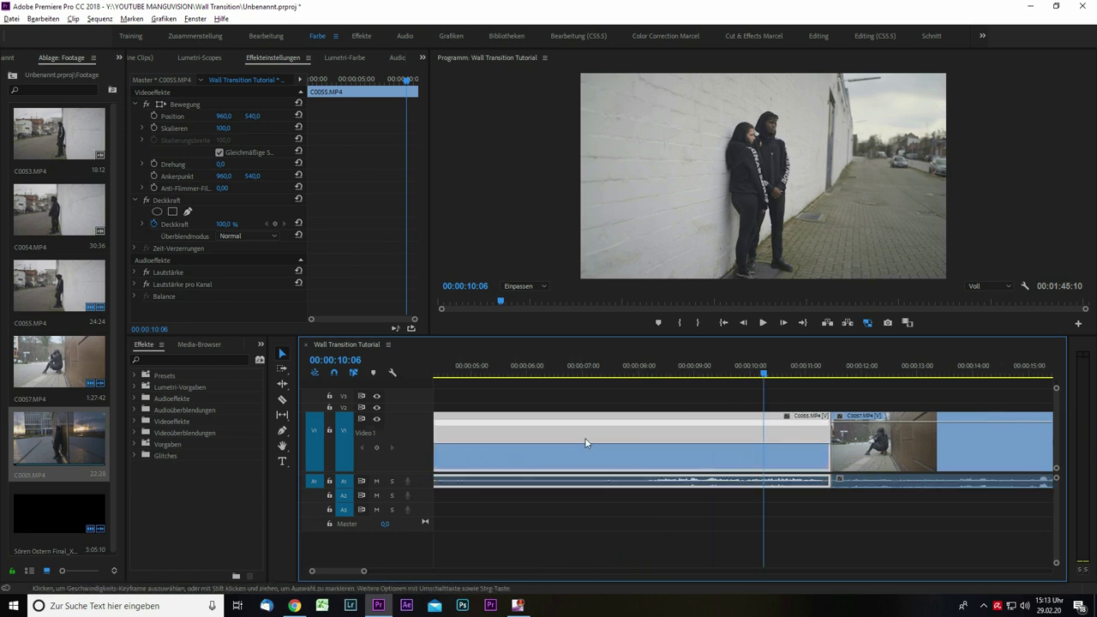
alt+scroll(590, 443, down, 2)
drag(589, 443, 593, 446)
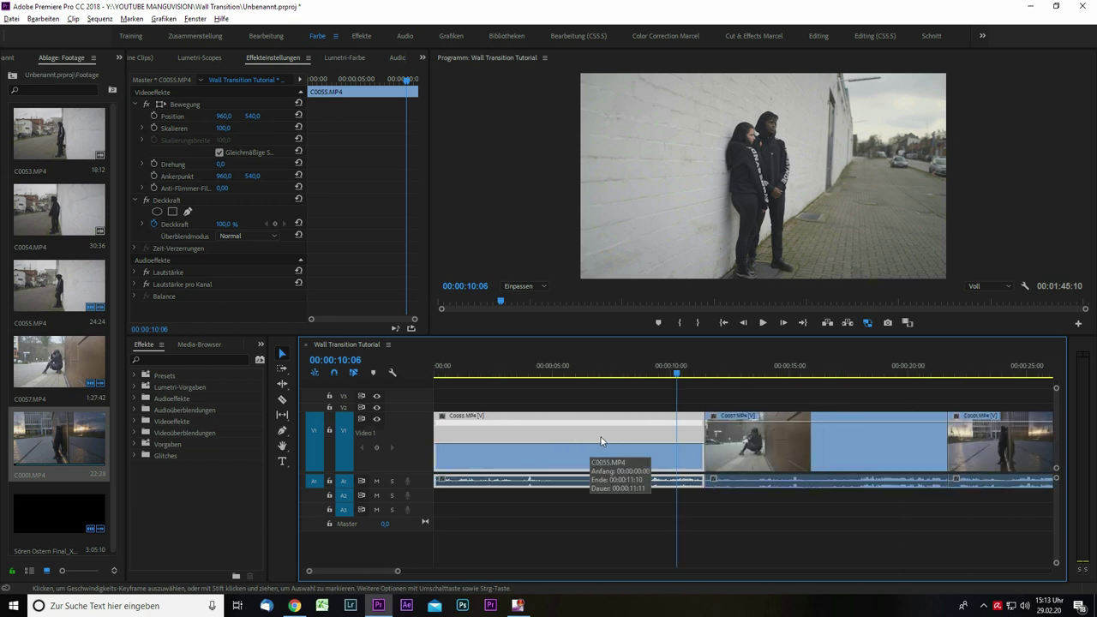
key(Home)
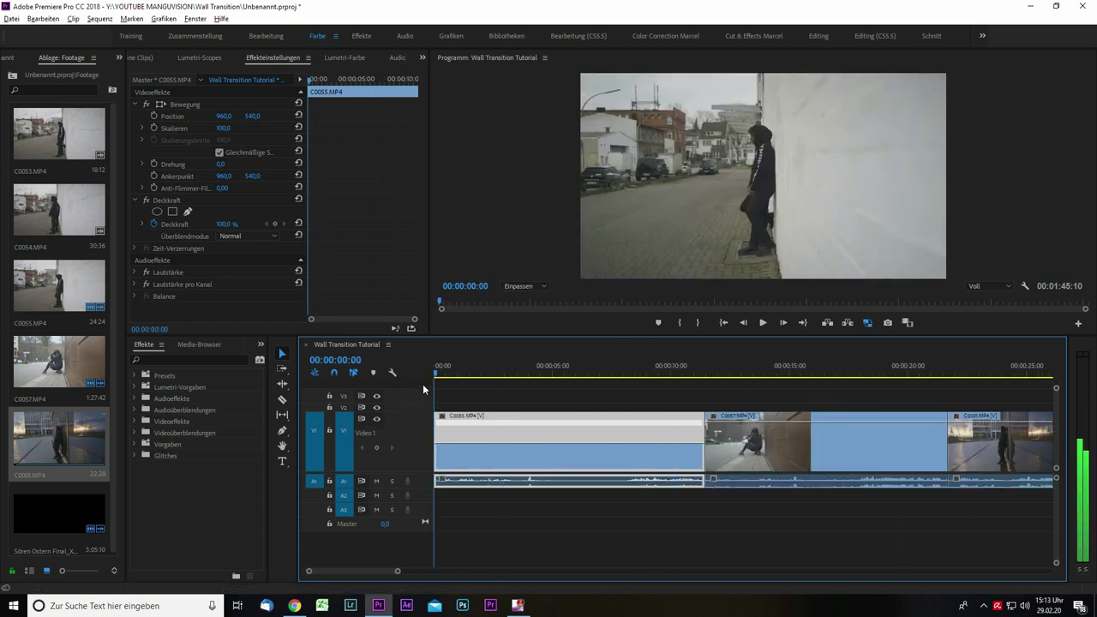
drag(435, 377, 416, 420)
drag(438, 375, 518, 377)
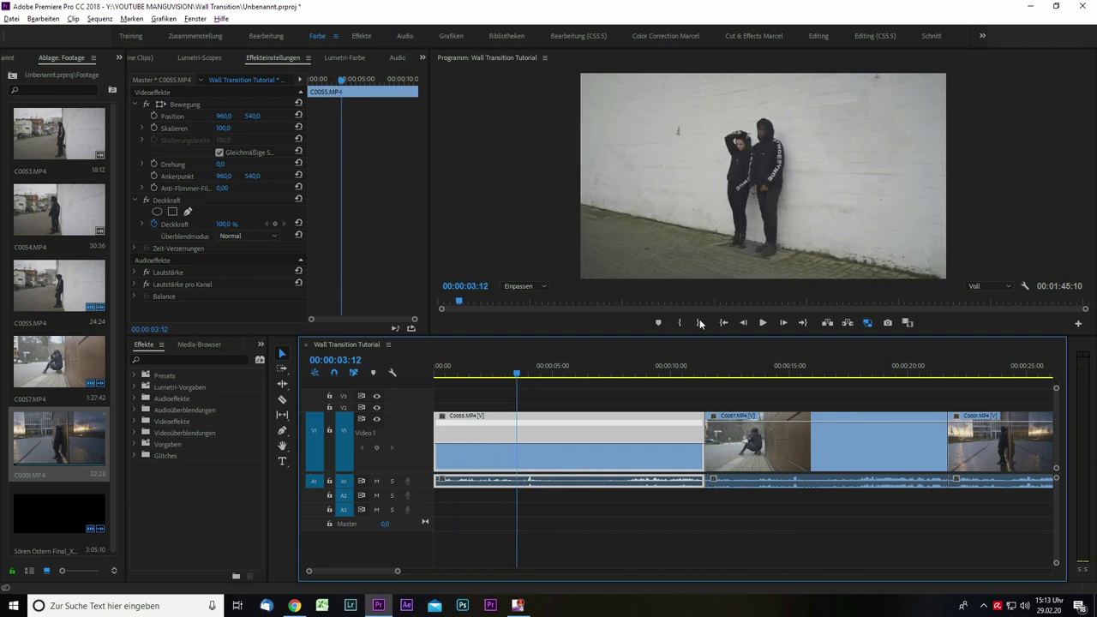
mouse_move(518, 375)
mouse_down()
mouse_move(651, 380)
mouse_move(400, 375)
mouse_move(534, 383)
mouse_move(417, 386)
mouse_move(528, 392)
mouse_up()
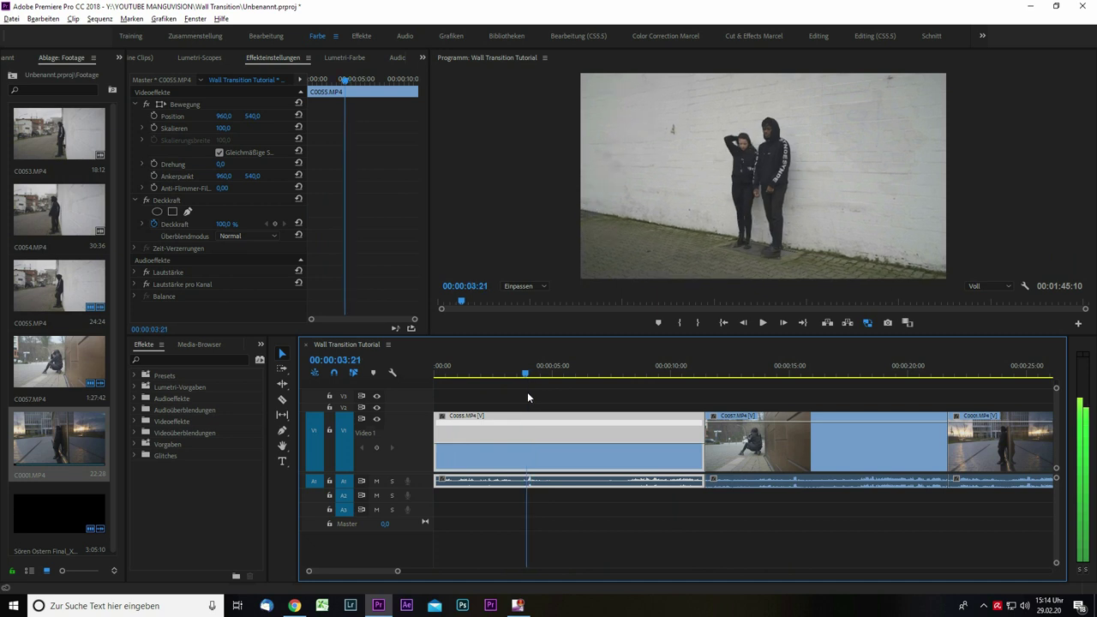
key(p)
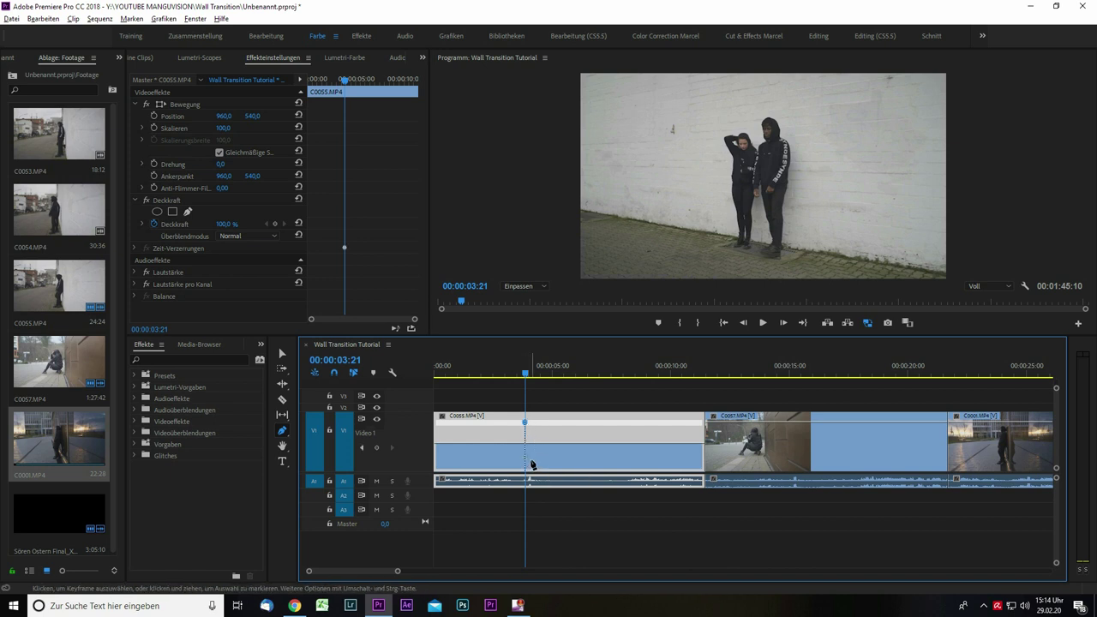
key(v)
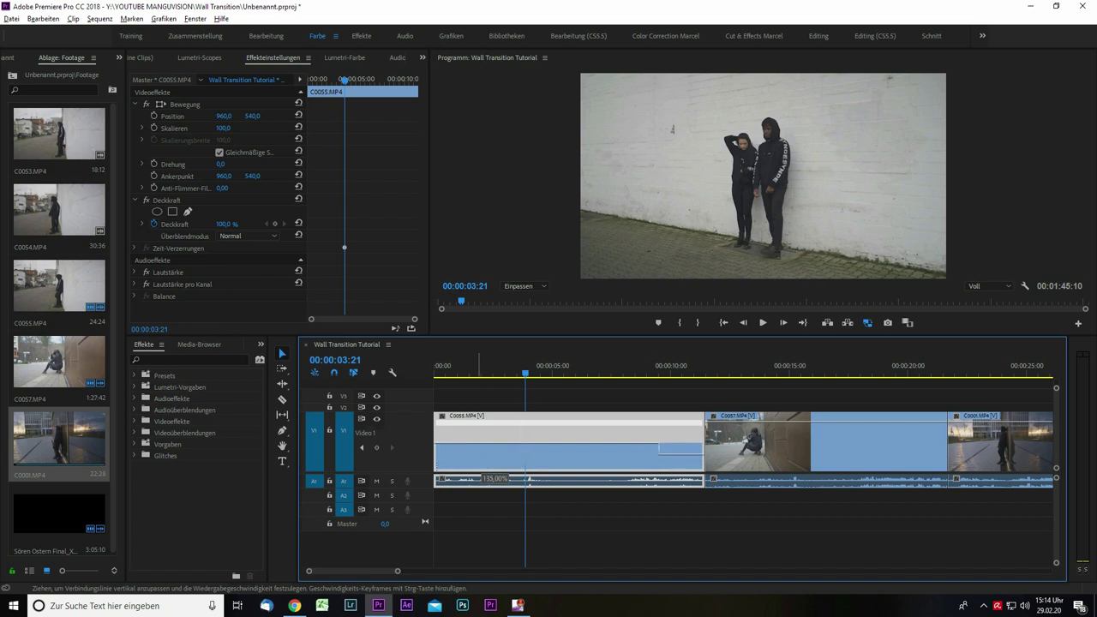
Step: Raise the speed of the C0055.MP4 section before the keyframe to well above 600%
drag(515, 436, 531, 446)
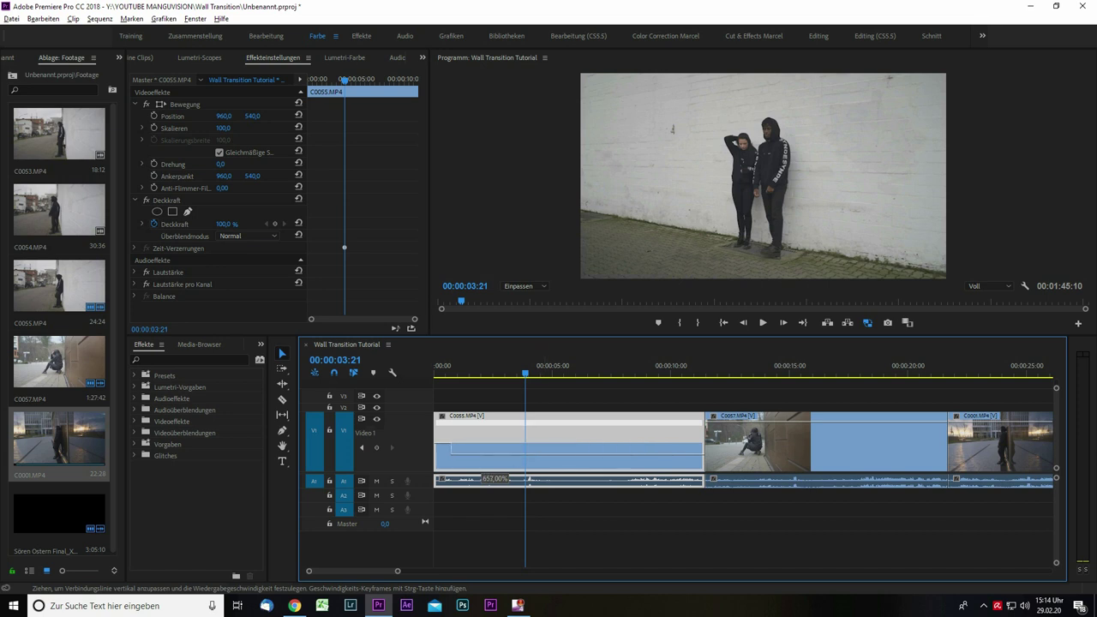
drag(482, 454, 487, 433)
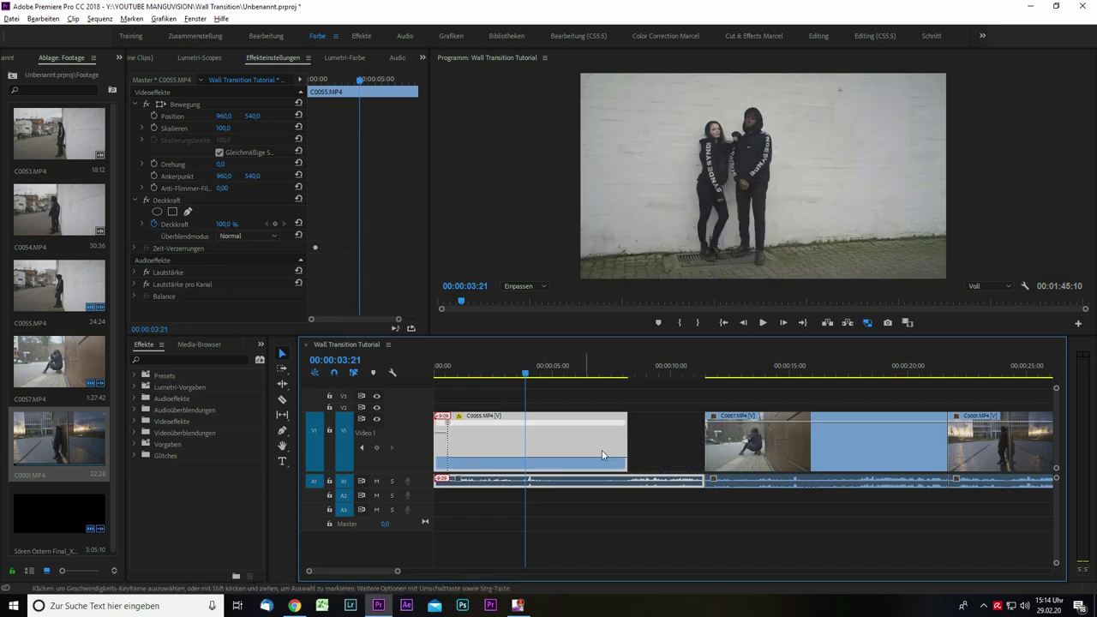
Step: Mute audio track A1, then cut and delete the first clip's audio that extends past its shortened video
click(376, 482)
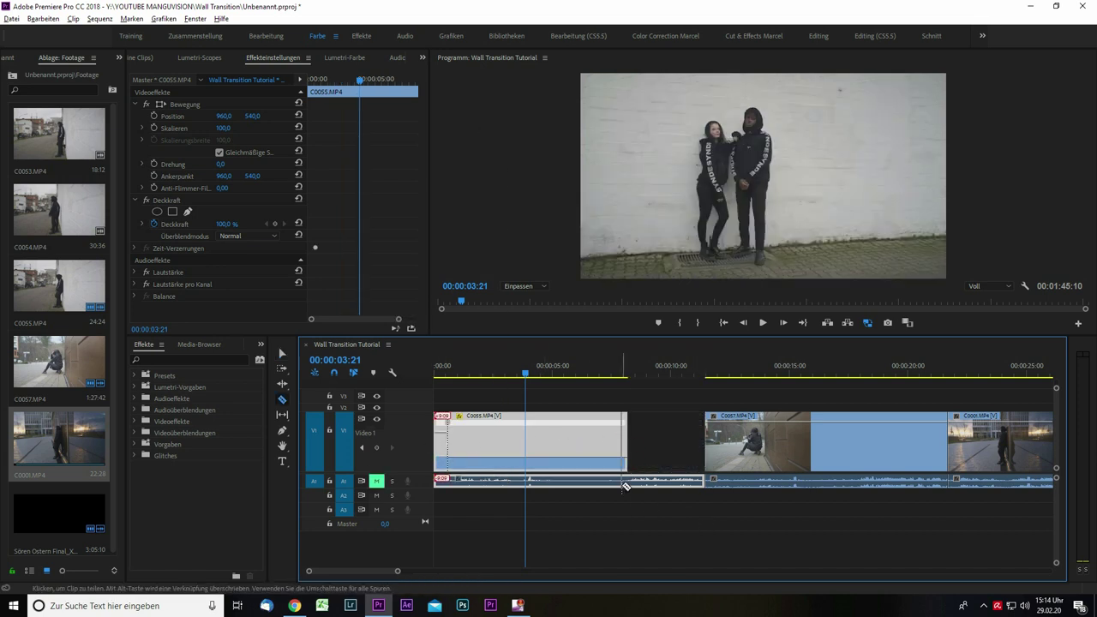
click(661, 487)
key(Delete)
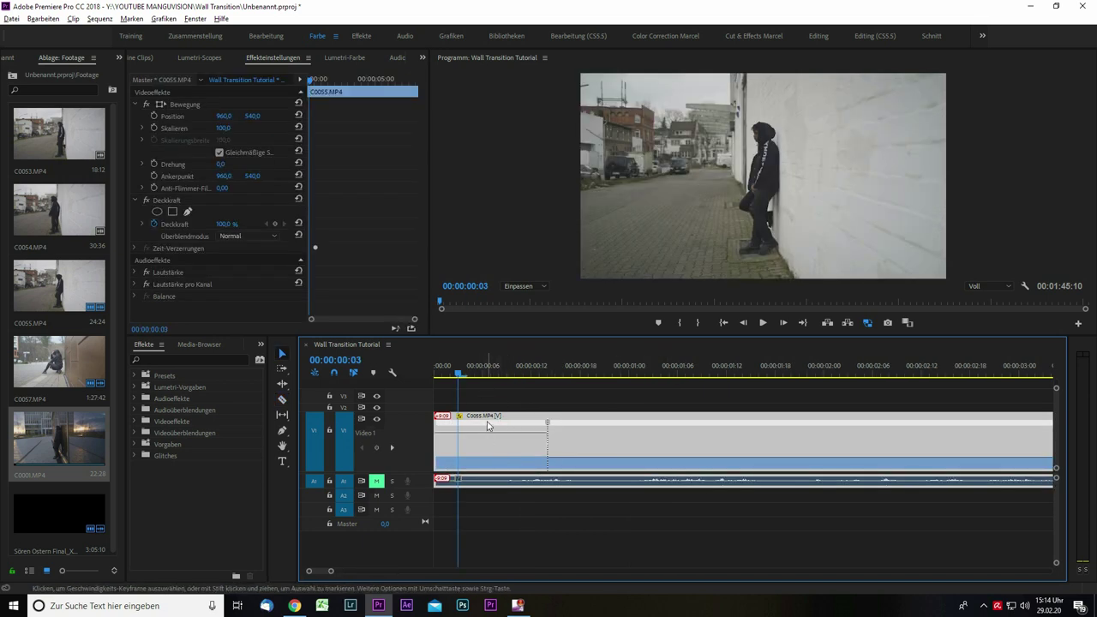
Step: Increase the speed before the keyframe further so the fast opening section lasts about 11 frames, and preview it from the start
drag(486, 438, 486, 428)
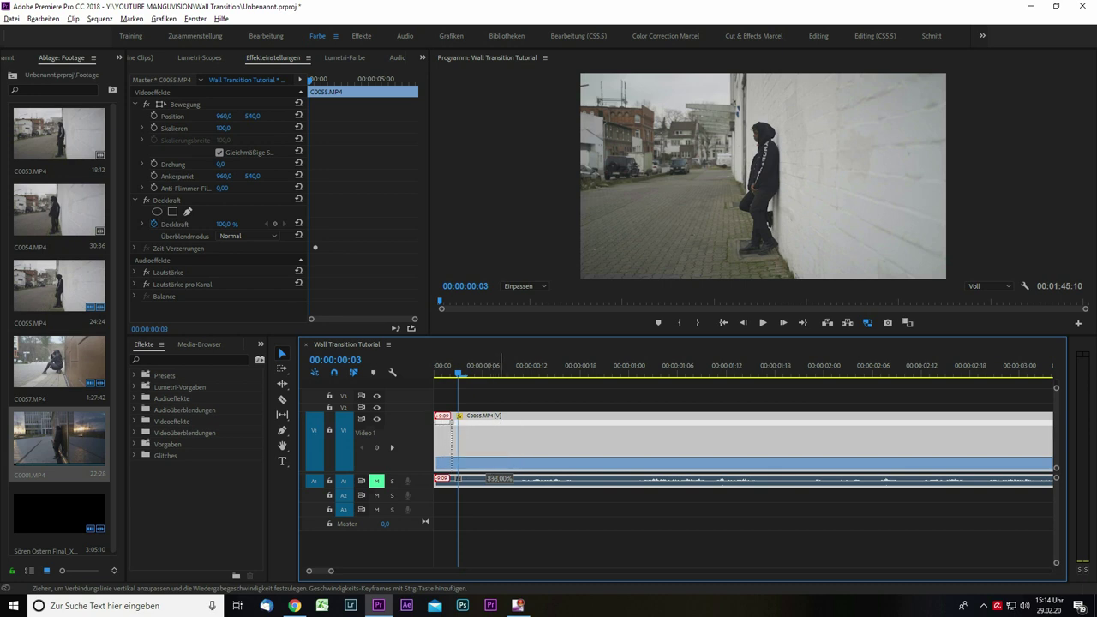
drag(471, 426, 472, 433)
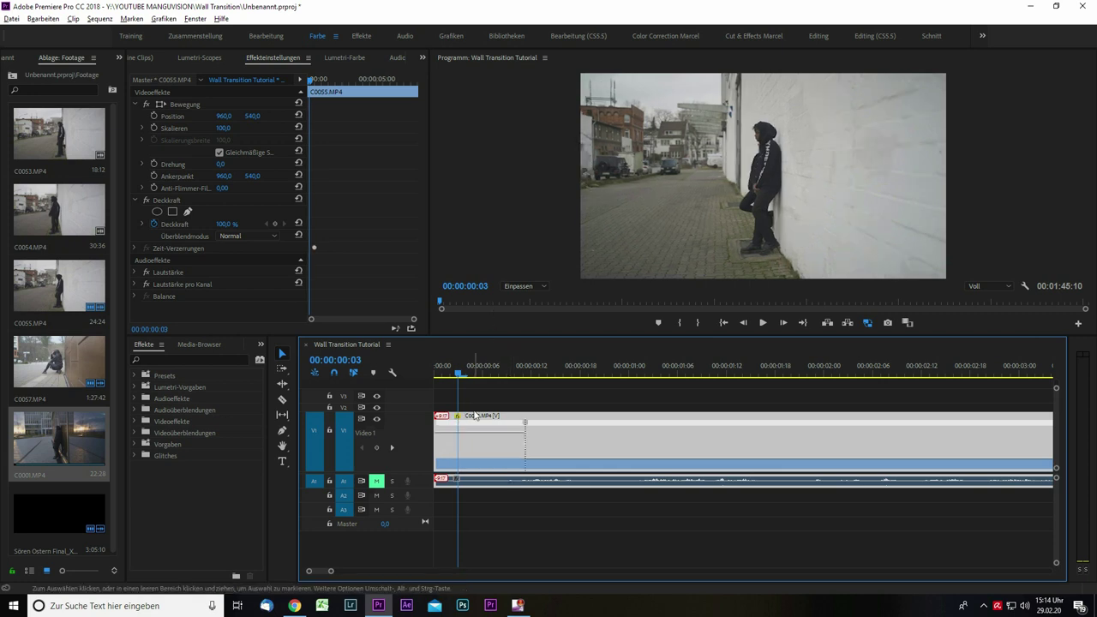
key(equal)
key(equal)
key(equal)
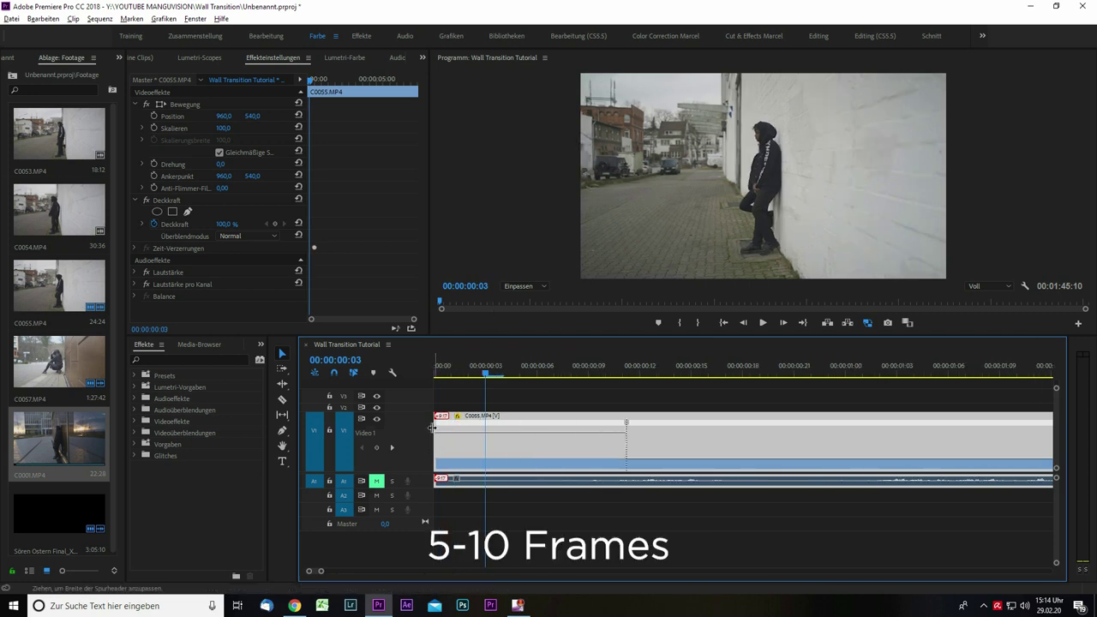
drag(460, 372, 437, 375)
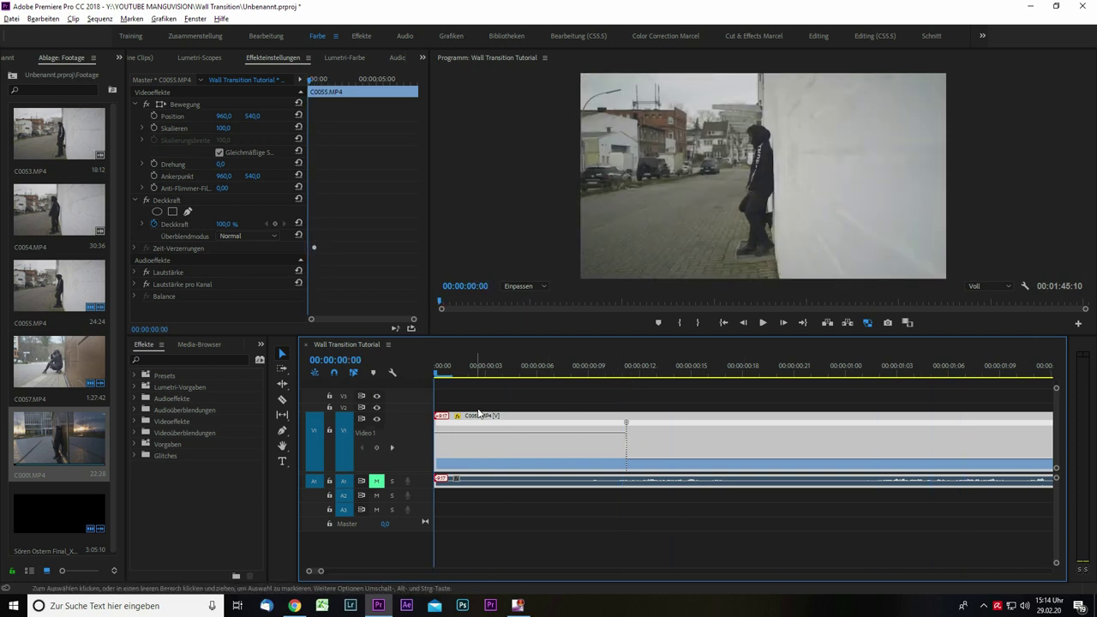
key(space)
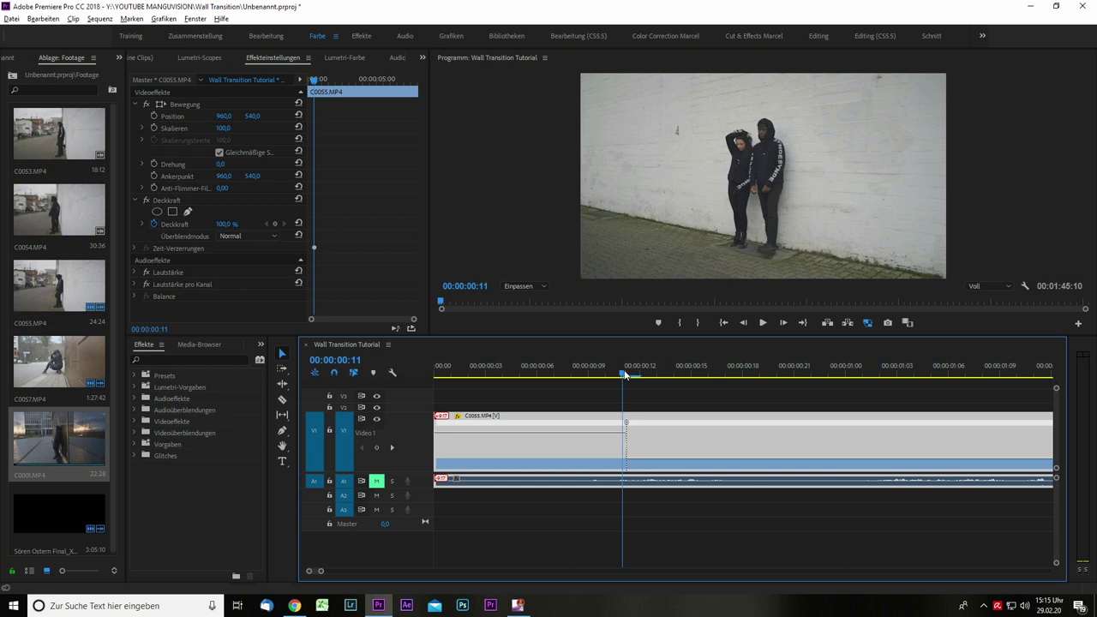
Step: Raise the speed of the C0055.MP4 section before the keyframe to 1000%, so the fast opening lasts about 9 frames
drag(626, 375, 485, 392)
double_click(508, 433)
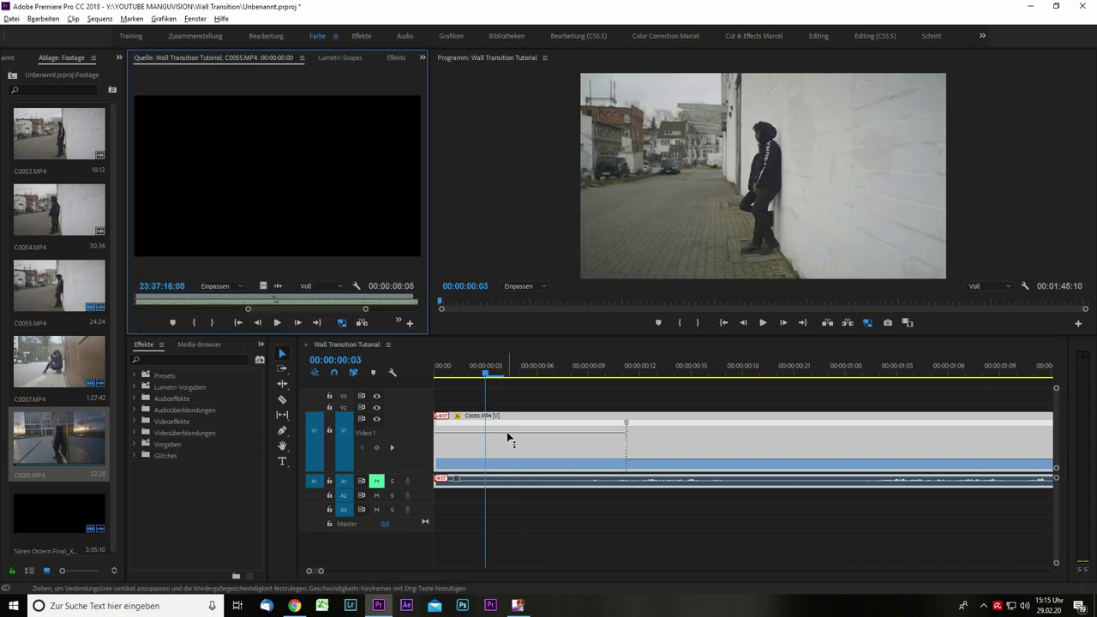
key(shift+5)
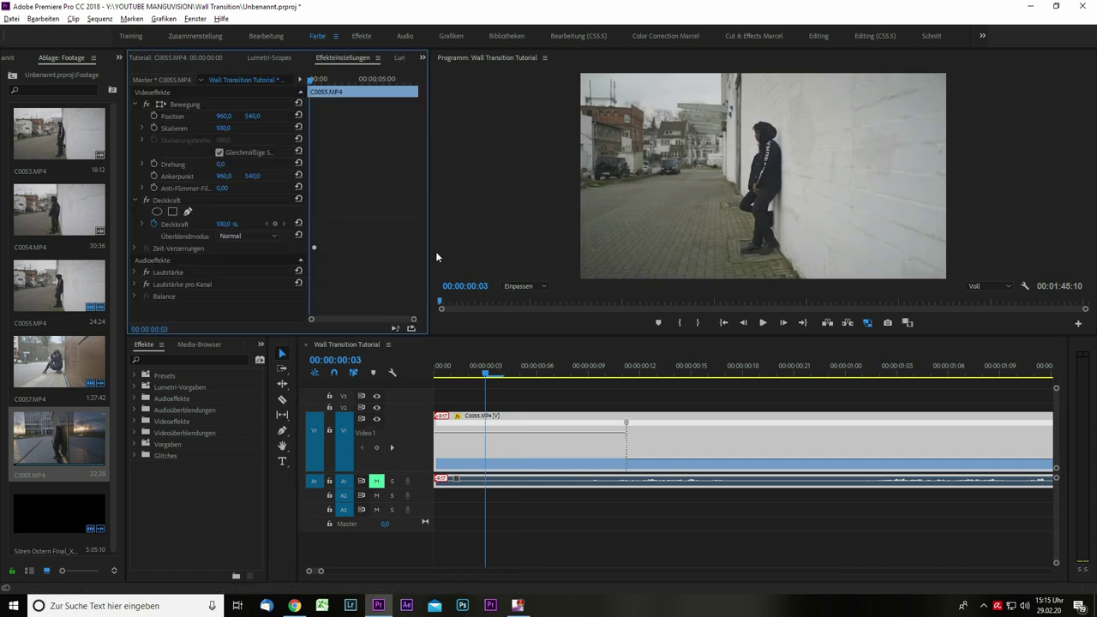
click(512, 439)
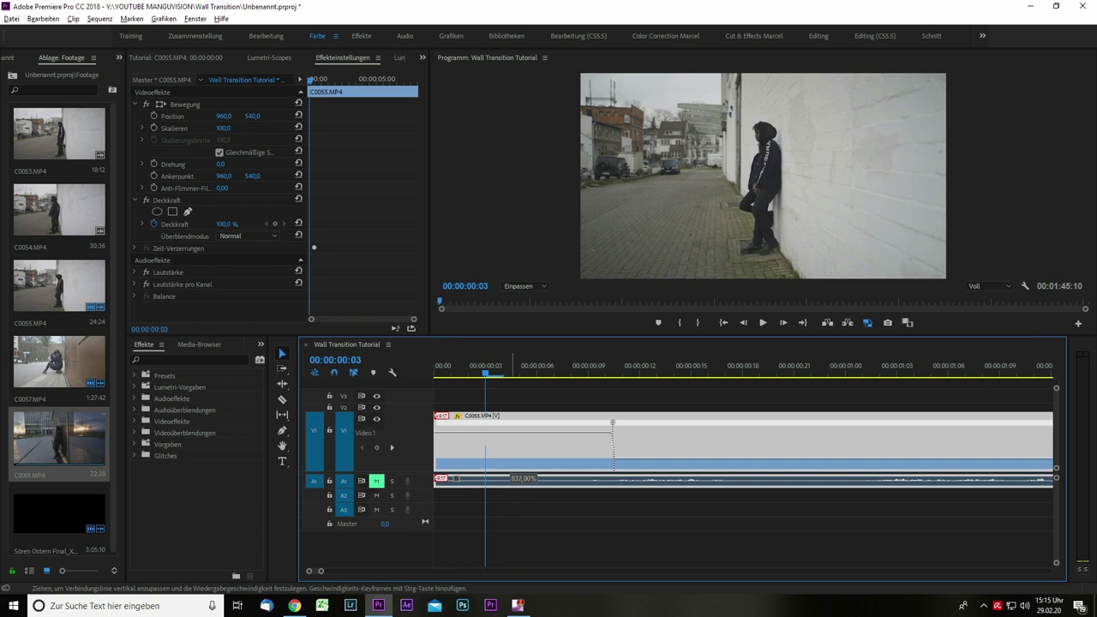
mouse_move(508, 424)
mouse_down()
mouse_move(511, 406)
mouse_move(496, 432)
mouse_up()
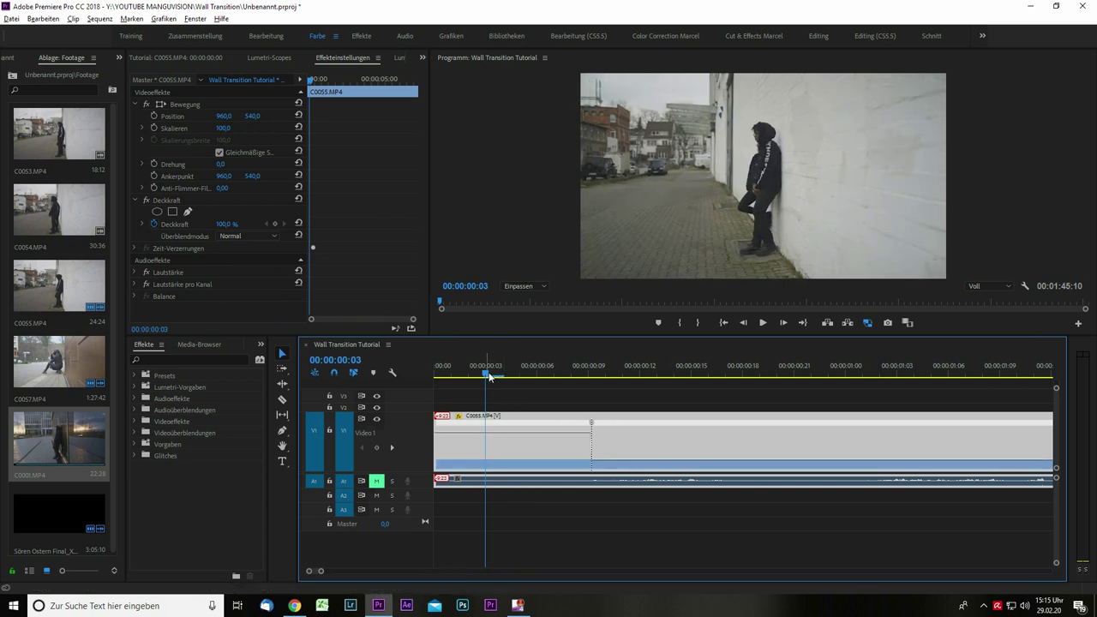
Step: Play the sped-up opening of C0055.MP4 from the start of the sequence and return to the start
drag(460, 365, 365, 347)
key(Right)
key(Right)
key(Right)
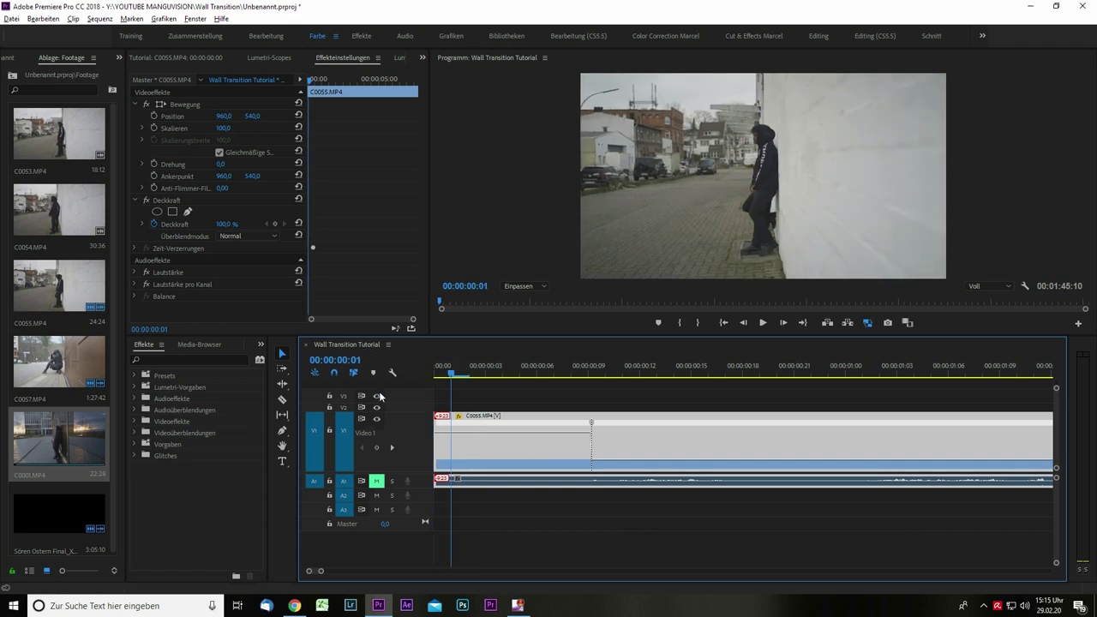
key(space)
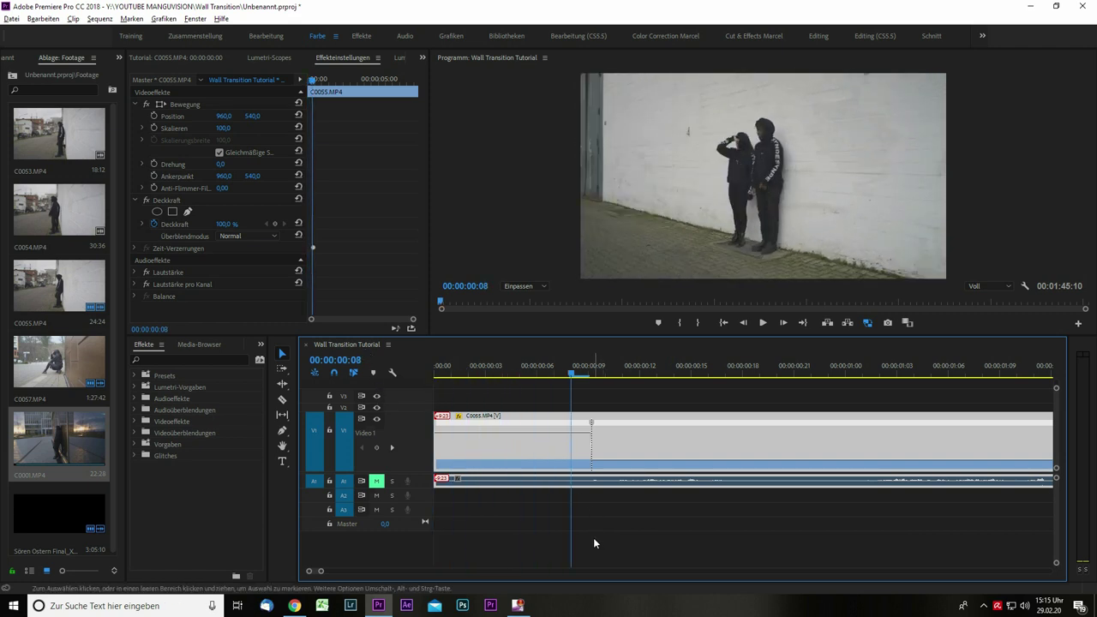
drag(500, 374, 419, 396)
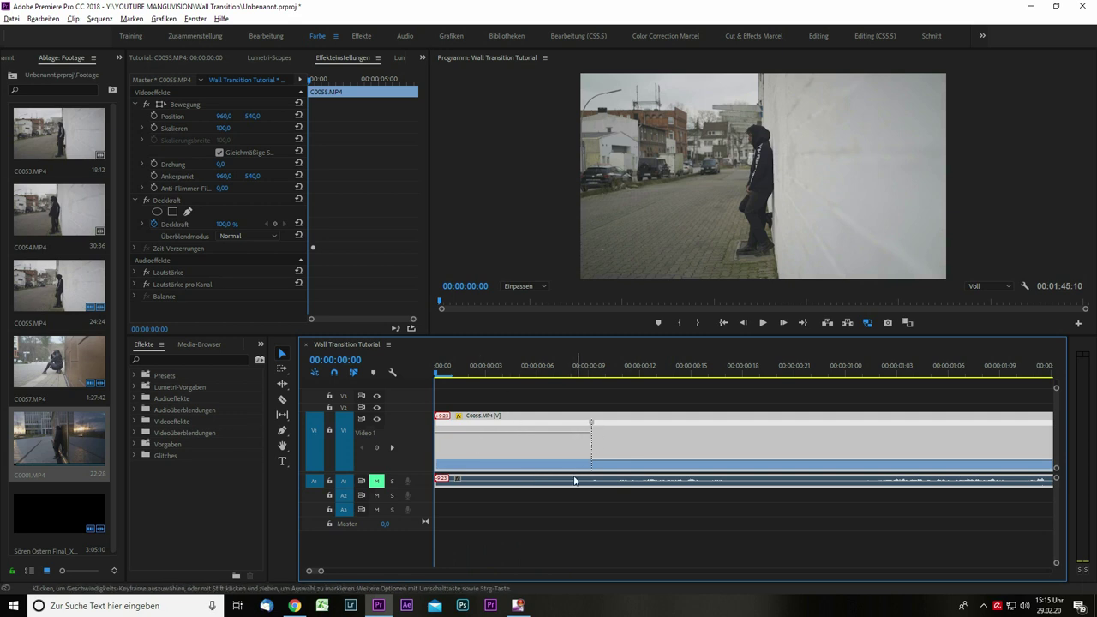
Step: Try to split C0055.MP4 at the speed keyframe and open the first piece's clip options, then undo the split
click(615, 537)
click(570, 447)
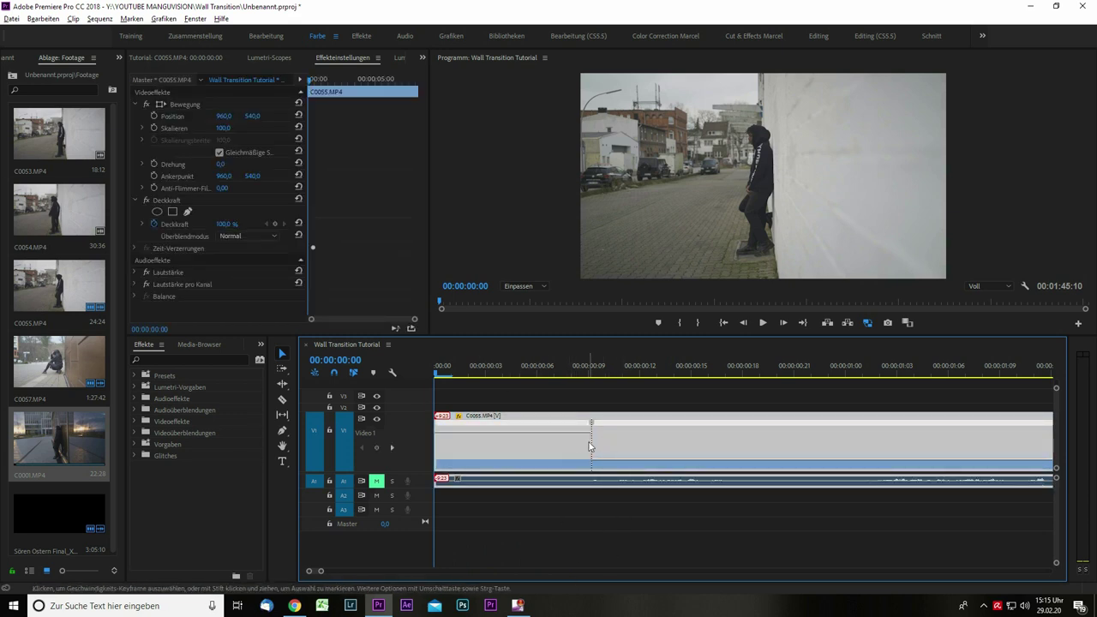
click(592, 451)
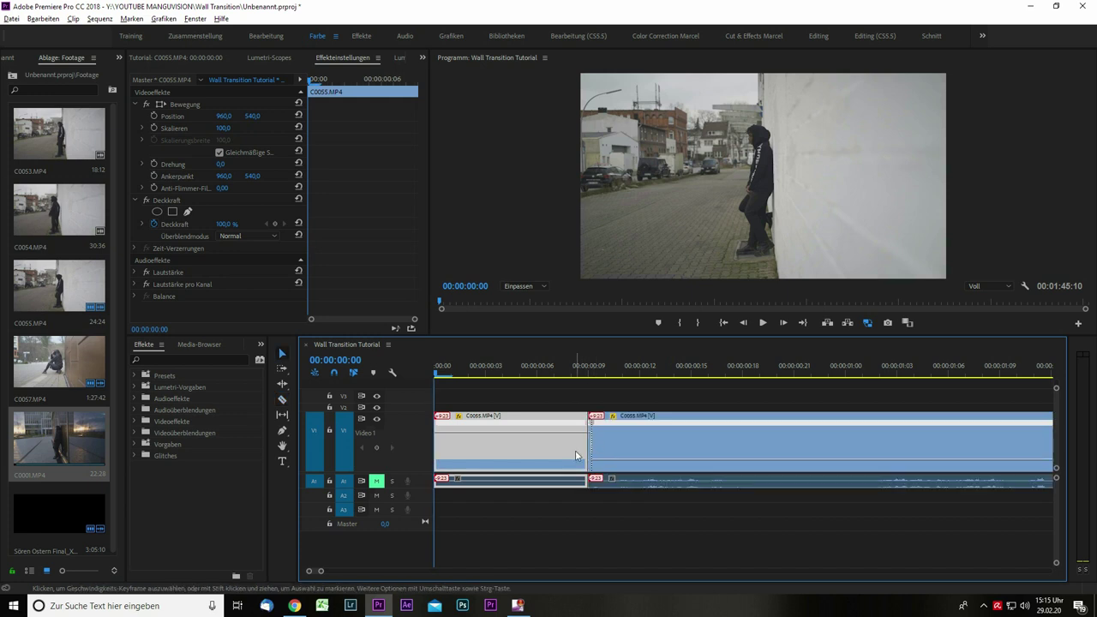
right_click(577, 453)
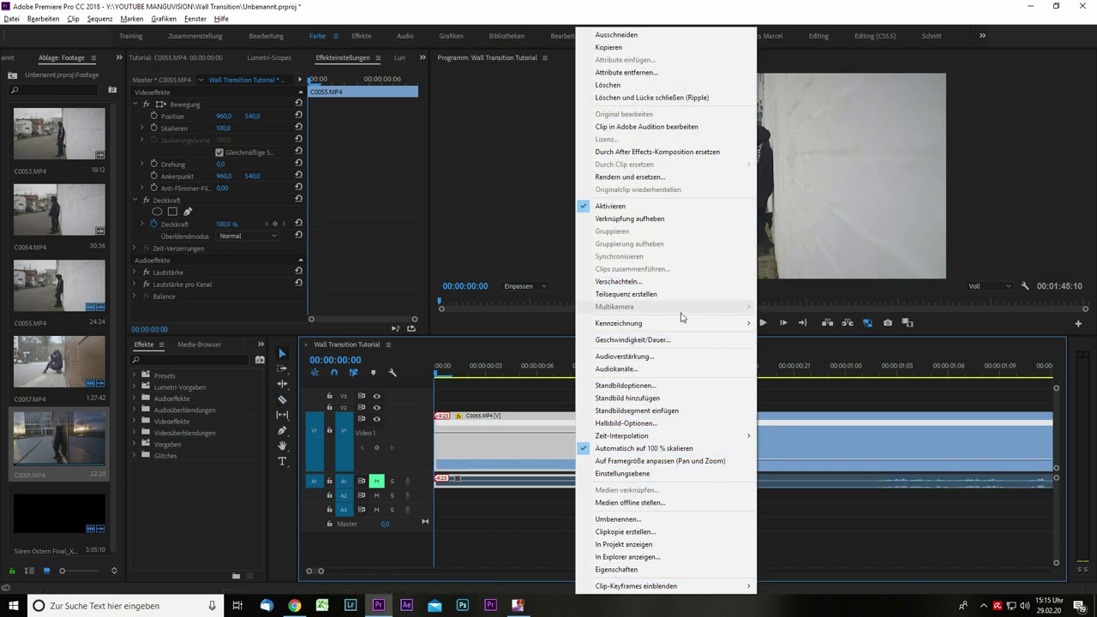
click(604, 282)
click(586, 362)
click(573, 524)
click(544, 439)
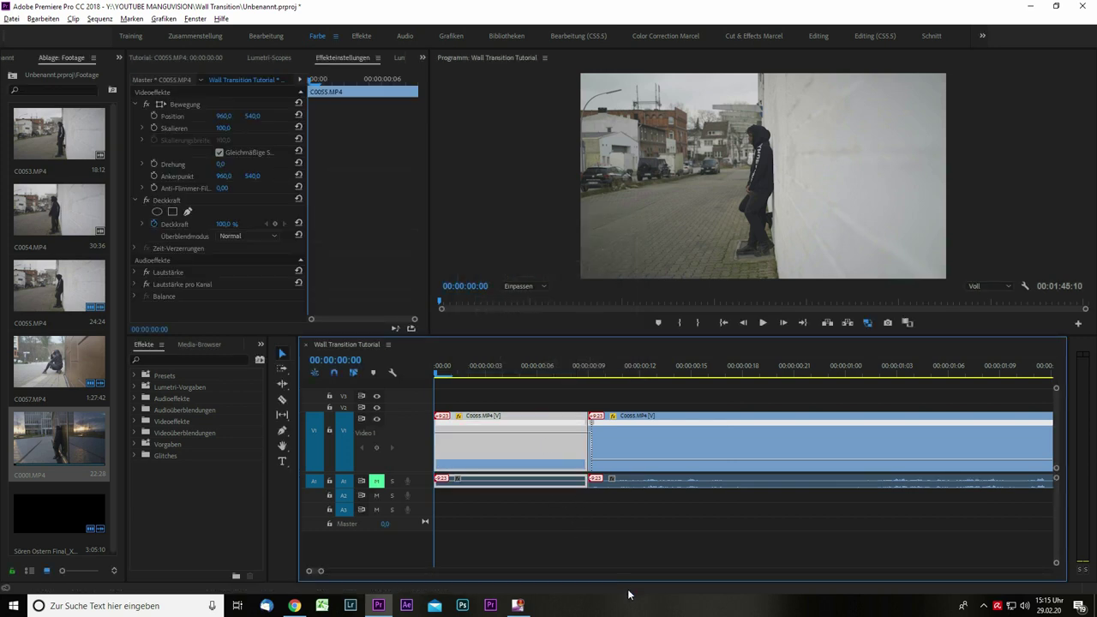
key(ctrl+z)
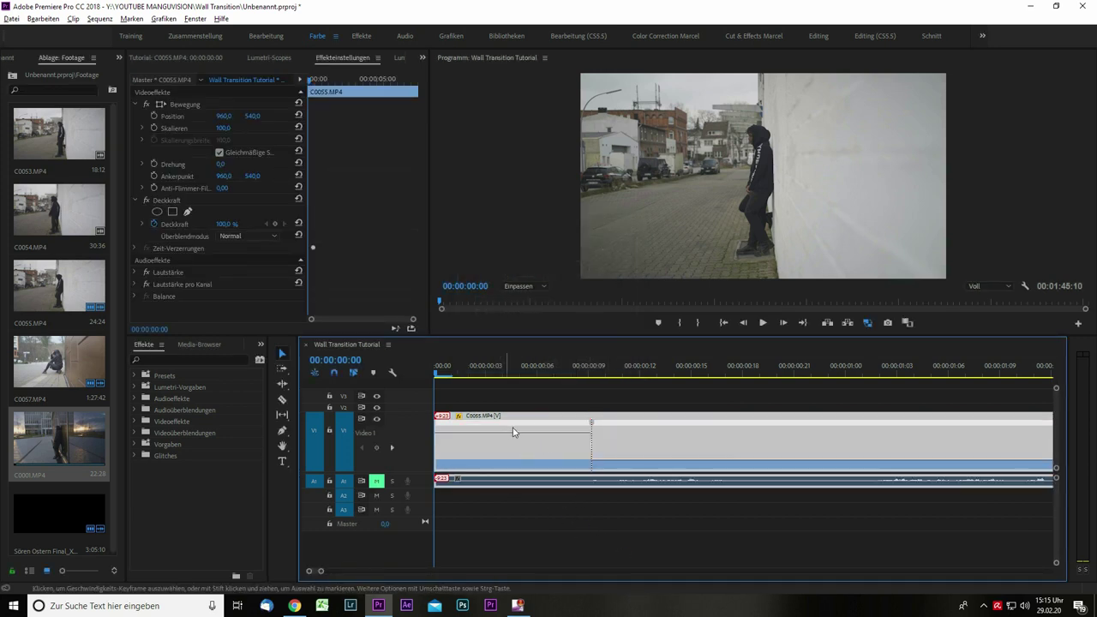
key(minus)
key(minus)
key(minus)
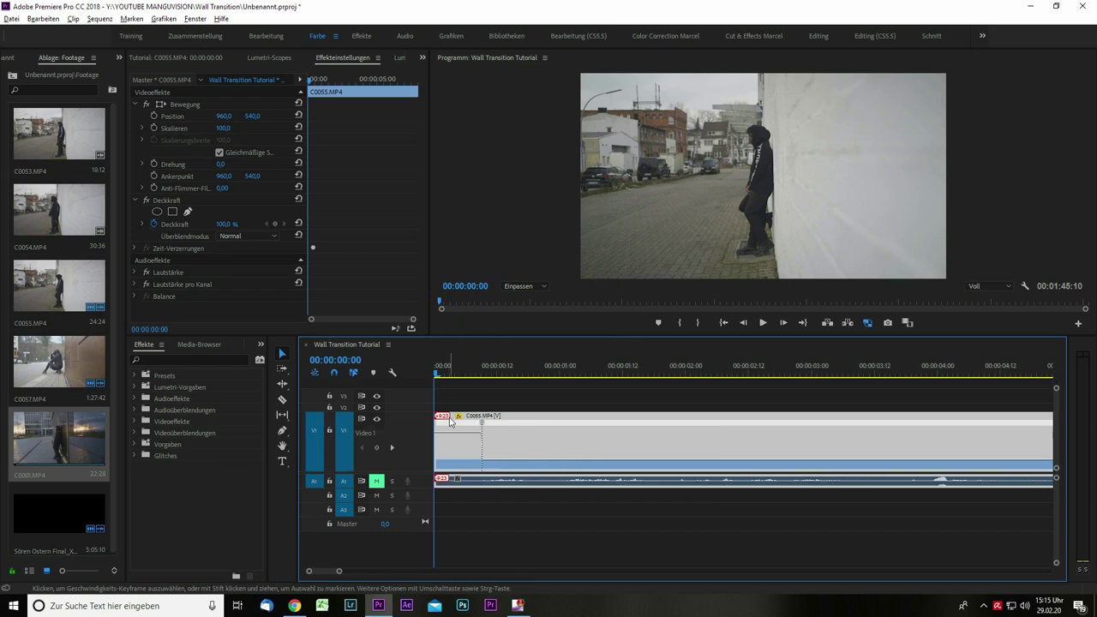
key(plus)
key(plus)
key(plus)
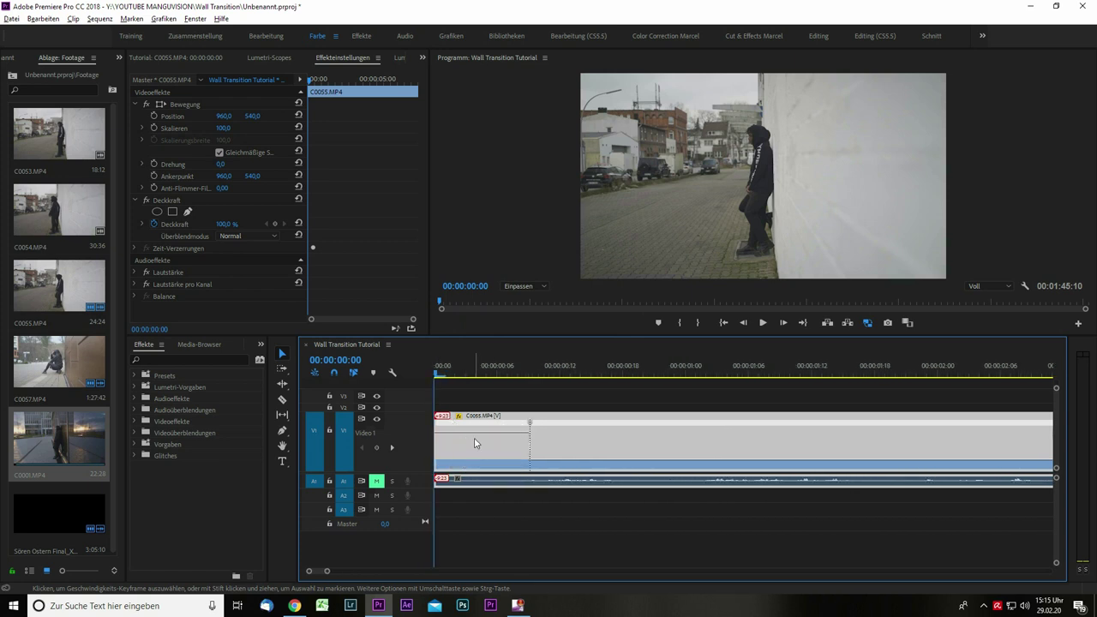
click(471, 407)
click(461, 455)
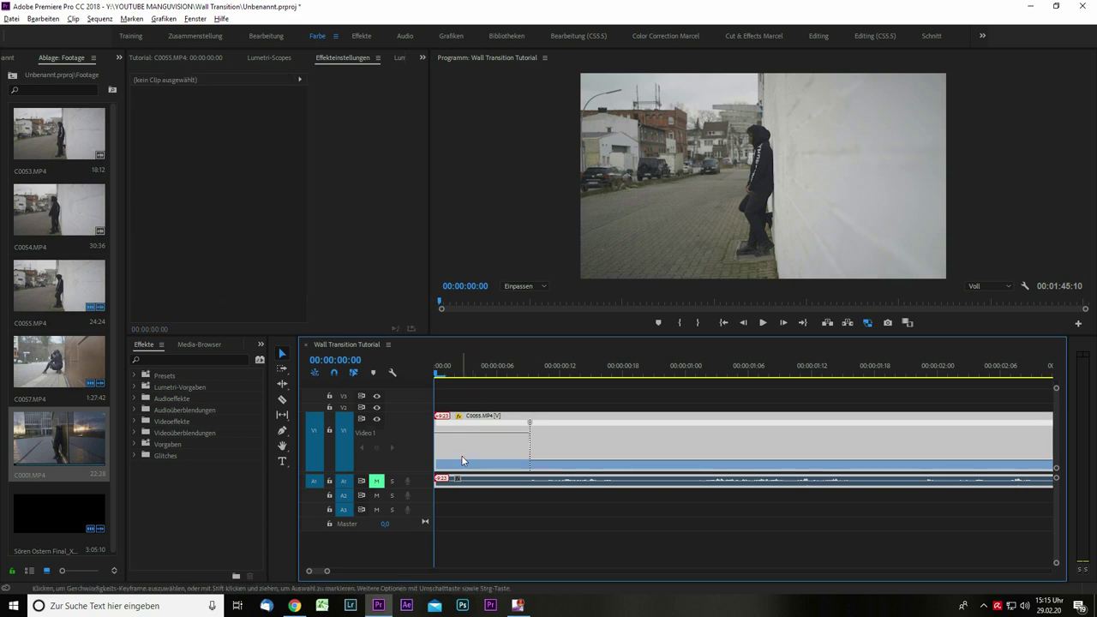
Step: Delete the leftover piece of C0055.MP4 audio that extends past the end of its video
drag(439, 375, 657, 438)
scroll(643, 489, down, 5)
scroll(612, 485, down, 4)
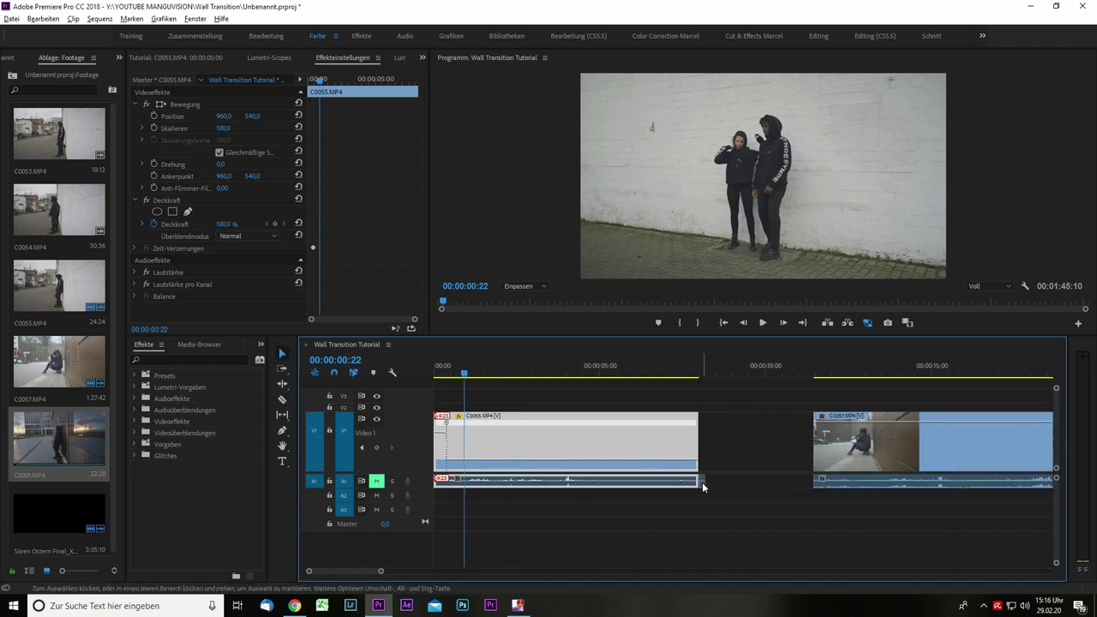
click(702, 482)
click(700, 503)
click(547, 456)
Step: Scrub through the fast opening of C0055.MP4 and check the speed set before its keyframe
drag(454, 369, 649, 375)
drag(467, 395, 439, 424)
key(equal)
key(equal)
key(equal)
key(equal)
key(equal)
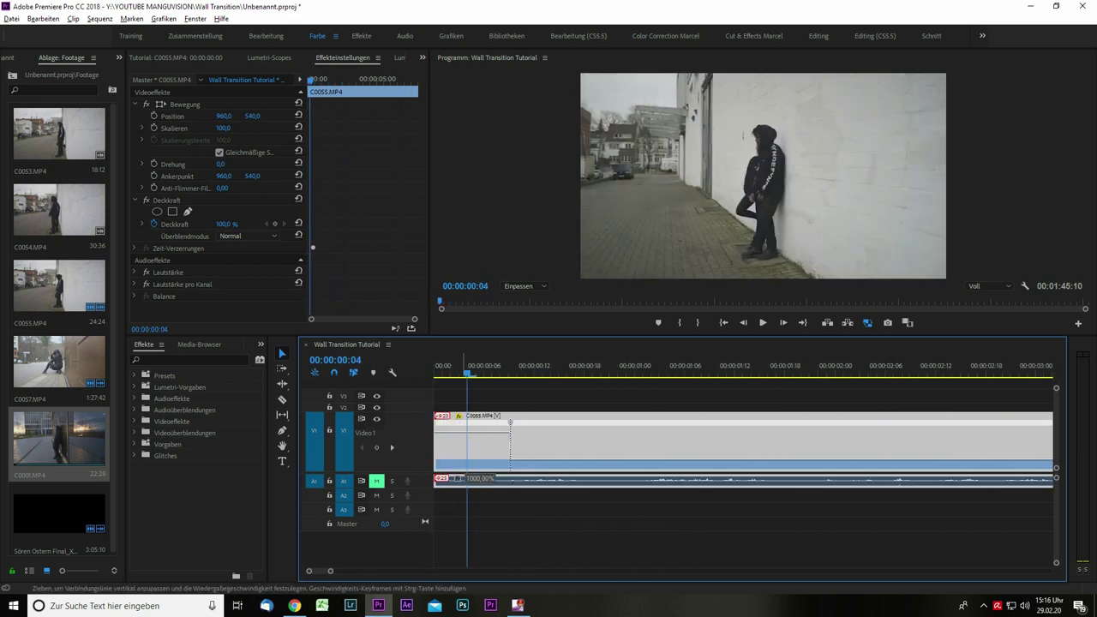
key(Home)
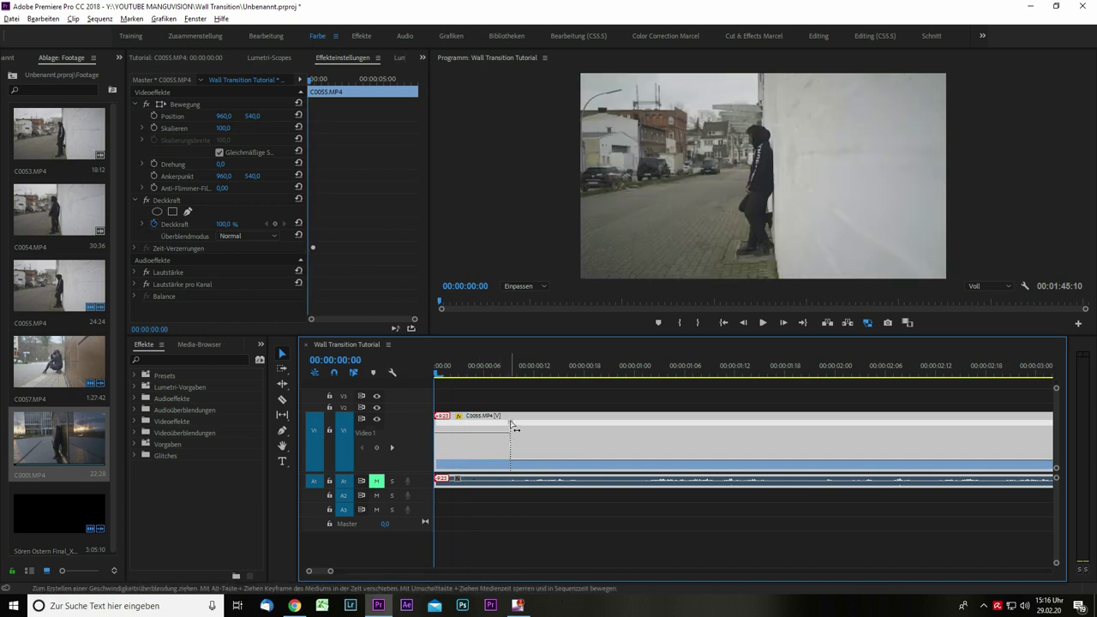
Step: Split the opening speed keyframe of C0055.MP4 into a gradual slowdown running from about frame 7 to frame 11
scroll(511, 433, up, 1)
click(589, 375)
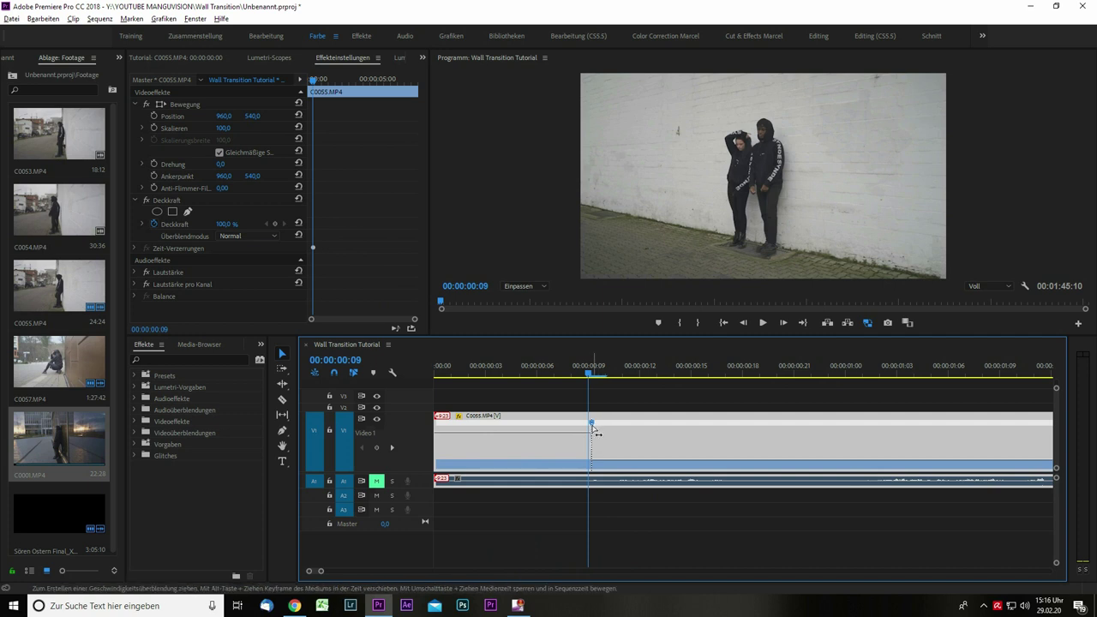
key(Left)
key(Left)
key(Left)
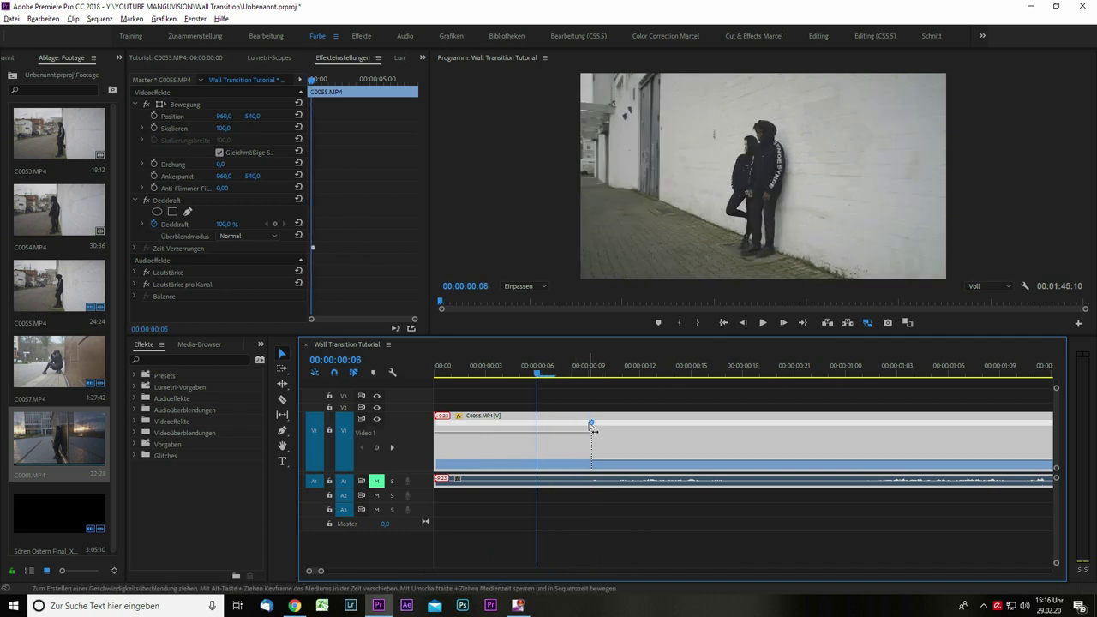
drag(593, 430, 549, 433)
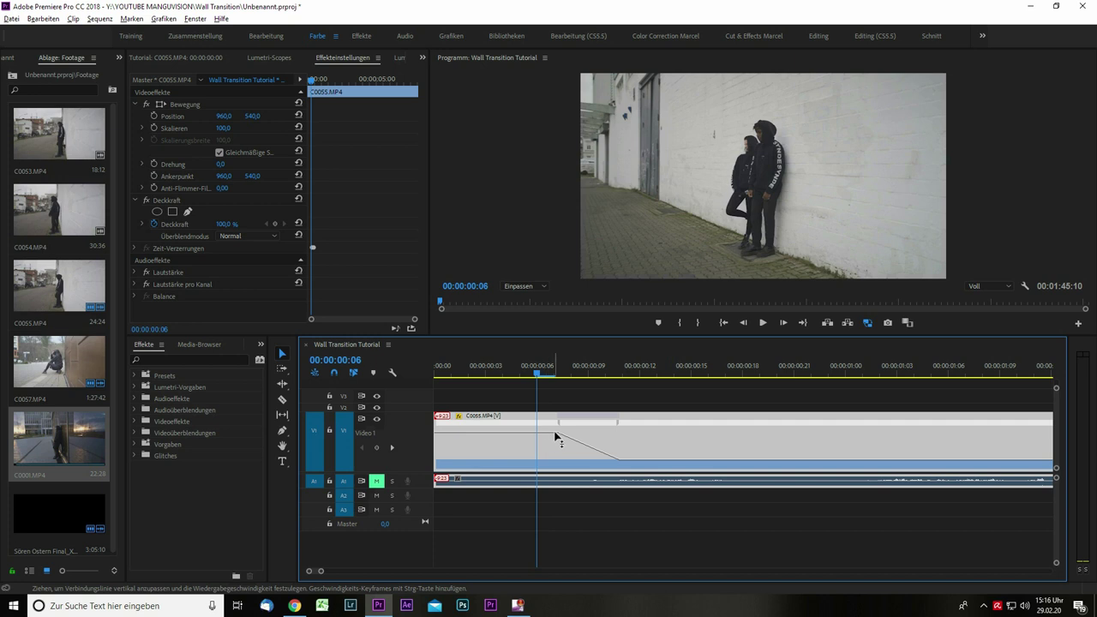
Step: Scrub and play the opening of C0055.MP4 repeatedly from the start to check the speed ramp
drag(573, 378, 657, 377)
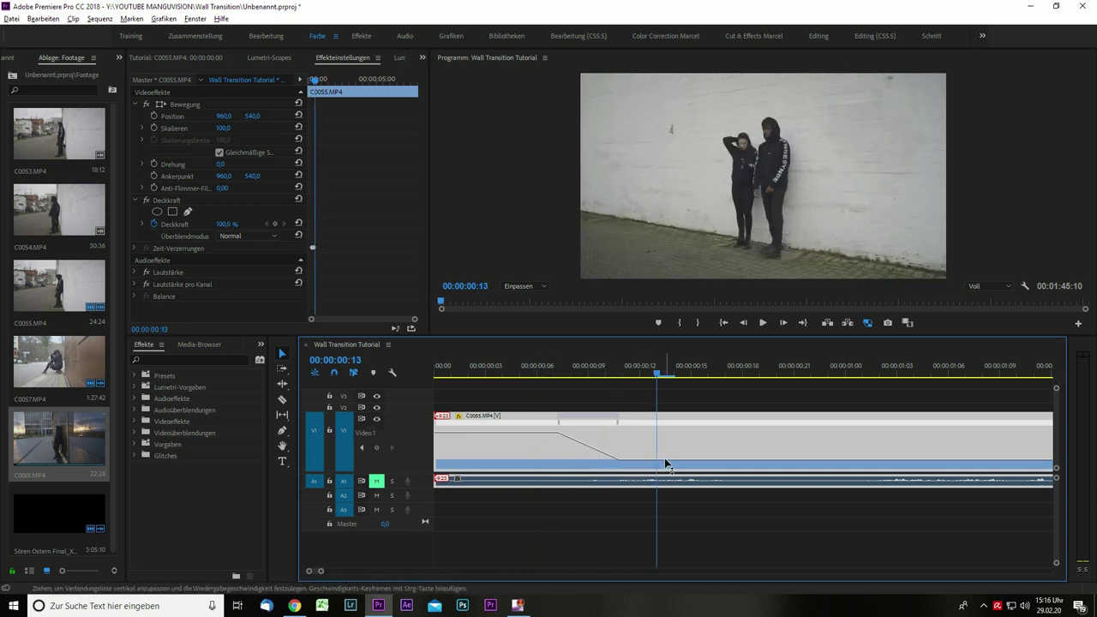
click(504, 374)
drag(504, 373, 375, 393)
scroll(585, 498, down, 3)
key(minus)
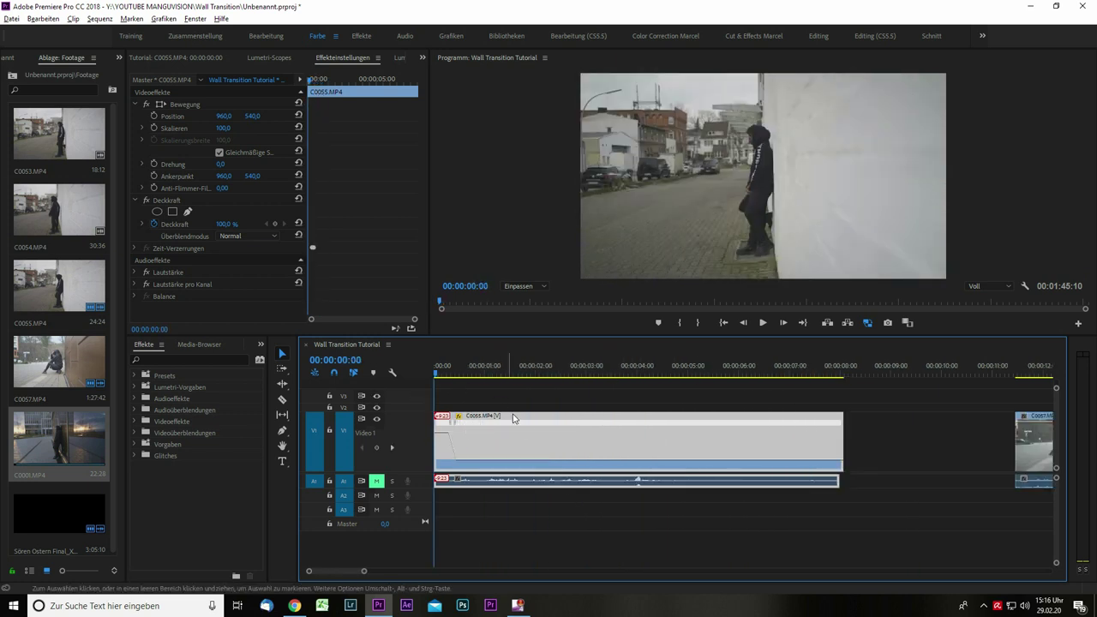
key(space)
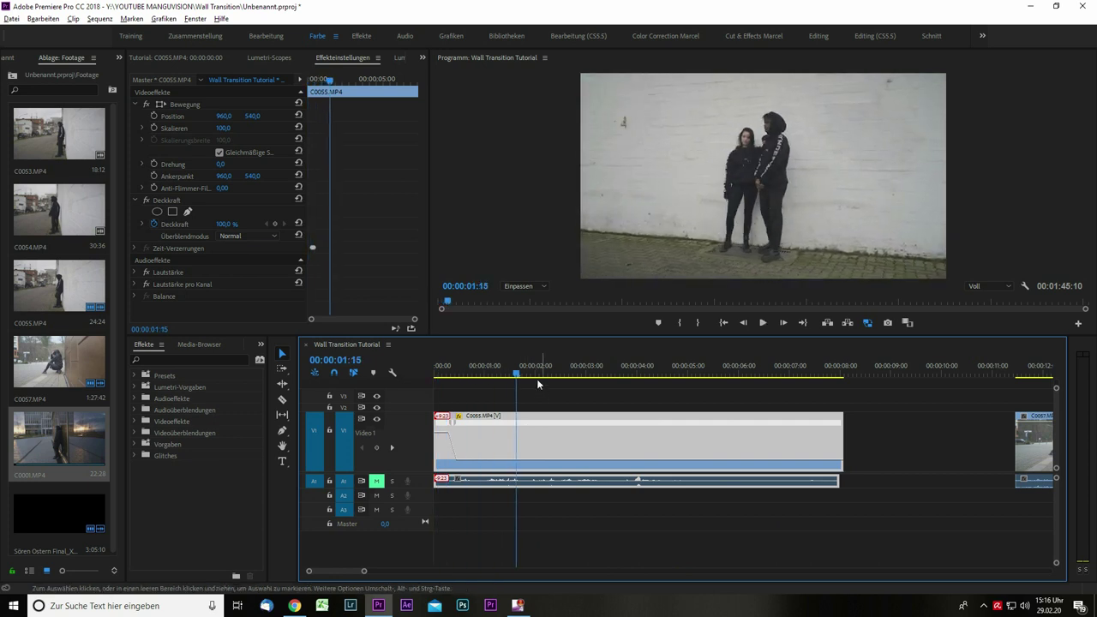
drag(516, 374, 423, 378)
key(space)
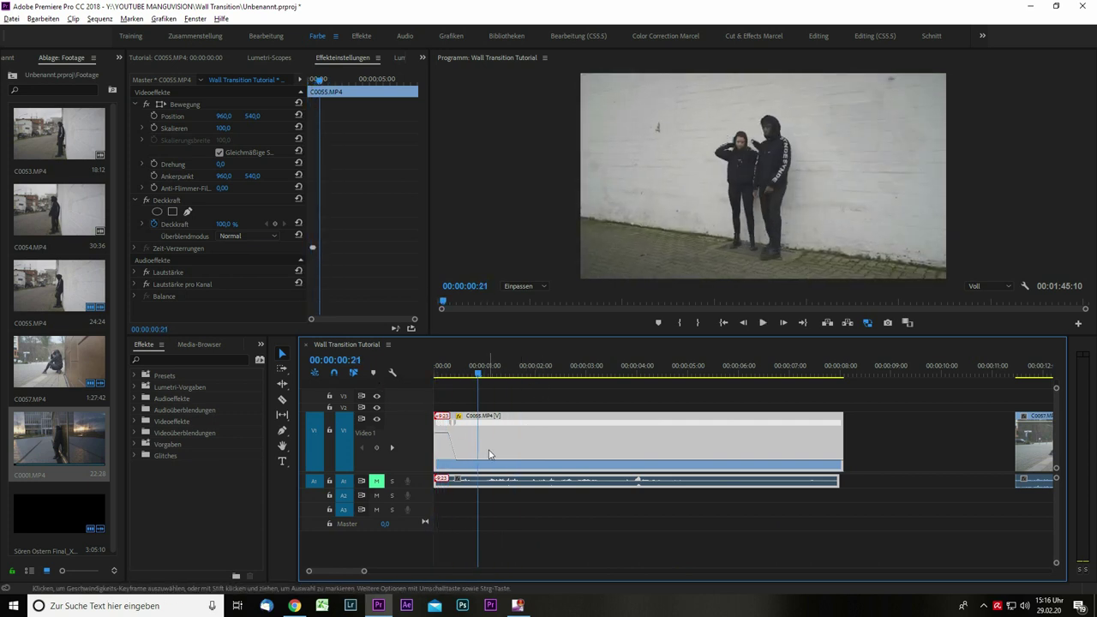
key(equal)
key(equal)
key(equal)
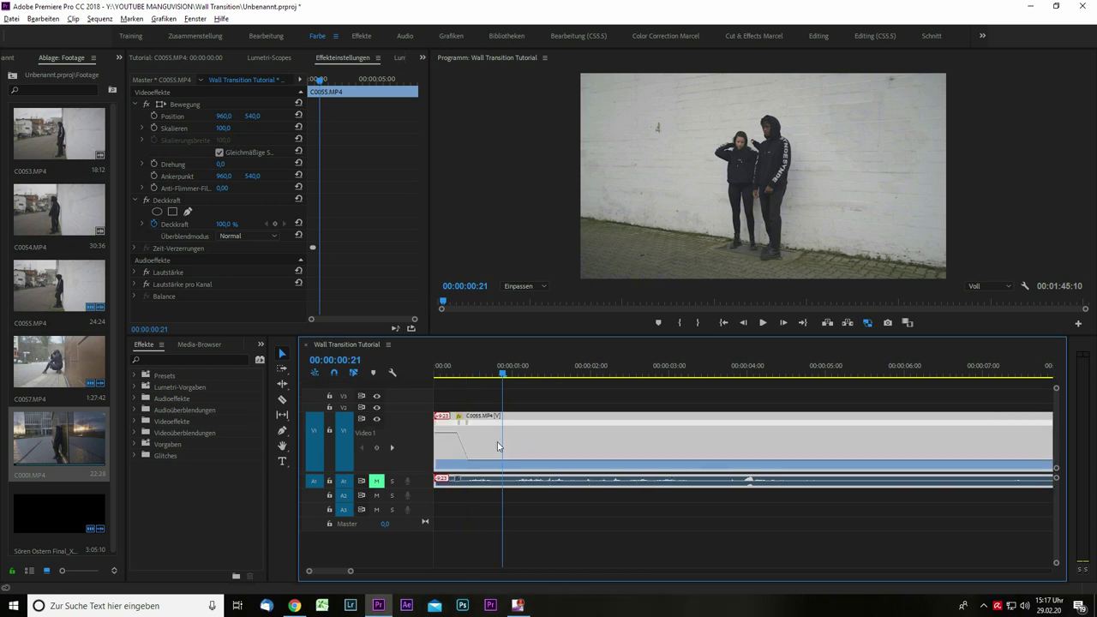
drag(455, 370, 417, 364)
key(space)
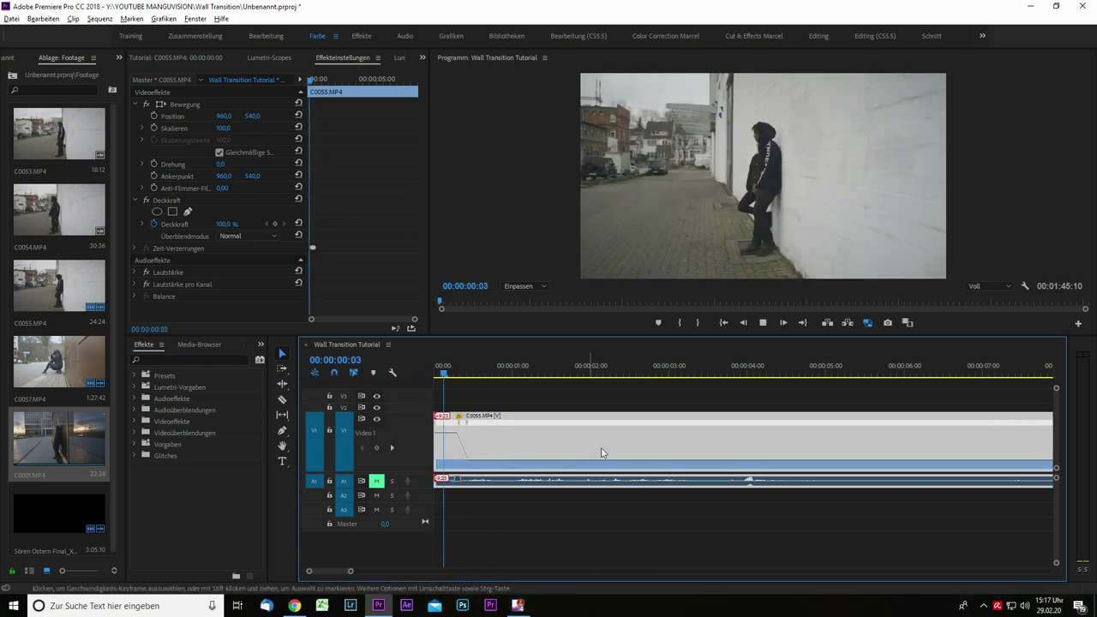
key(space)
Step: Add a second speed keyframe to C0055.MP4 at about 00:00:03:20 and raise the speed after it to match the fast opening
drag(570, 371, 736, 395)
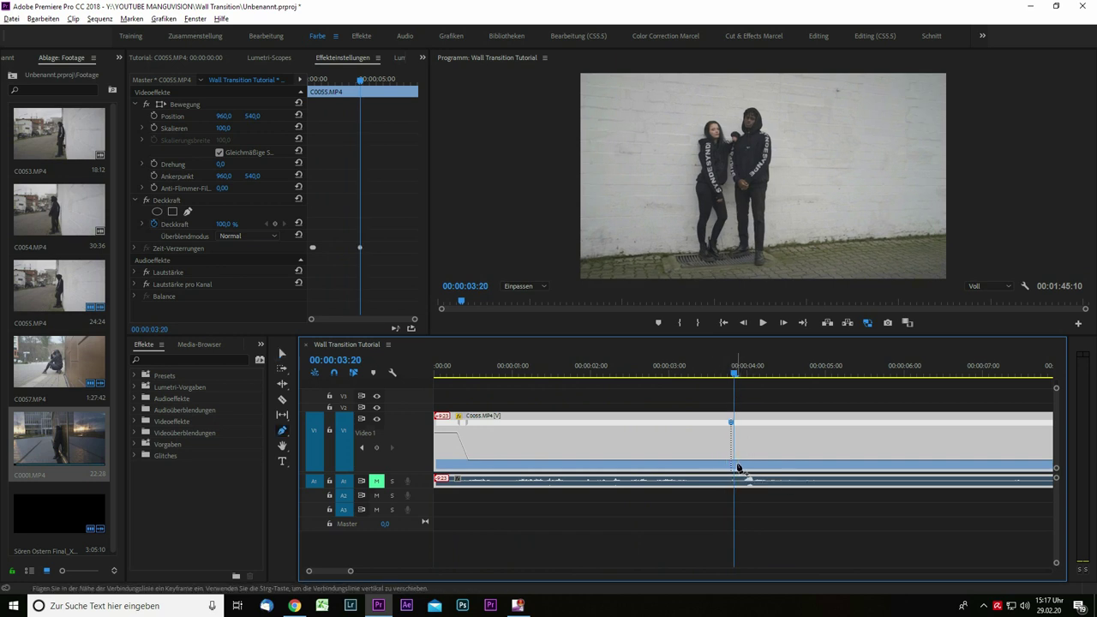
drag(774, 464, 746, 430)
Step: Cut and delete the C0055.MP4 audio extending past its shortened video, and play the sped-up ending
key(c)
click(764, 482)
key(v)
click(794, 487)
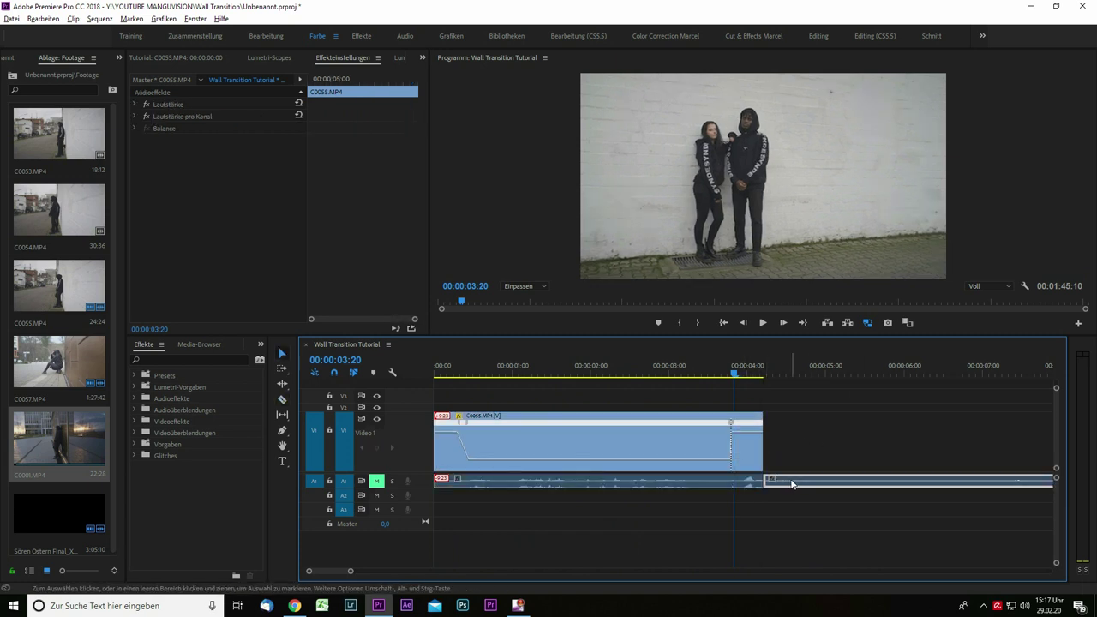
click(754, 456)
key(space)
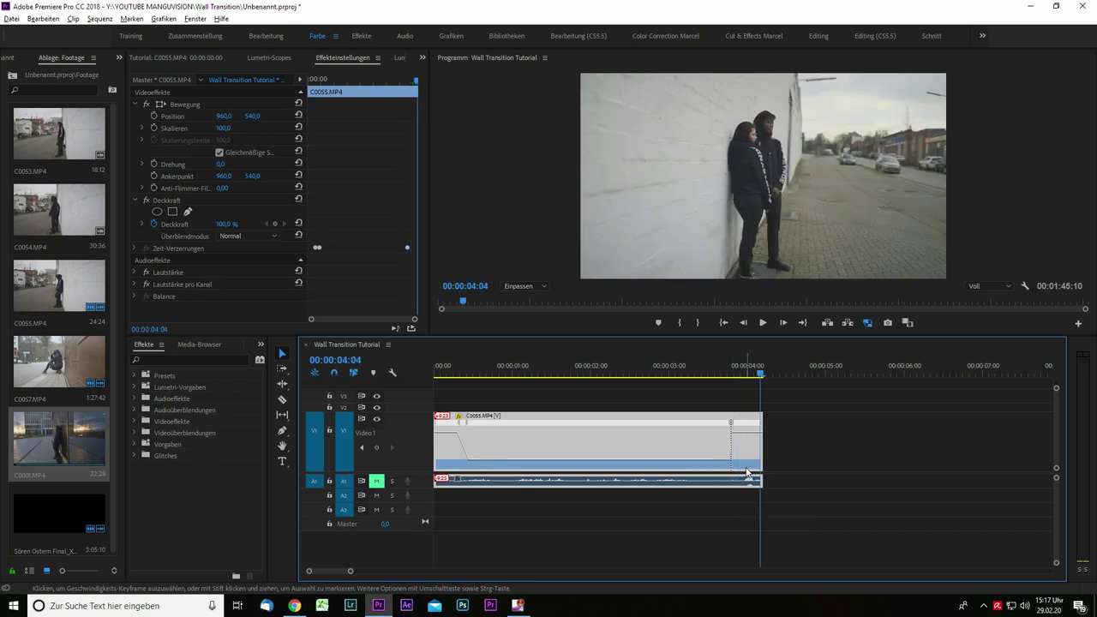
Step: Split the second speed keyframe of C0055.MP4 into a short acceleration ramp that ends at about 00:00:03:21
drag(769, 368, 737, 372)
scroll(747, 421, up, 5)
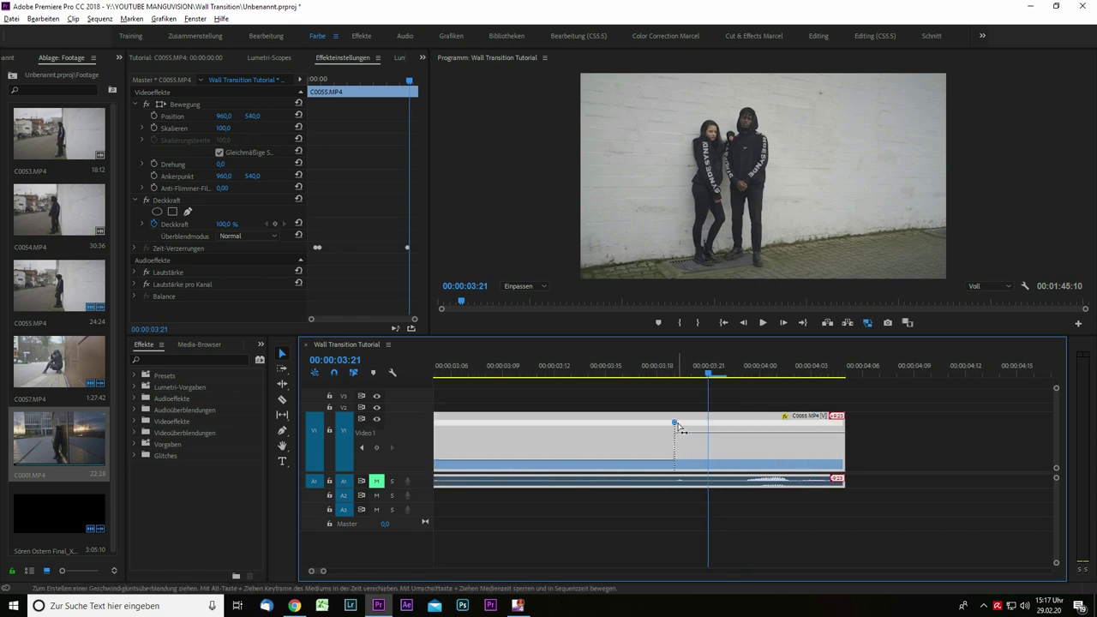
drag(679, 428, 708, 425)
key(minus)
key(minus)
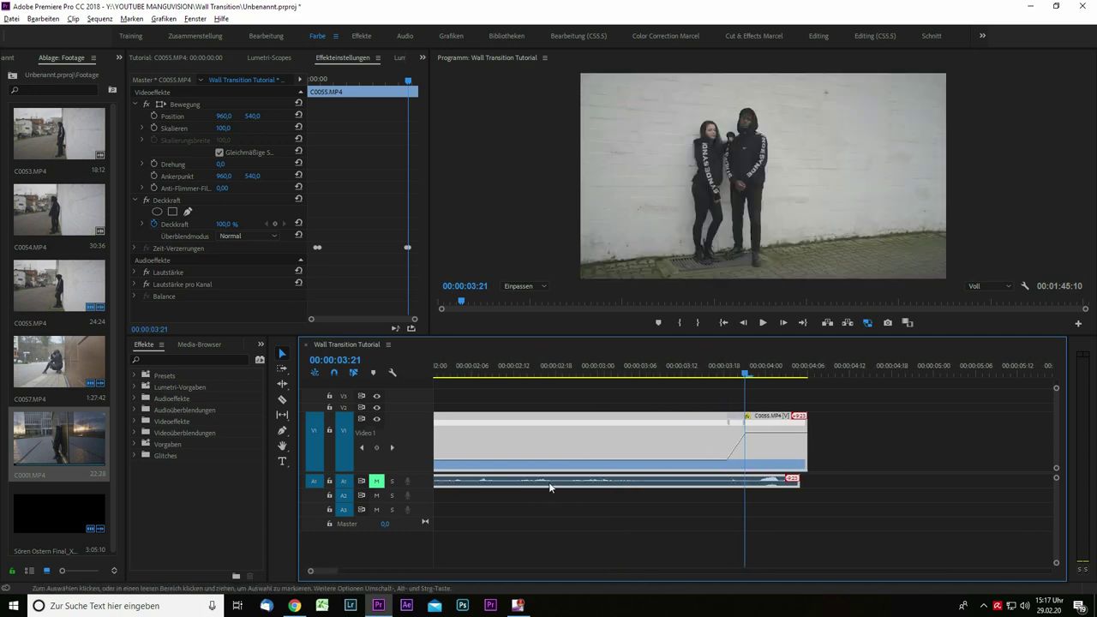
Step: Play C0055.MP4 from the start to its end to check both speed ramps
drag(730, 367, 760, 367)
key(minus)
key(space)
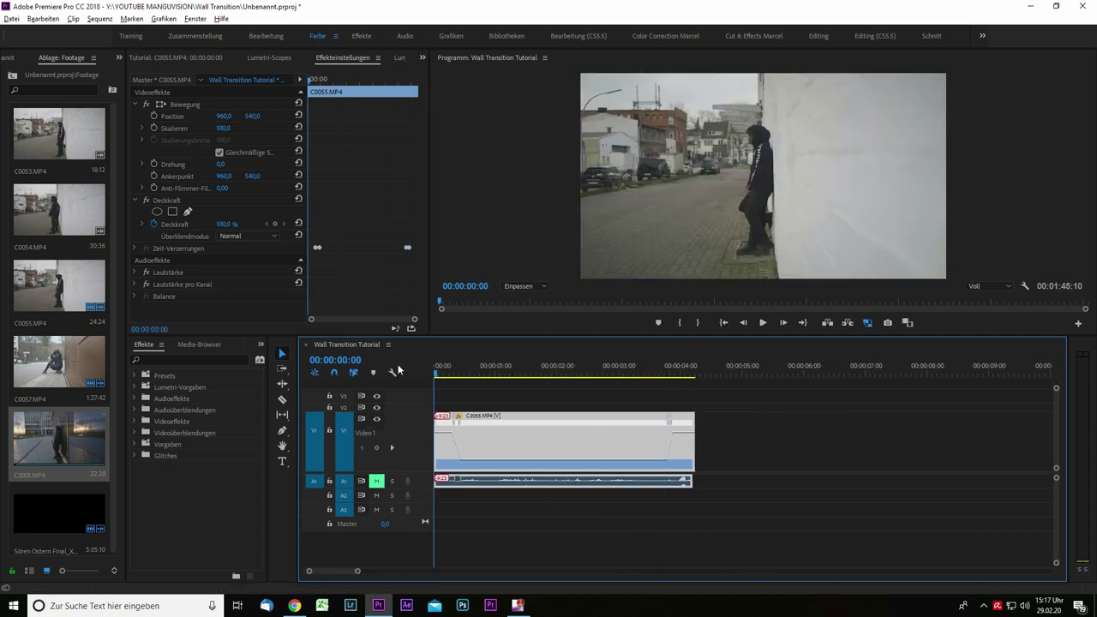
key(space)
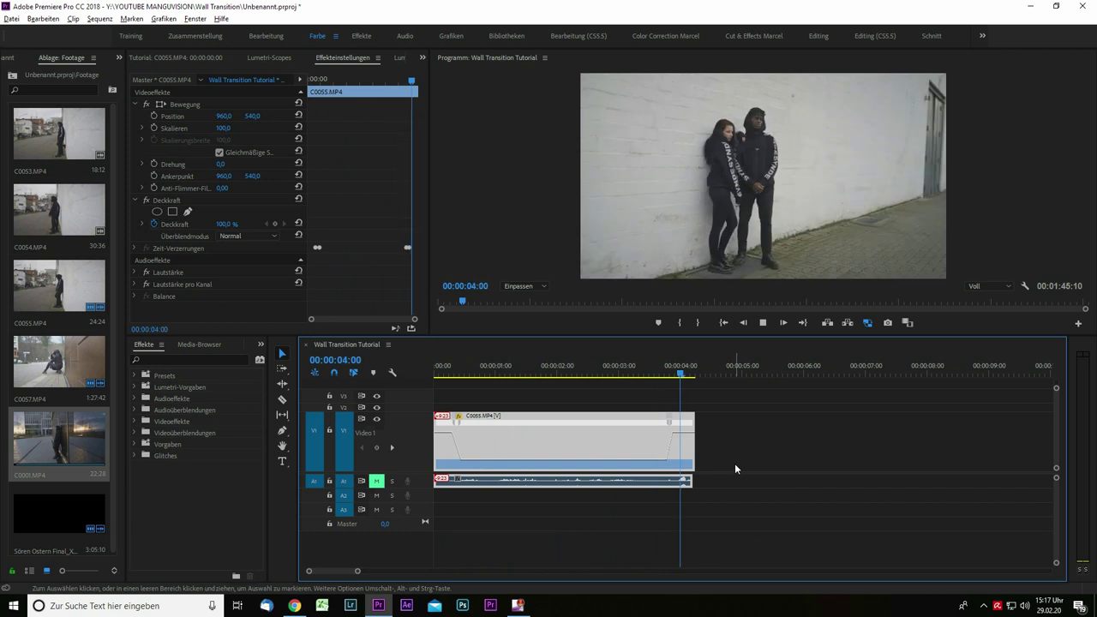
Step: Move C0057.MP4 with its audio directly behind the end of C0055.MP4
key(minus)
key(minus)
drag(614, 433, 518, 445)
scroll(485, 463, up, 8)
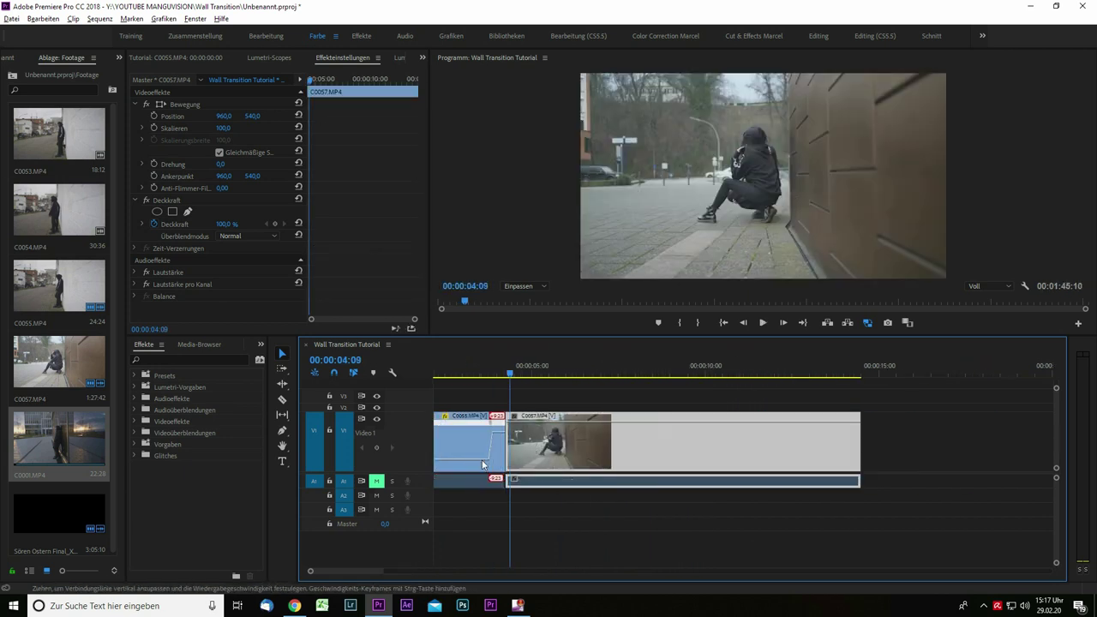
scroll(600, 454, up, 2)
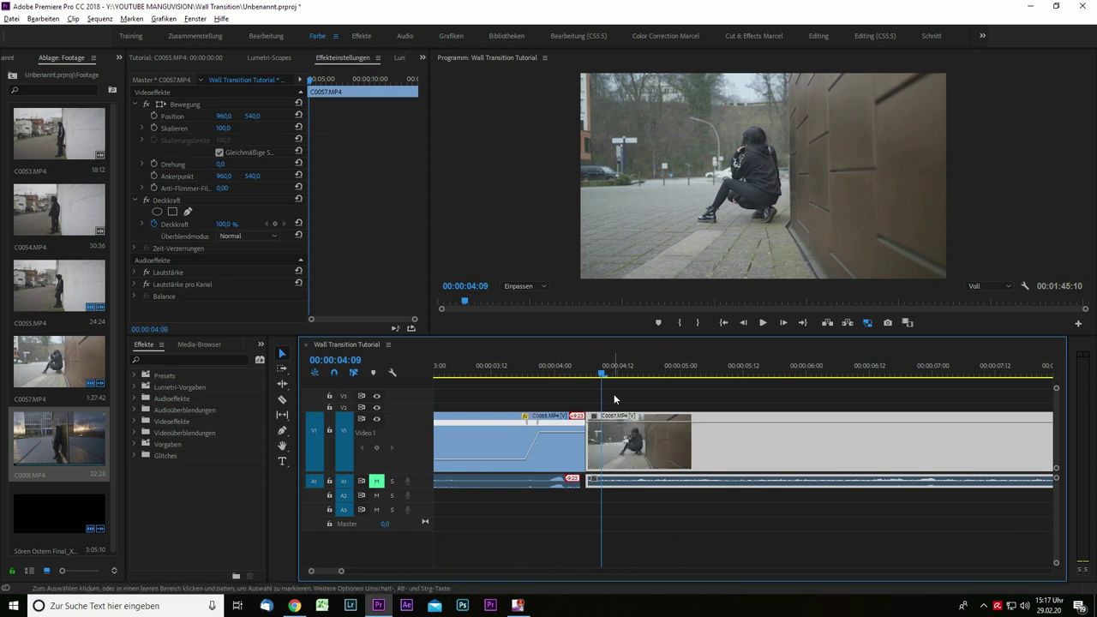
click(590, 408)
right_click(675, 443)
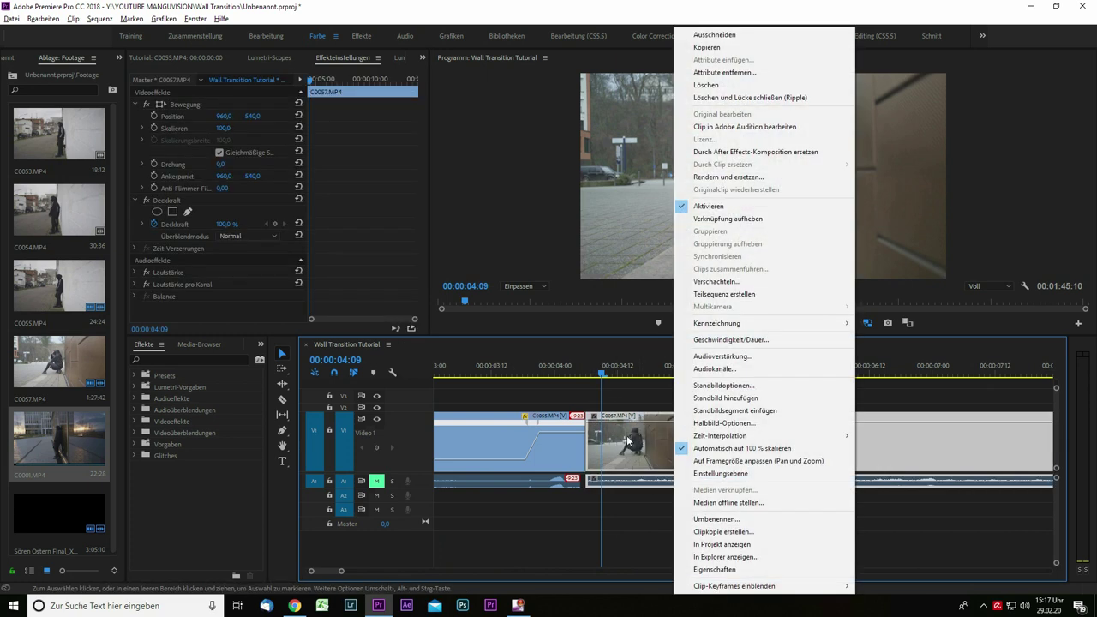
click(651, 448)
right_click(662, 444)
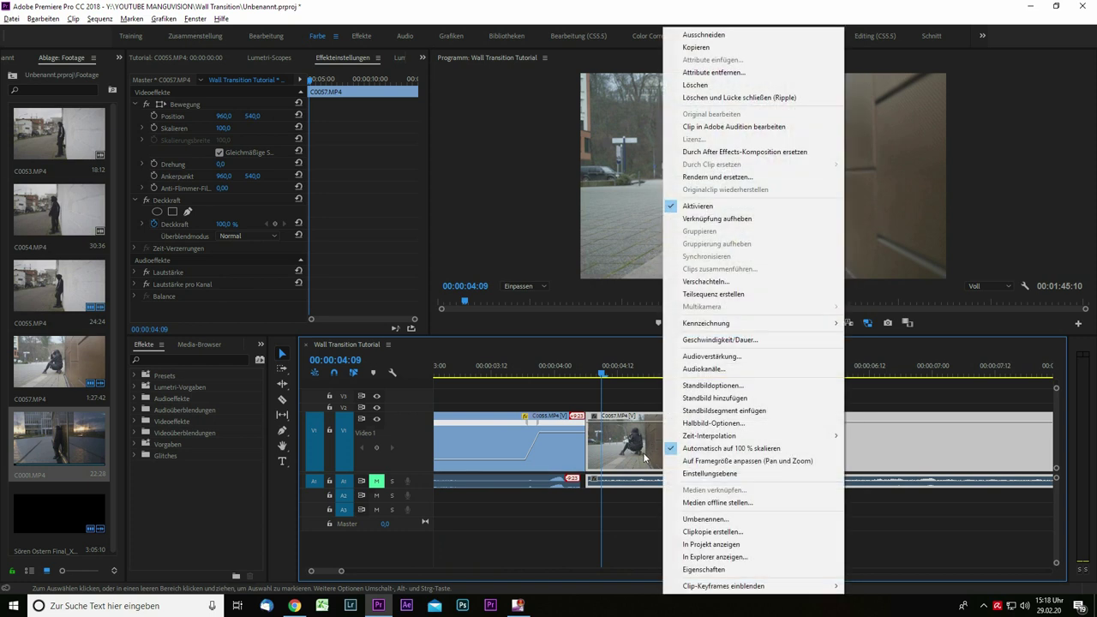
click(756, 441)
click(746, 444)
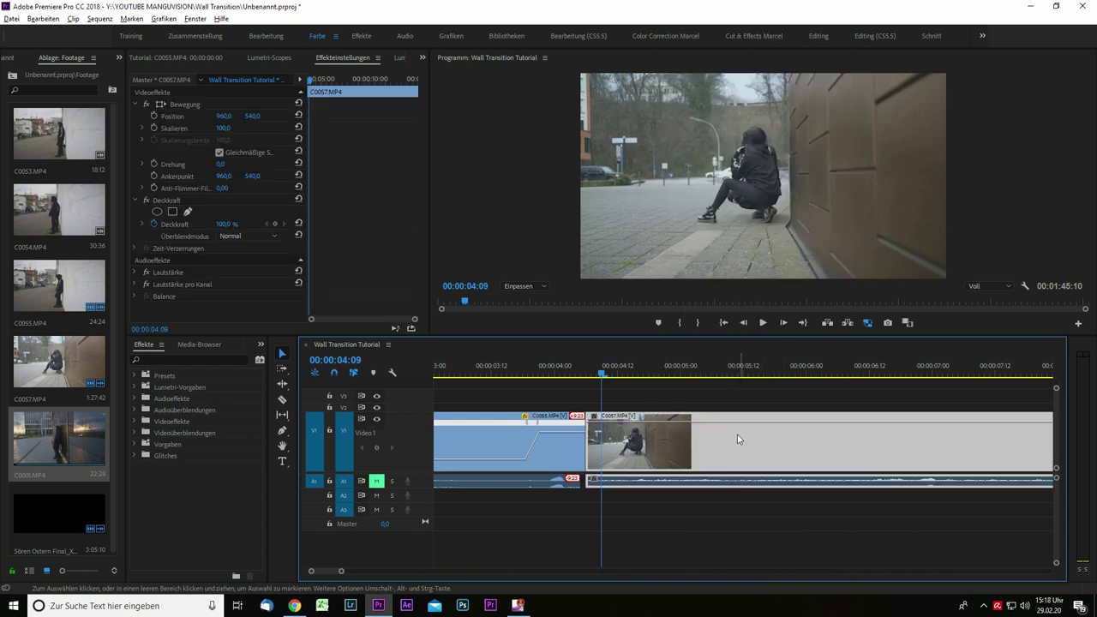
right_click(743, 444)
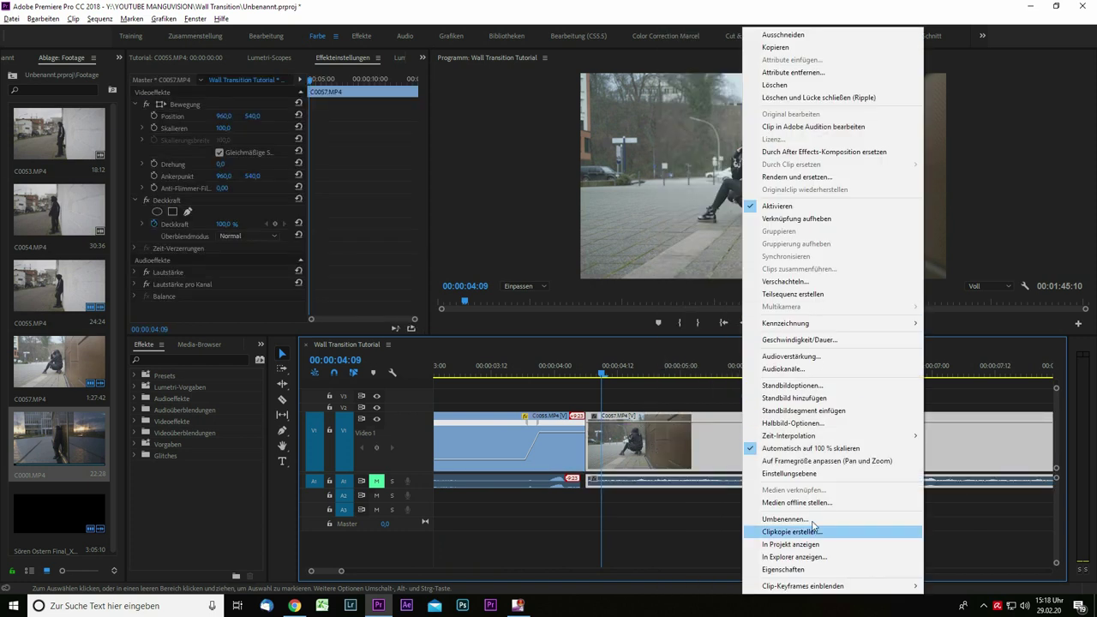
click(618, 408)
Step: Switch the keyframe line of C0057.MP4 in the timeline to the time remapping speed
scroll(605, 444, up, 3)
scroll(618, 449, up, 1)
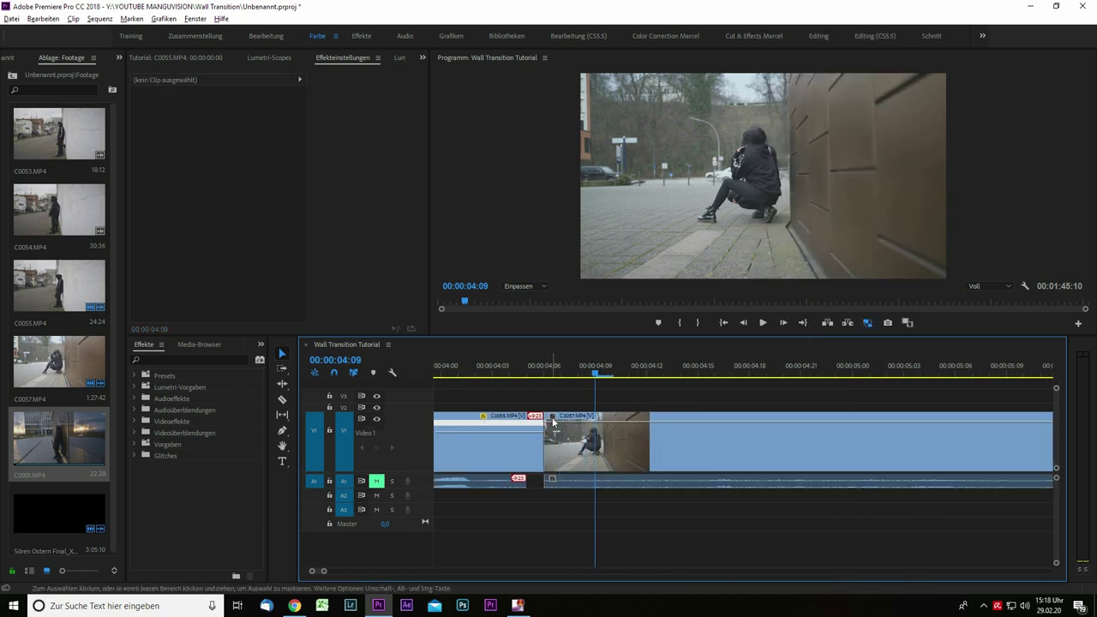
click(553, 419)
right_click(554, 419)
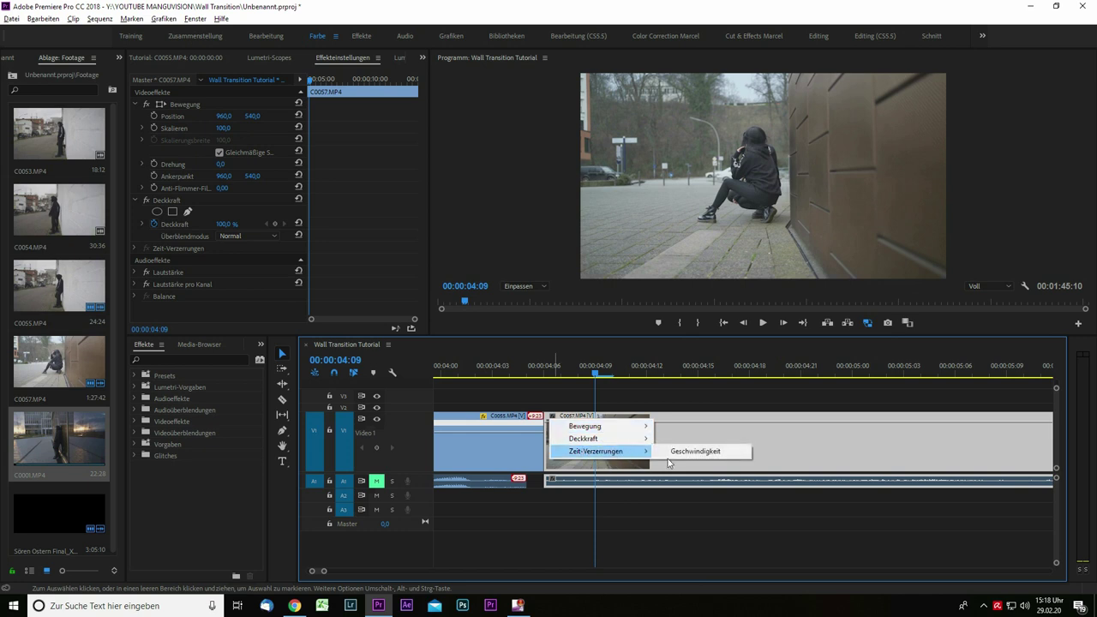
click(694, 452)
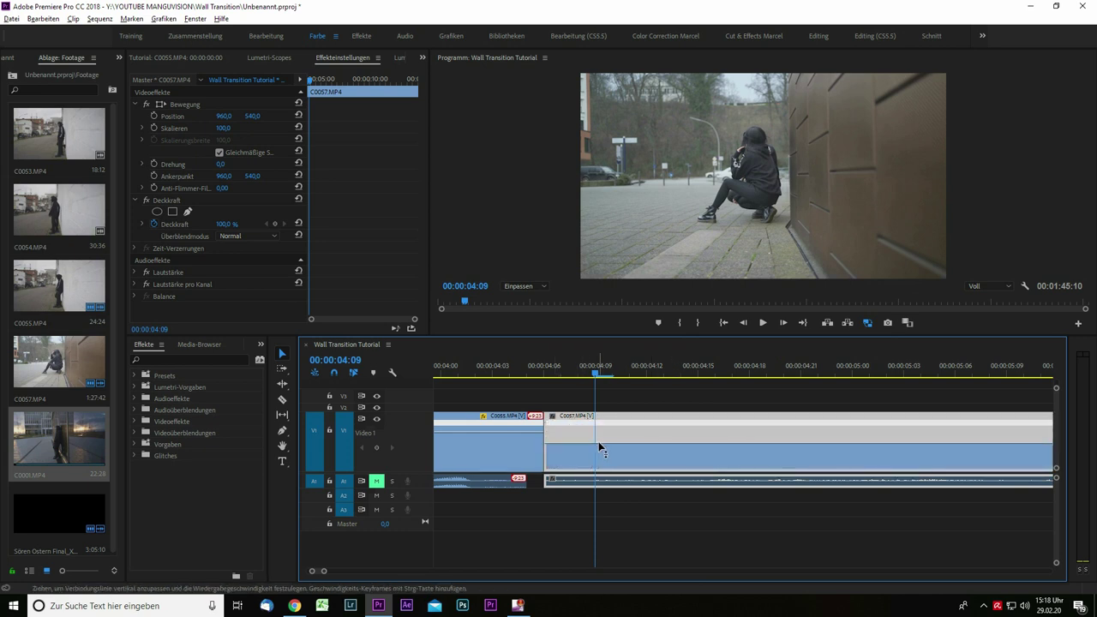
Step: Add a speed keyframe to C0057.MP4 at 00:00:08:02
key(minus)
key(minus)
key(minus)
key(minus)
key(minus)
key(plus)
key(plus)
drag(554, 374, 760, 430)
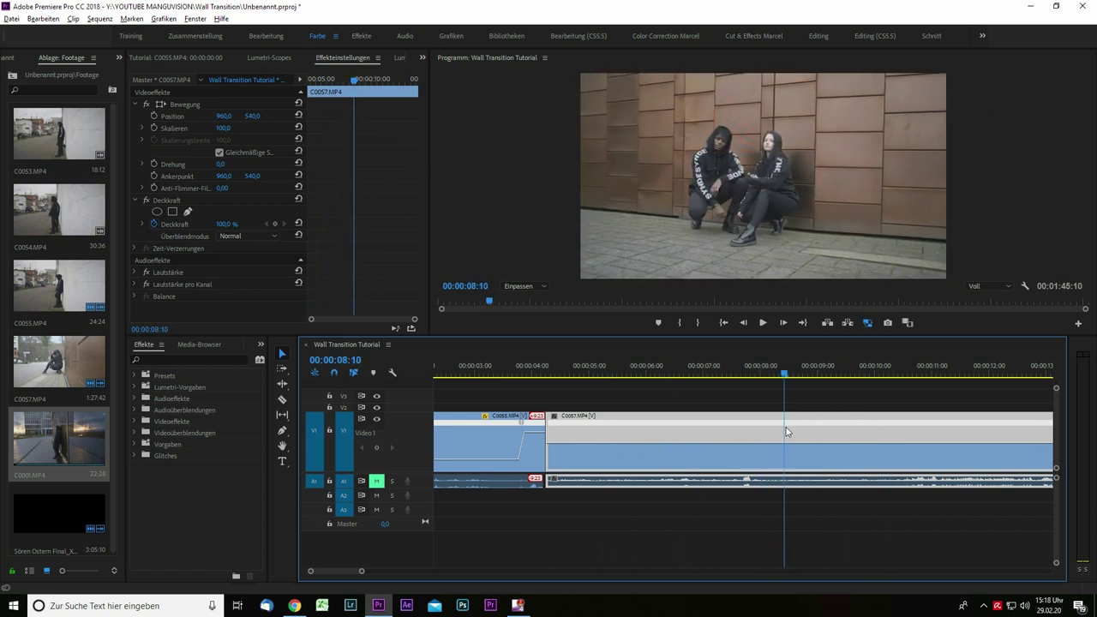
drag(772, 431, 764, 433)
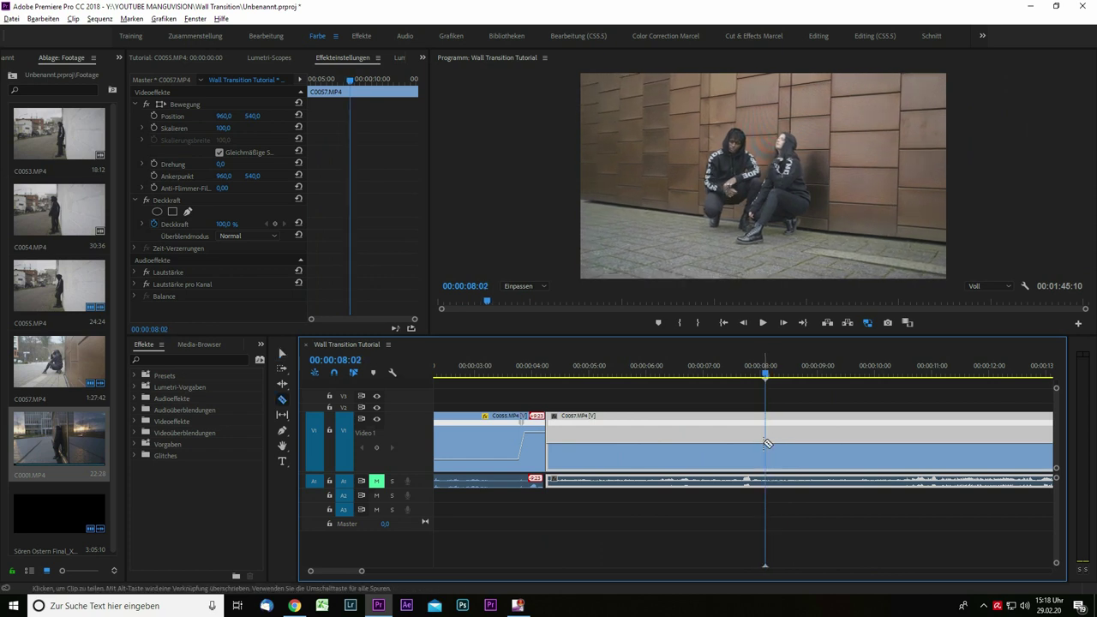
key(ctrl+k)
key(ctrl+z)
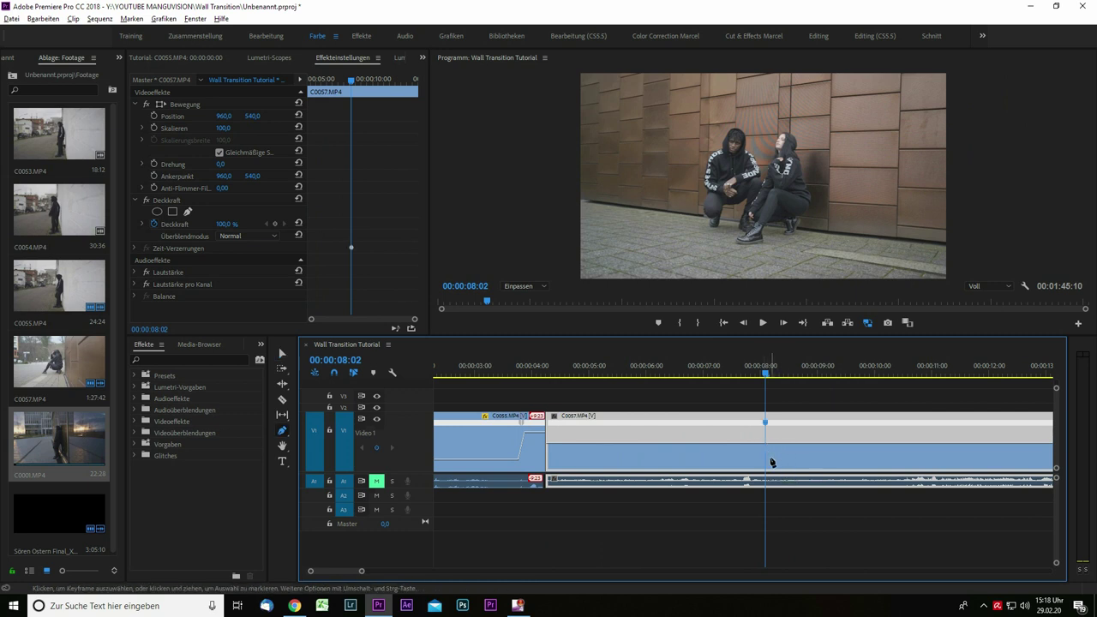
Step: Raise the playback speed of C0057.MP4 strongly in the section before its speed keyframe
drag(671, 442, 671, 3)
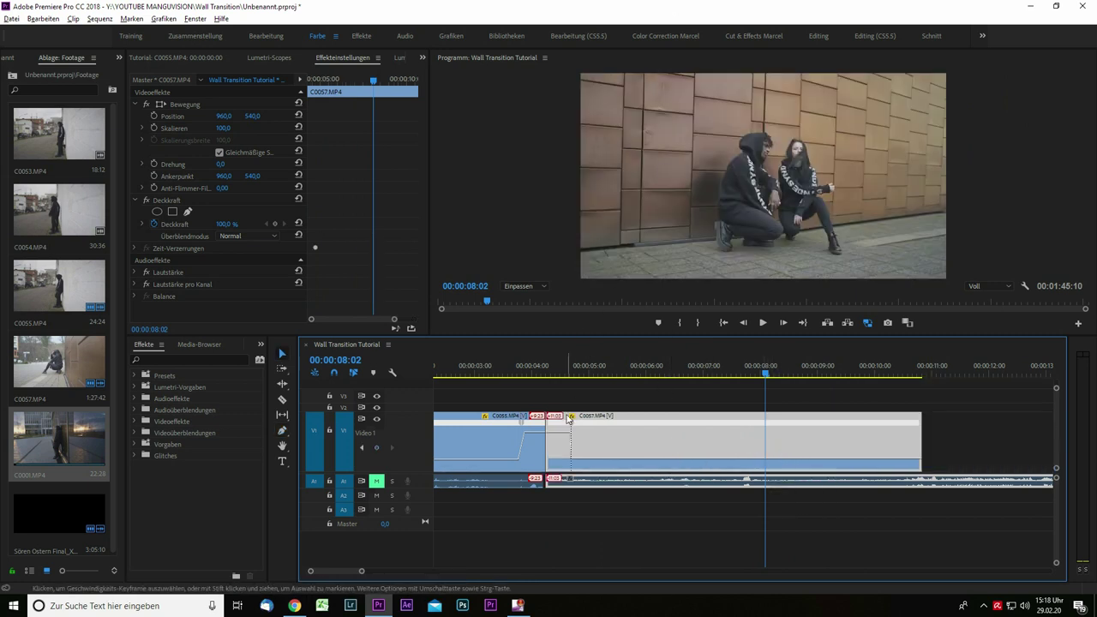
drag(560, 433, 557, 180)
alt+scroll(549, 446, up, 5)
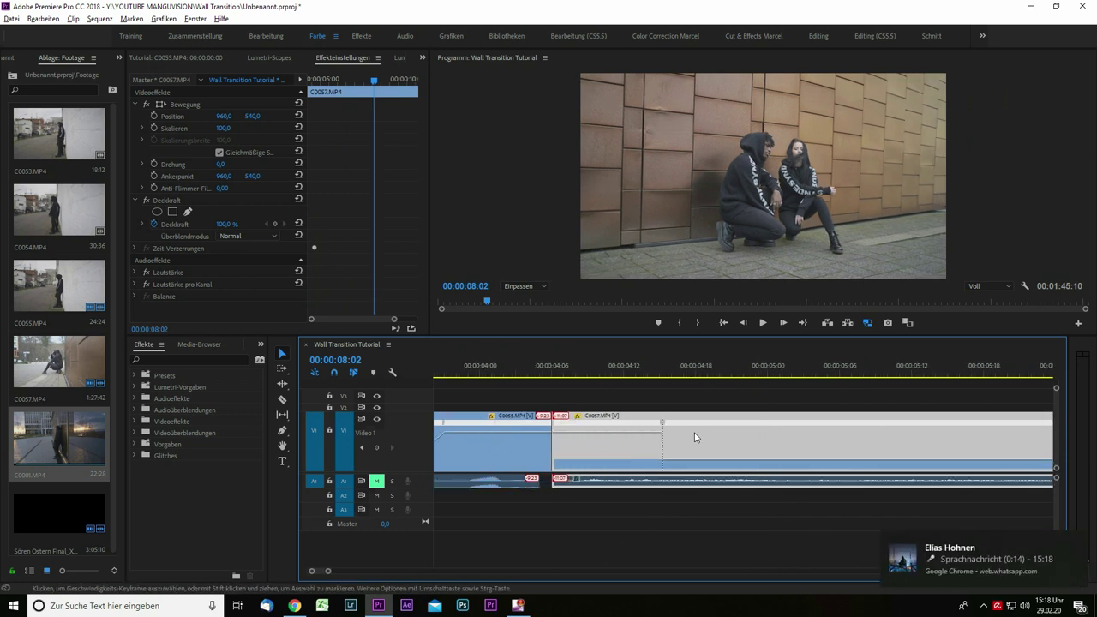
Step: Go through the cut from C0055.MP4 to C0057.MP4 frame by frame, from 00:00:04:05 to 00:00:04:15
drag(664, 375, 538, 375)
scroll(562, 443, up, 2)
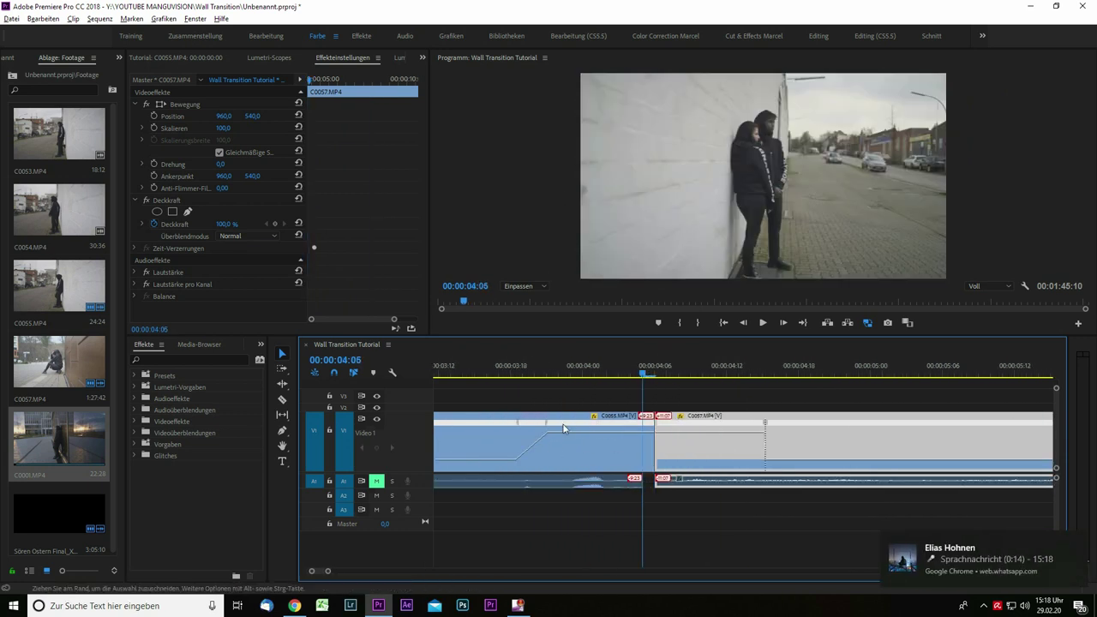
key(Right)
key(Right)
key(Right)
key(Right)
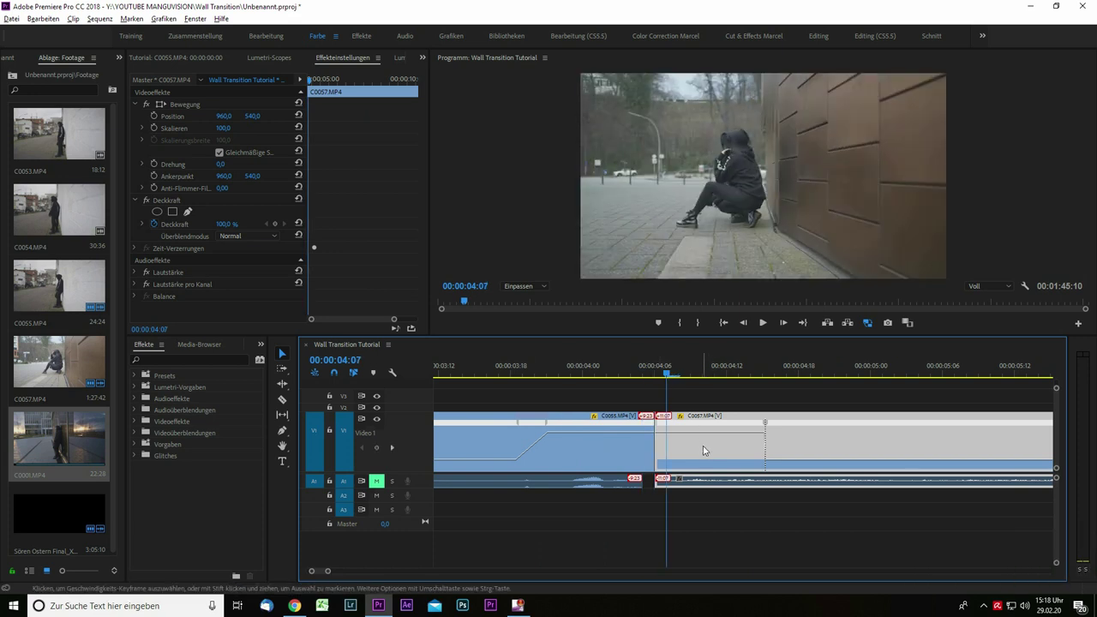
key(Right)
key(Right)
key(Right)
key(Right)
key(Right)
key(Right)
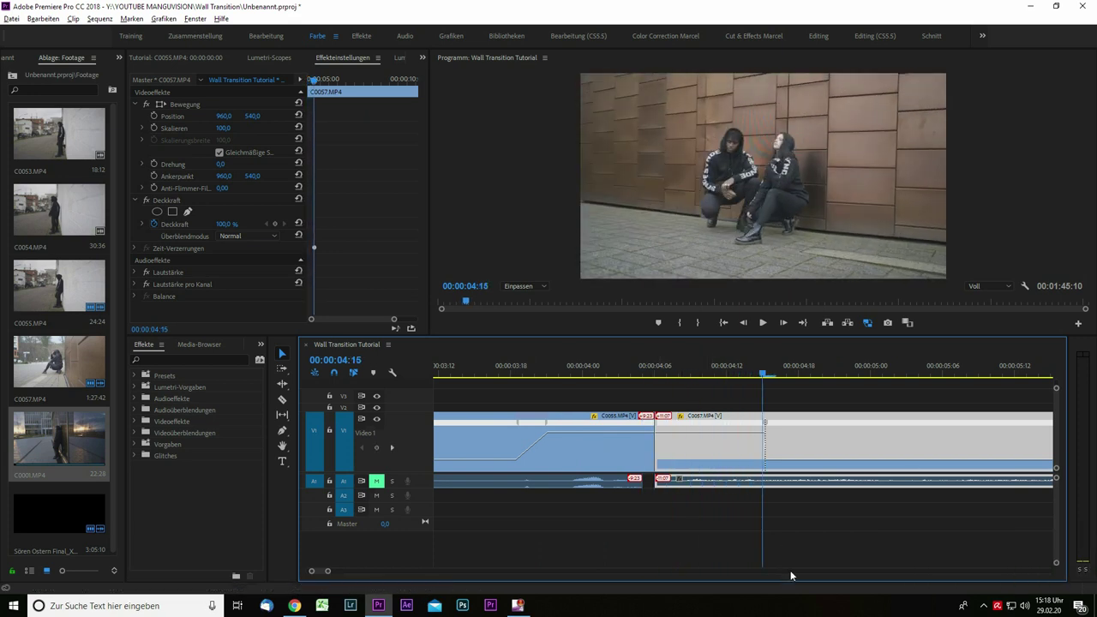
Step: Split the speed keyframe of C0057.MP4 into a short deceleration ramp that ends at about 00:00:04:18
drag(758, 435, 778, 453)
mouse_move(733, 374)
mouse_down()
mouse_move(654, 374)
mouse_move(792, 375)
mouse_move(737, 375)
mouse_up()
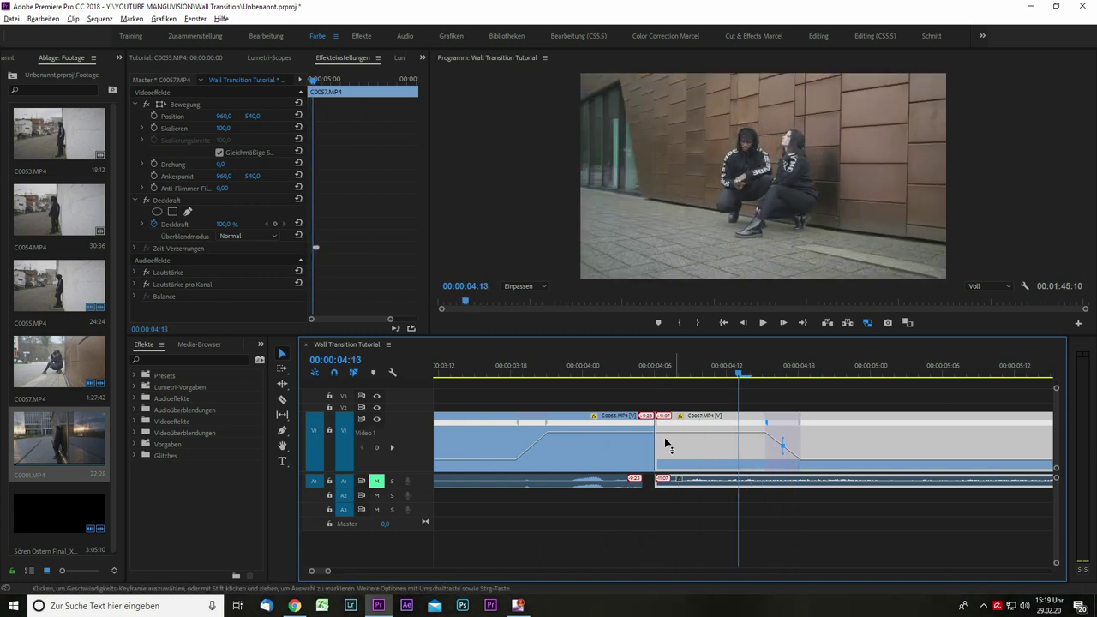
scroll(661, 446, down, 2)
scroll(686, 455, up, 3)
scroll(720, 460, down, 2)
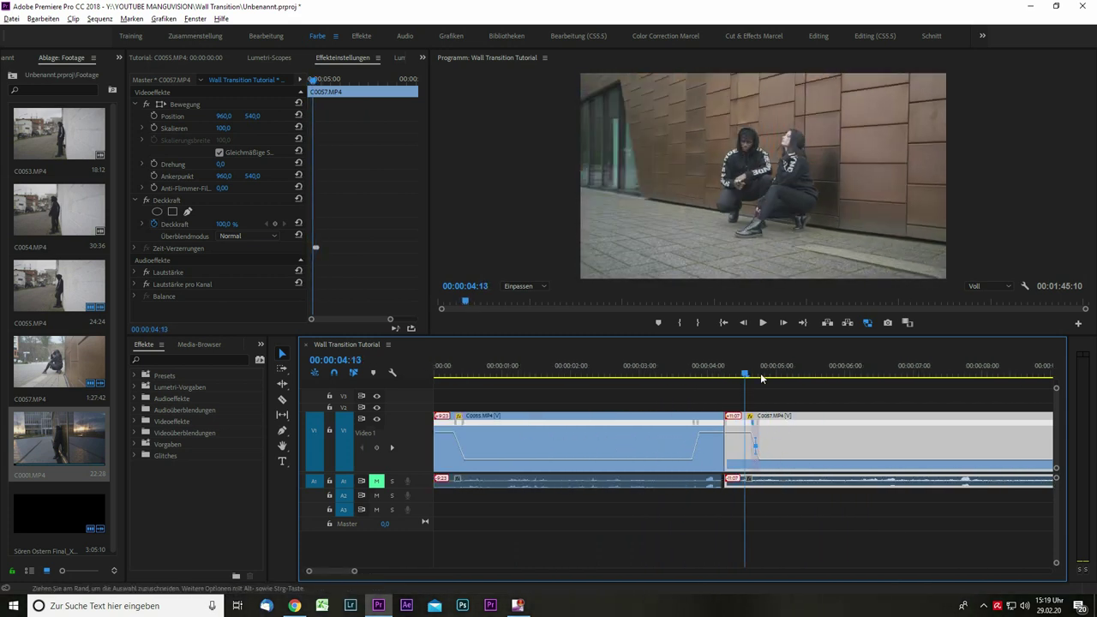
Step: Play the sequence from the start past the cut to C0057.MP4 to check the transition
drag(746, 378, 699, 380)
key(Home)
key(space)
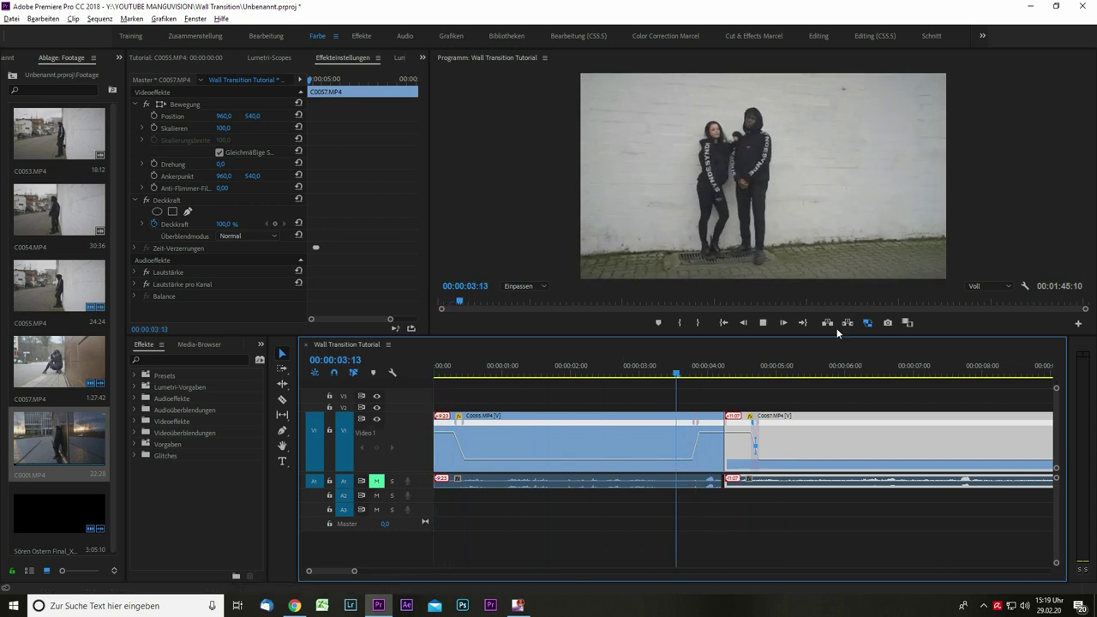
key(space)
drag(744, 362, 382, 378)
key(space)
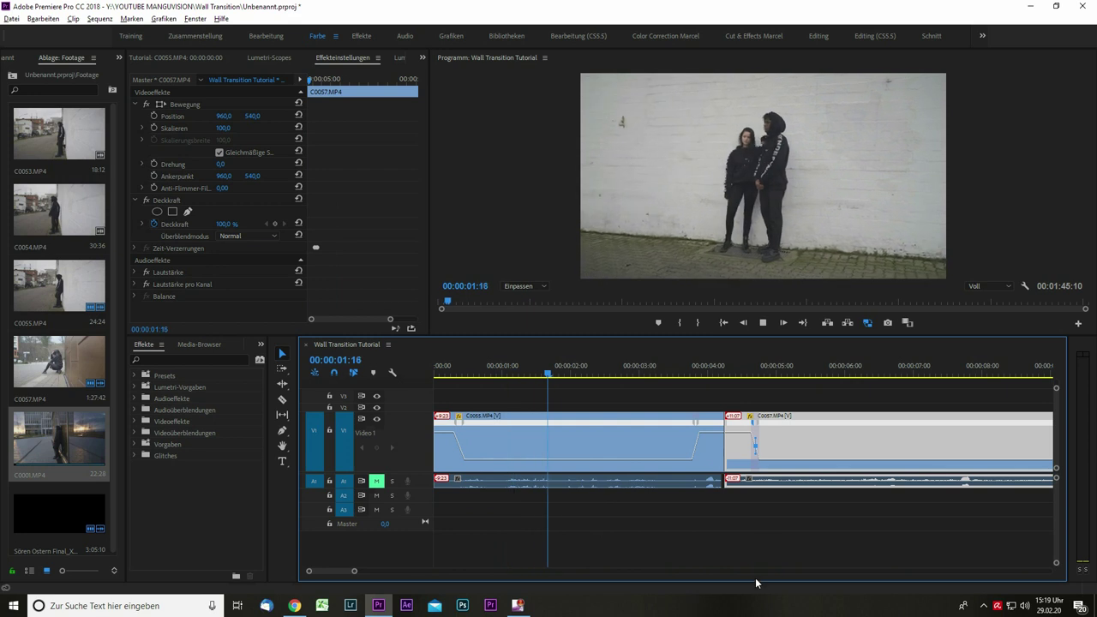
click(744, 403)
key(space)
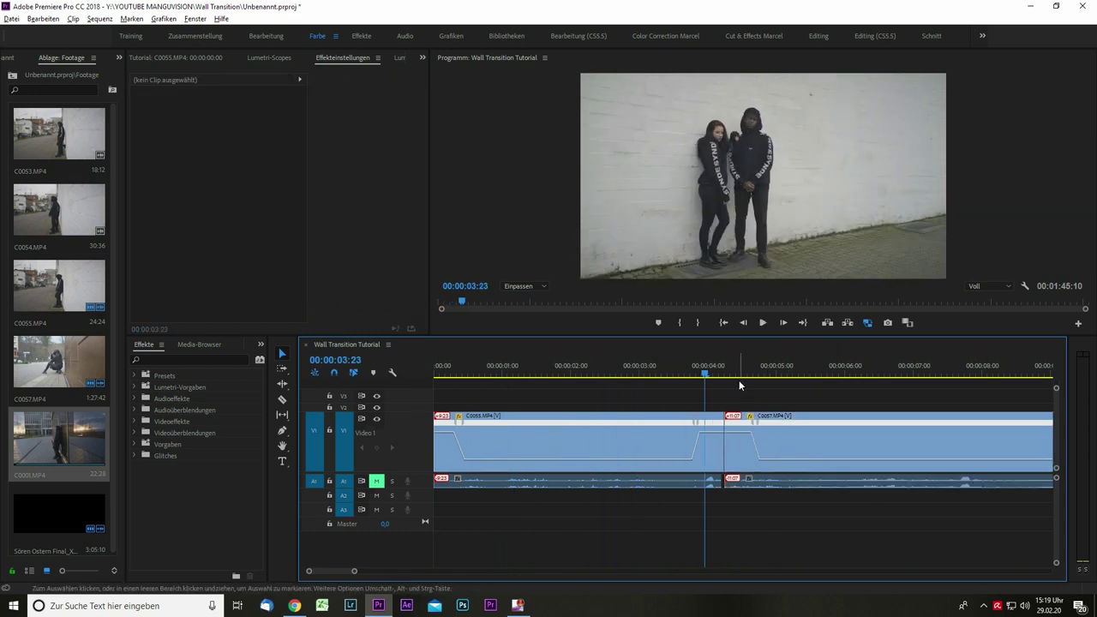
key(space)
key(space)
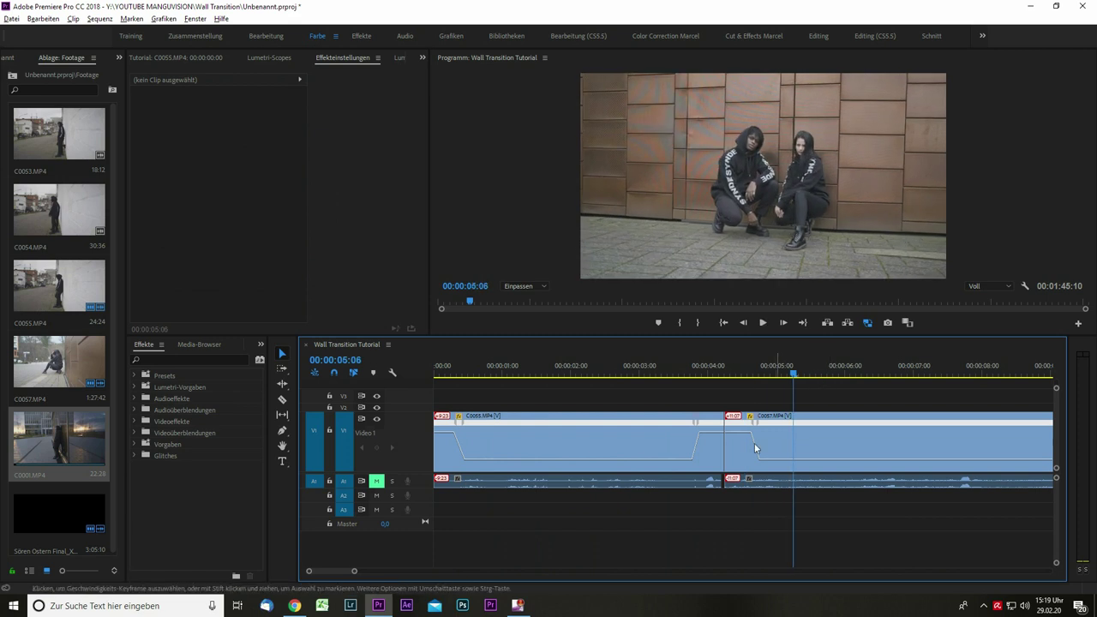
Step: Find the moment before the camera turns to the wall in C0057.MP4 and add a second speed keyframe at 00:00:07:19
key(minus)
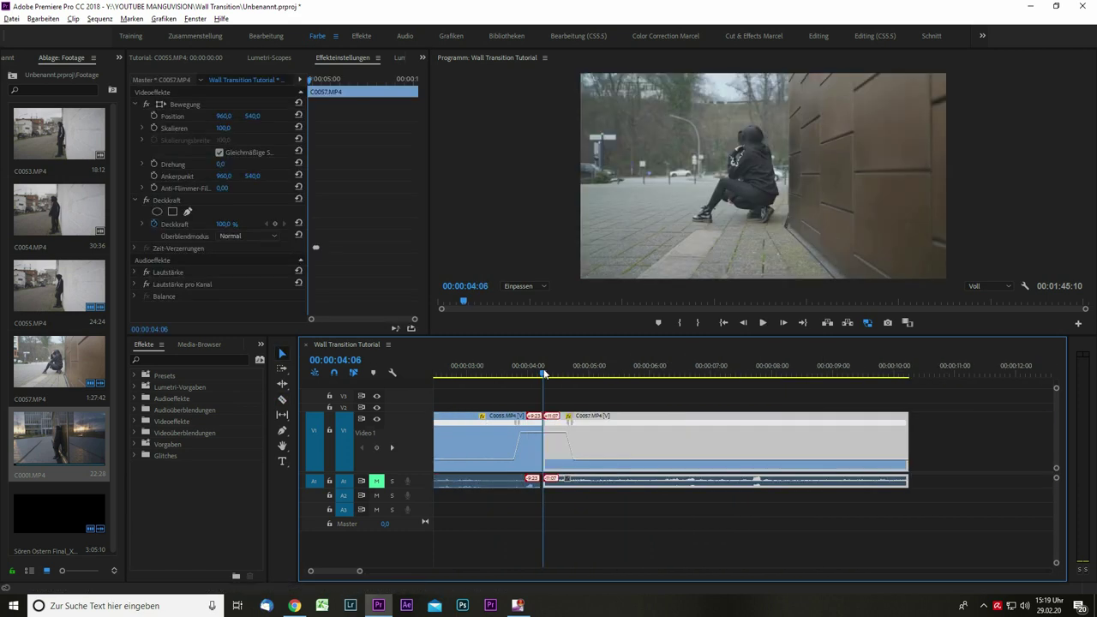
scroll(562, 405, down, 3)
scroll(557, 412, up, 3)
scroll(558, 409, up, 3)
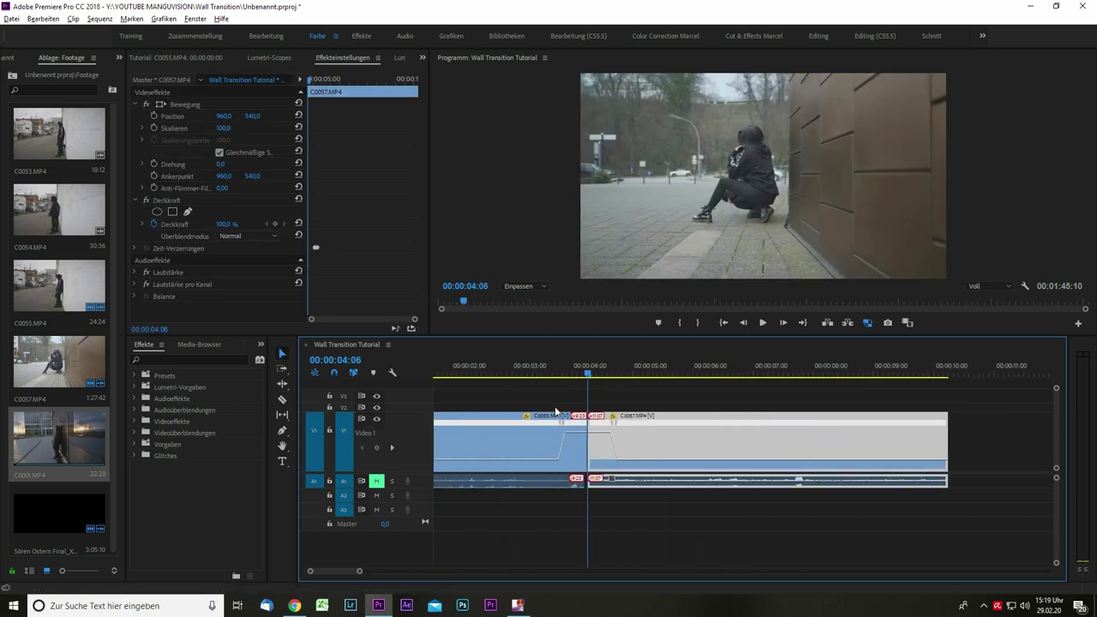
mouse_move(603, 379)
mouse_down()
mouse_move(614, 378)
mouse_move(585, 378)
mouse_up()
key(space)
key(minus)
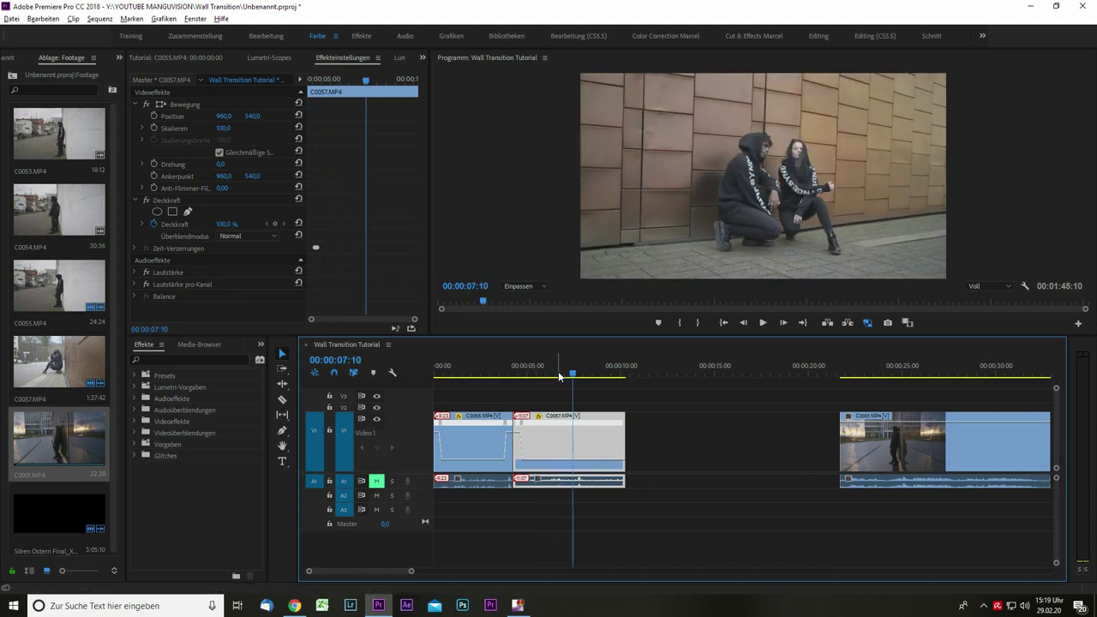
drag(576, 378, 583, 378)
key(equal)
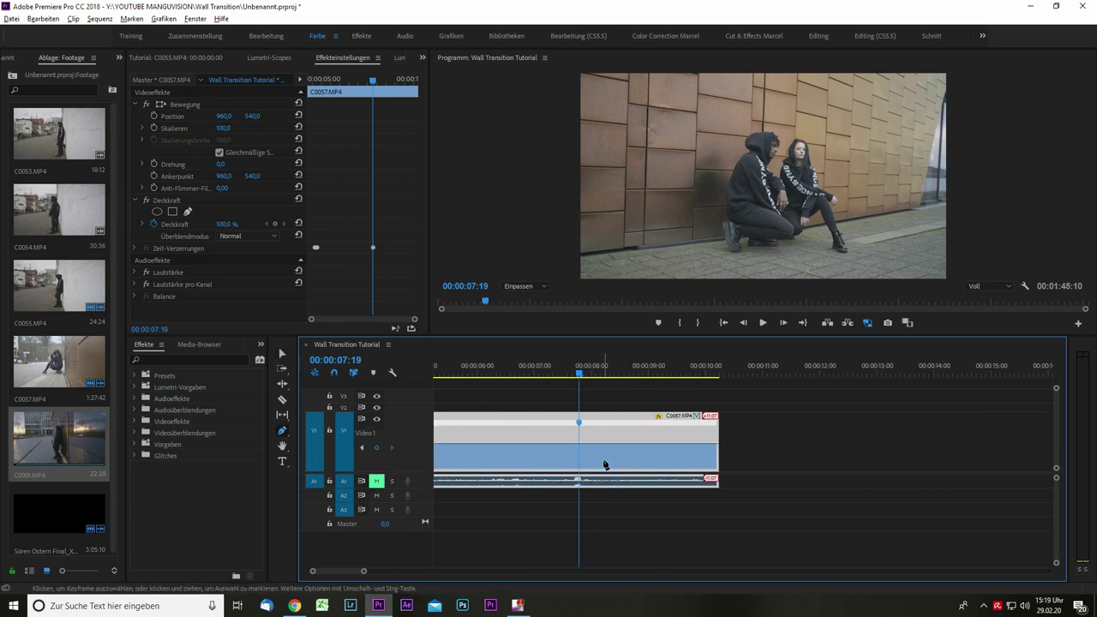
click(627, 451)
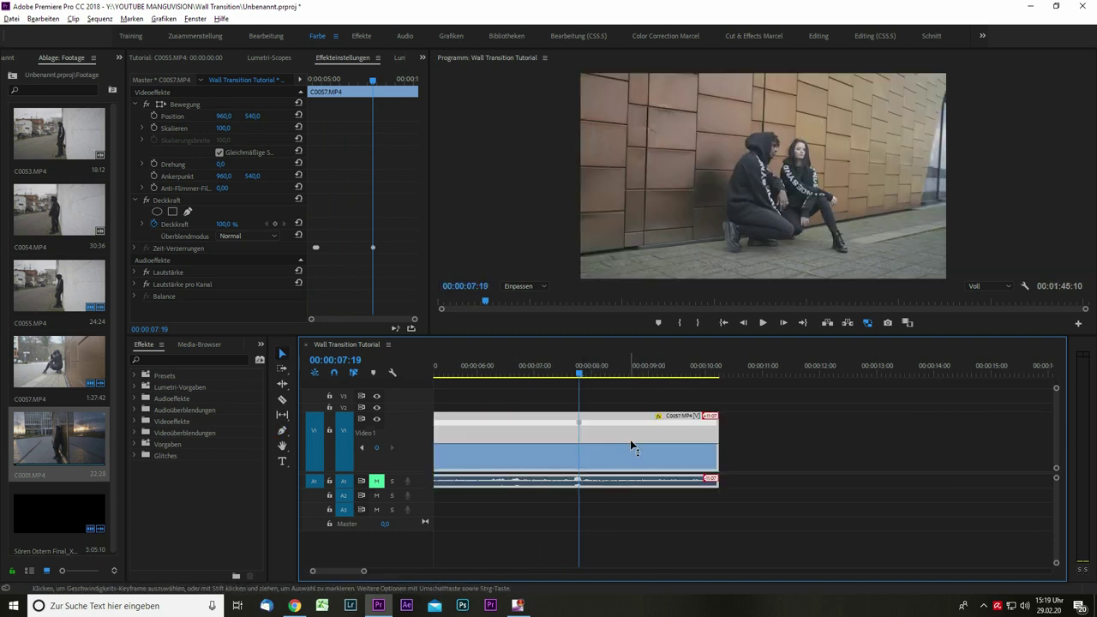
Step: Speed up C0057.MP4 after its second keyframe, and cut and delete the audio extending past the shortened video
drag(636, 443, 636, 432)
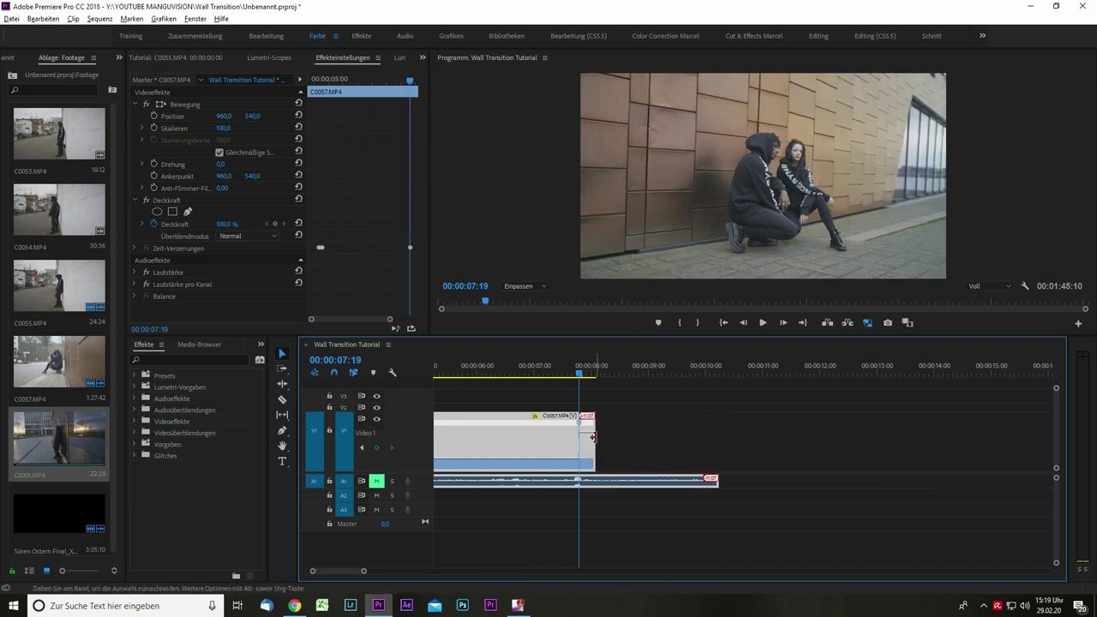
scroll(592, 439, up, 2)
key(c)
click(612, 481)
key(v)
click(623, 483)
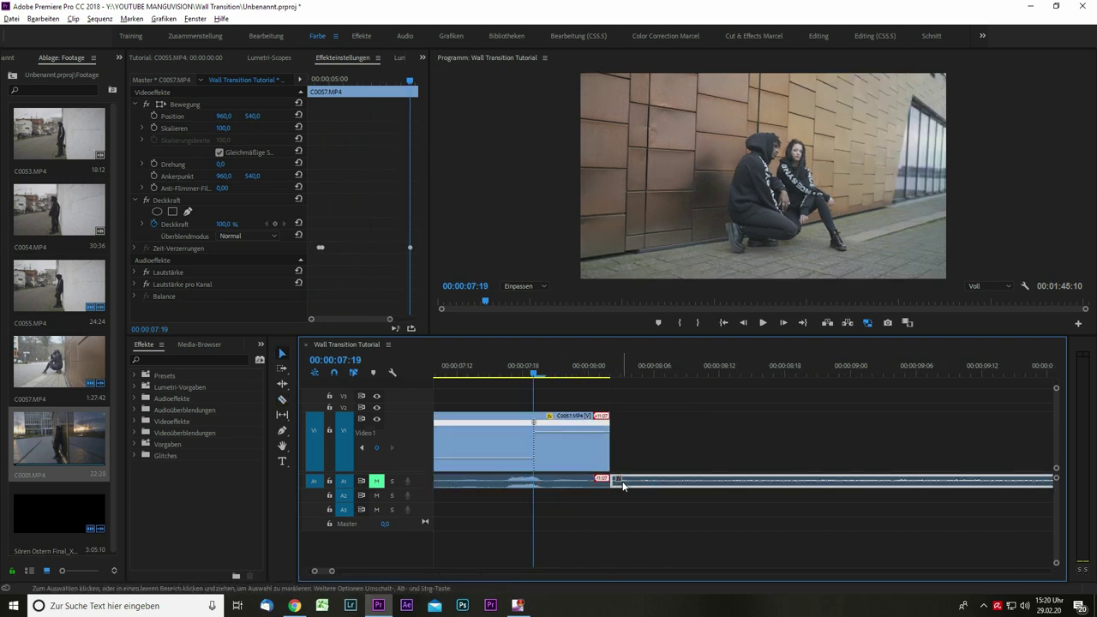
key(Delete)
Step: Play the sped-up ending of C0057.MP4 and split its second speed keyframe into a short acceleration ramp
click(553, 447)
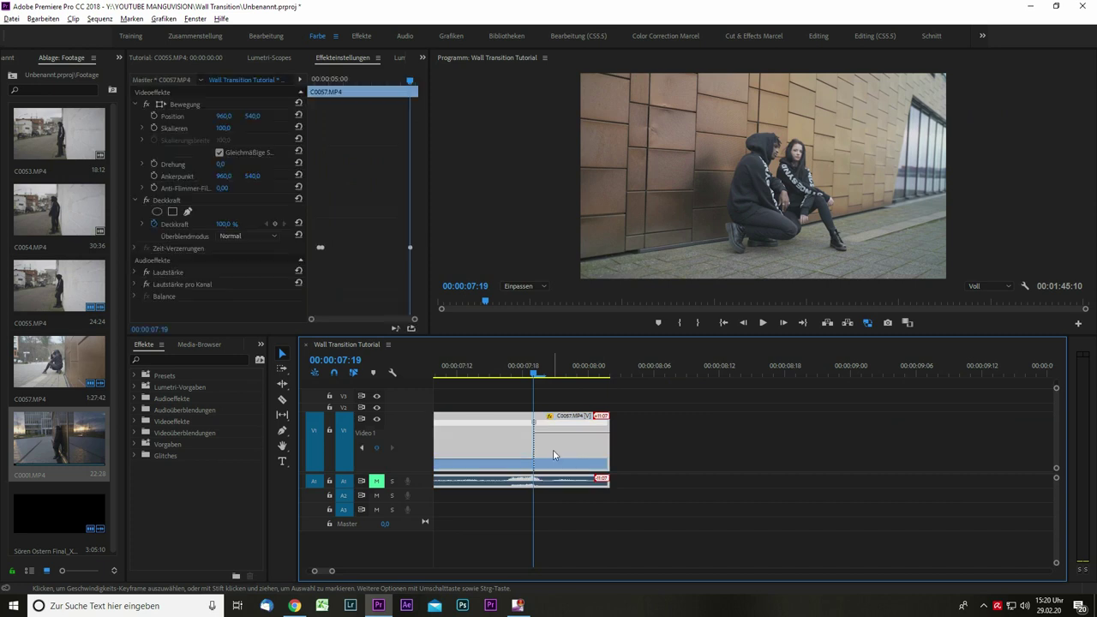
key(space)
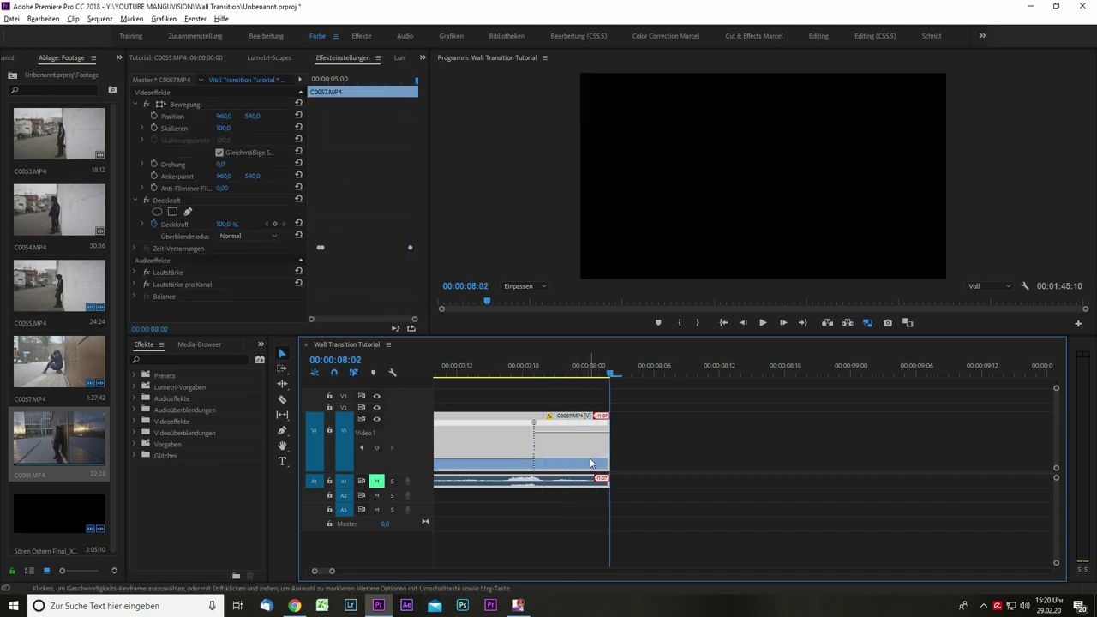
key(Left)
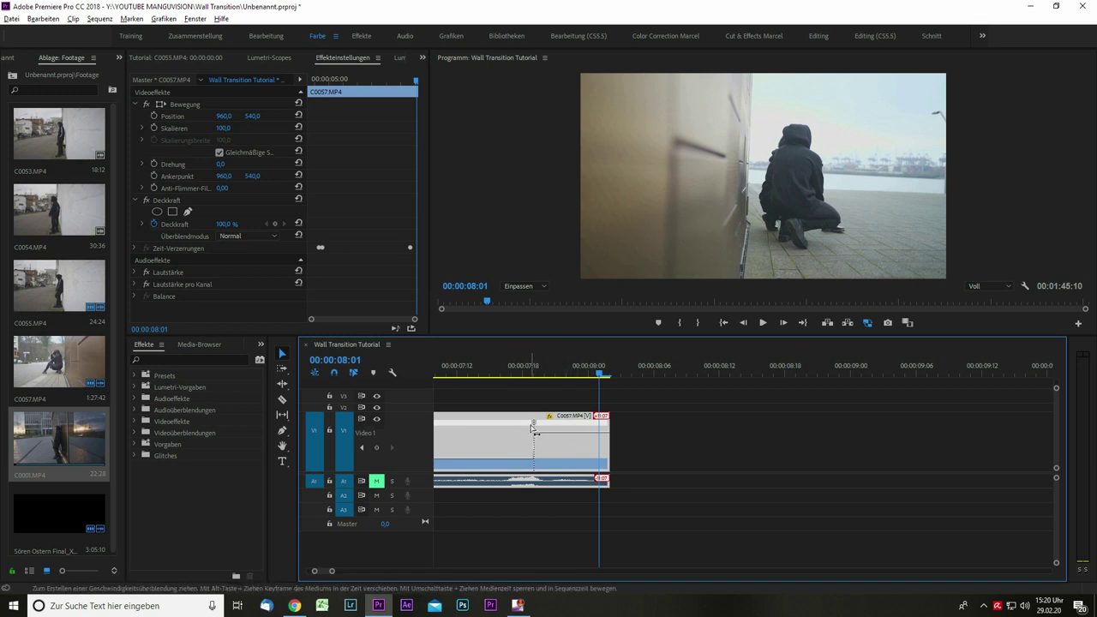
mouse_move(533, 426)
mouse_down()
mouse_move(518, 428)
mouse_move(563, 434)
mouse_move(527, 428)
mouse_move(553, 425)
mouse_up()
scroll(616, 489, down, 10)
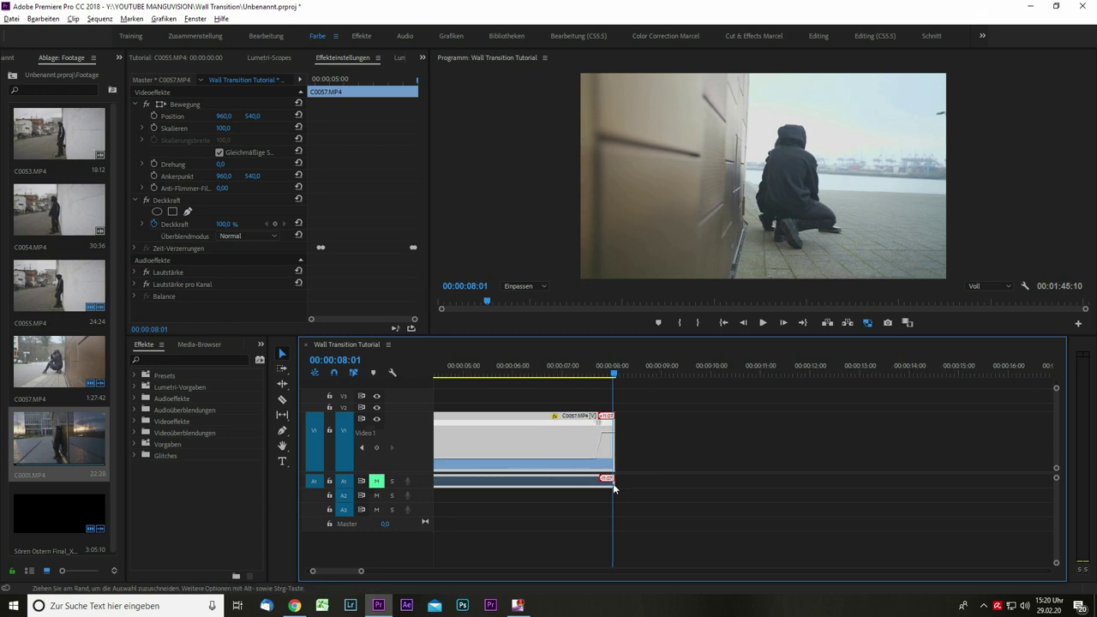
Step: Move C0001.MP4 with its audio directly behind the end of C0057.MP4
drag(698, 446, 572, 439)
key(equal)
key(equal)
key(equal)
key(equal)
key(equal)
key(minus)
key(minus)
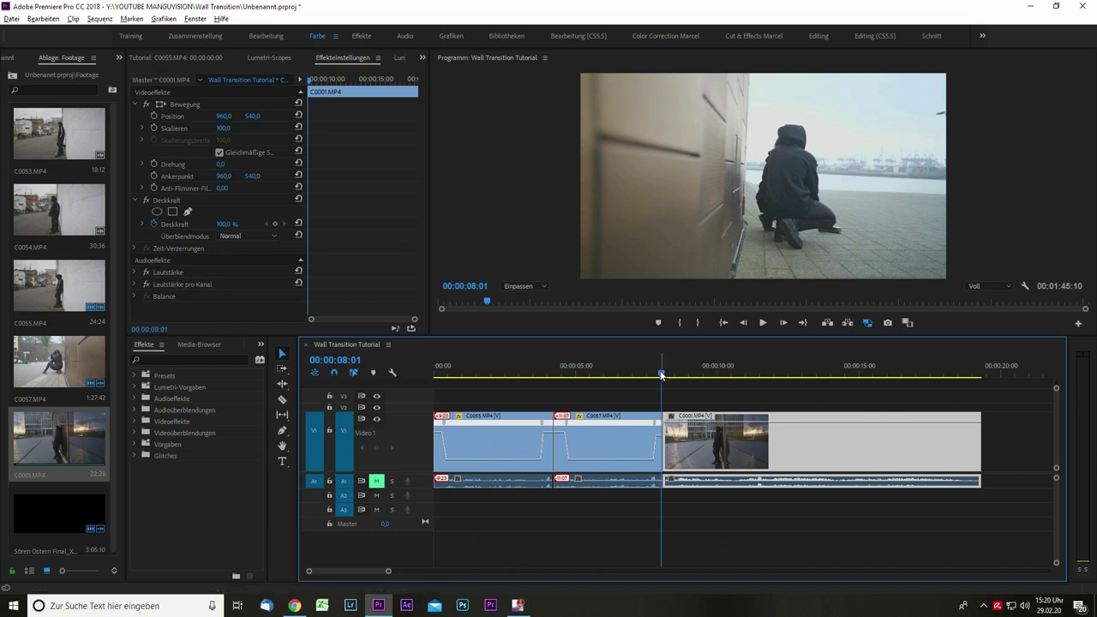
drag(627, 389, 774, 470)
click(674, 529)
drag(666, 374, 499, 401)
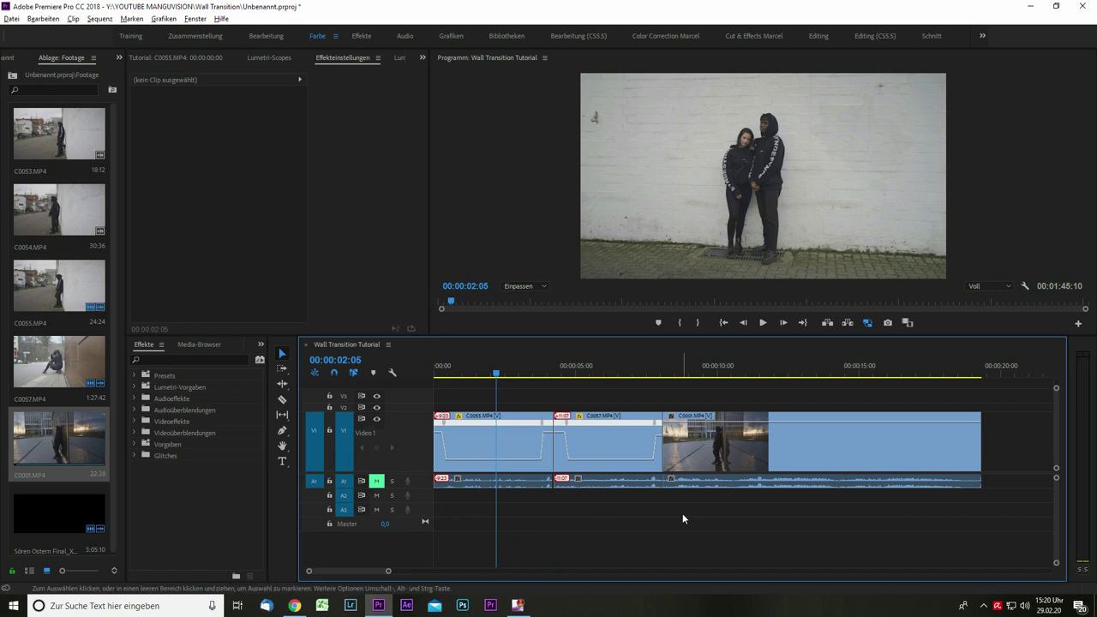
Step: Play the sequence from the start through C0055.MP4, C0057.MP4 and C0001.MP4 to check the wall transitions
drag(499, 375, 429, 386)
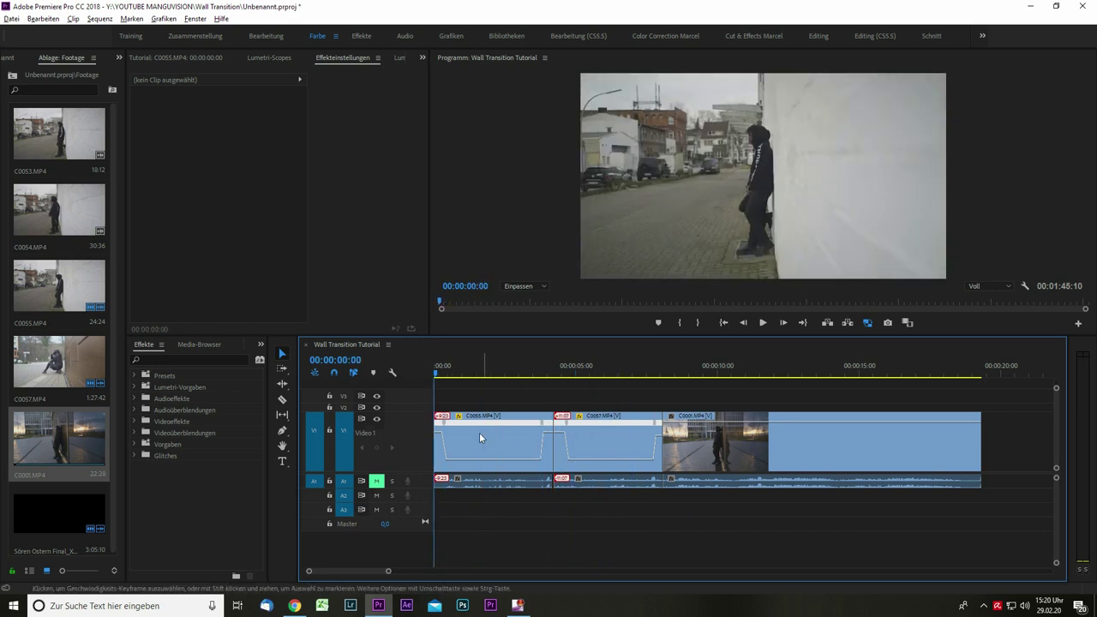
click(535, 456)
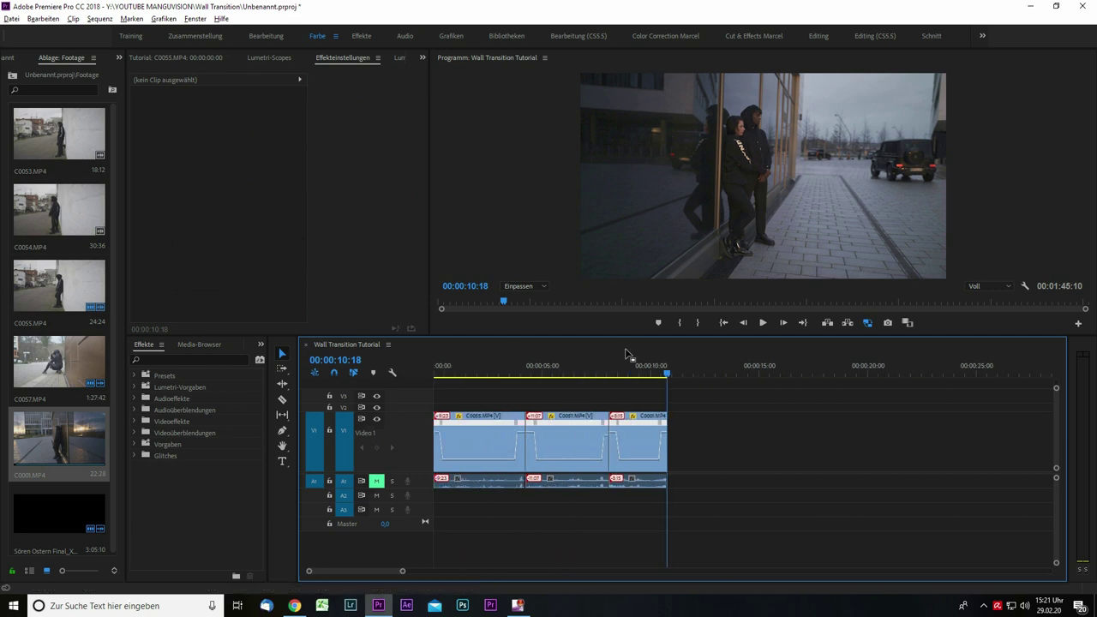
drag(625, 369, 373, 382)
key(space)
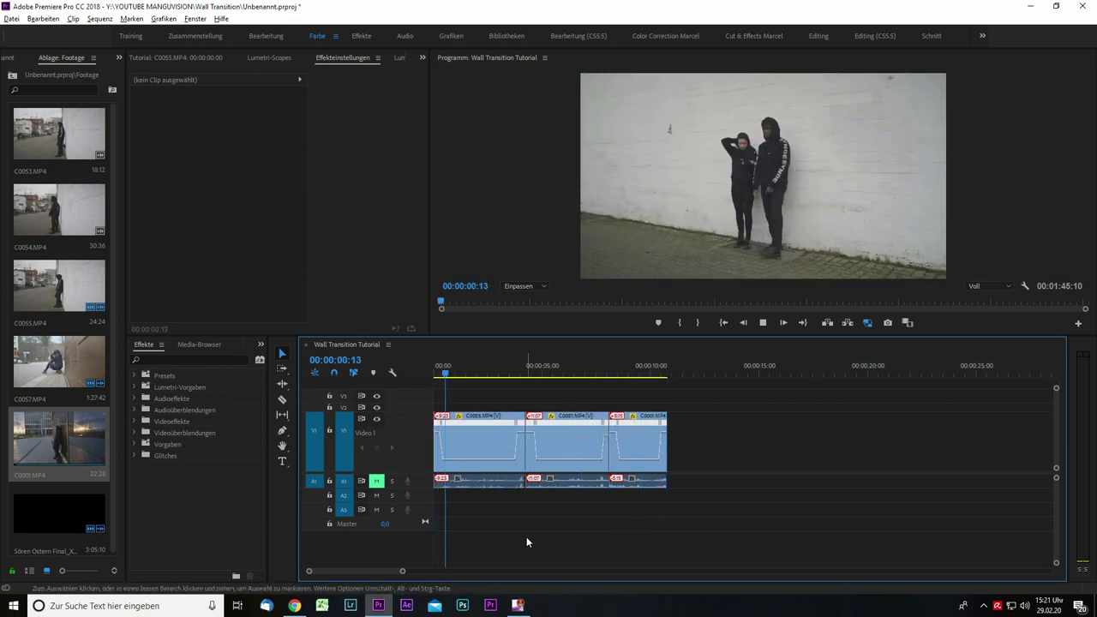
click(578, 443)
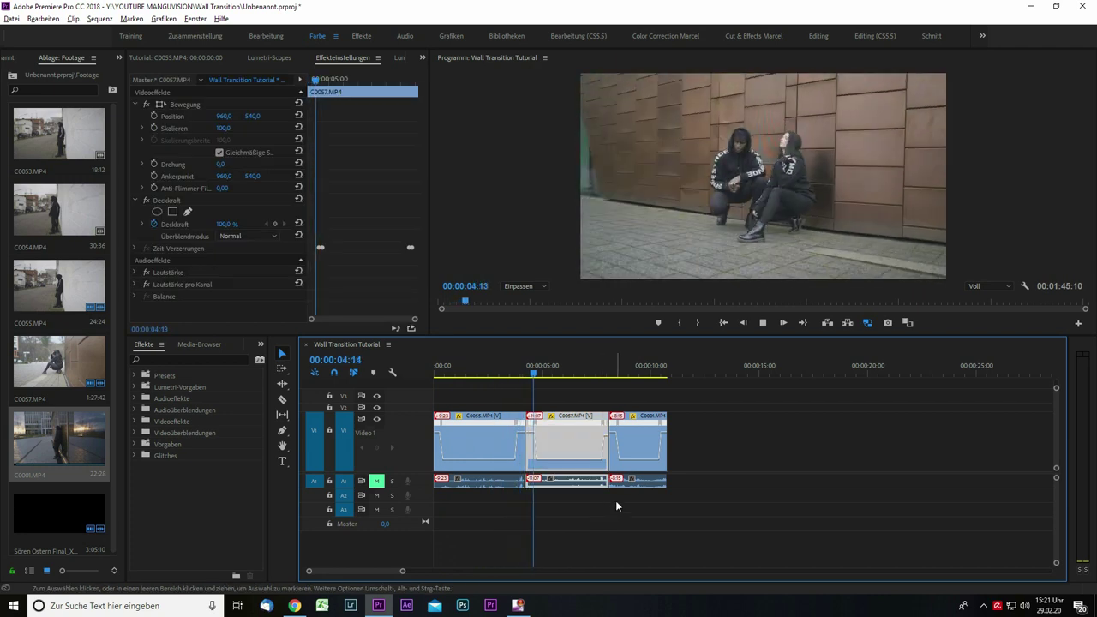
click(626, 459)
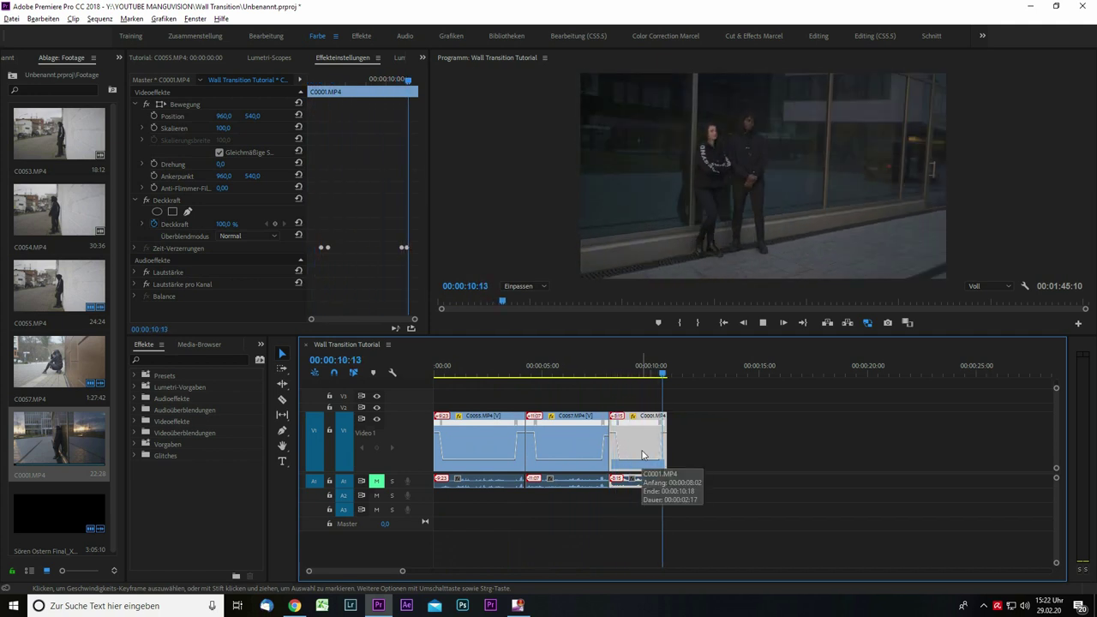
key(space)
Step: Move the finished motorcycle video with its audio closer behind the three speed-ramped clips
key(minus)
drag(1000, 443, 643, 426)
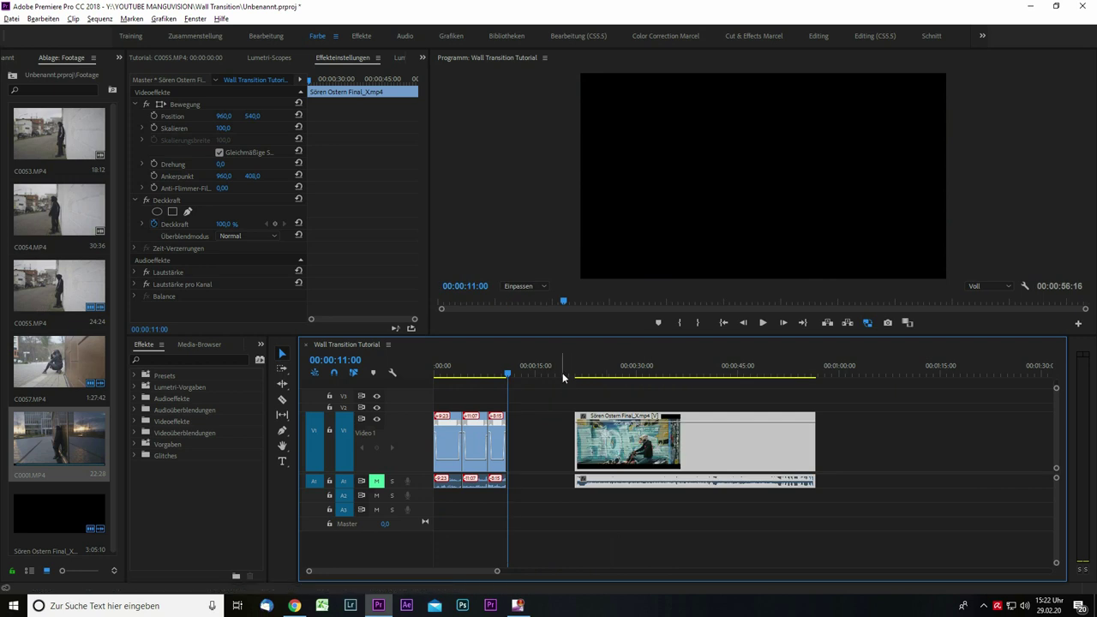
click(516, 419)
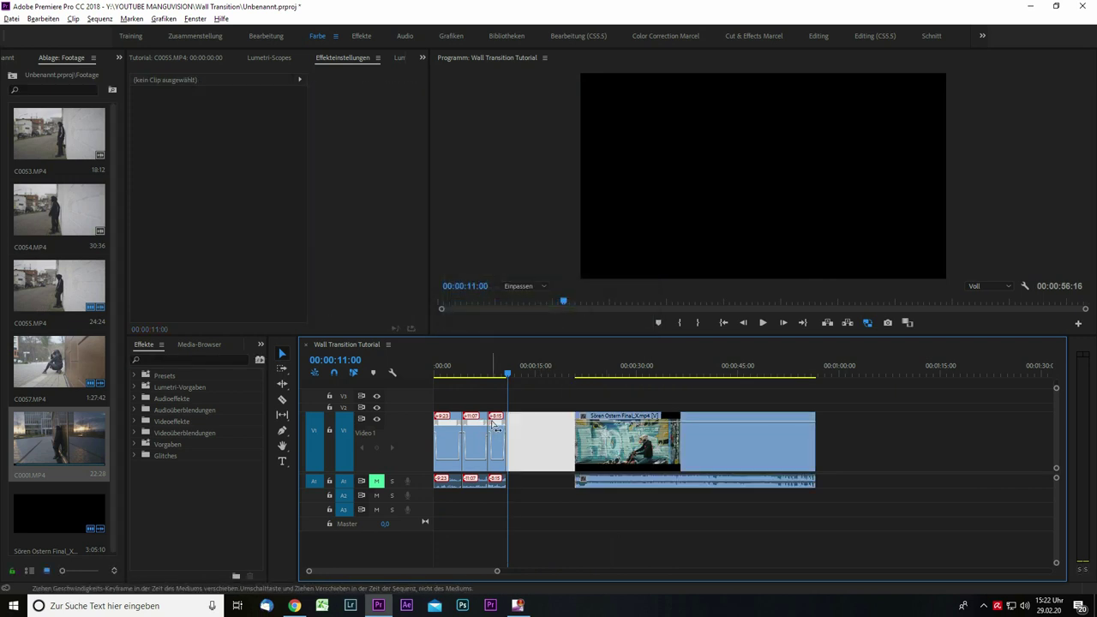
Step: Scrub through the three speed-ramped clips and the start of the motorcycle video to compare their transitions
key(equal)
scroll(523, 400, up, 1)
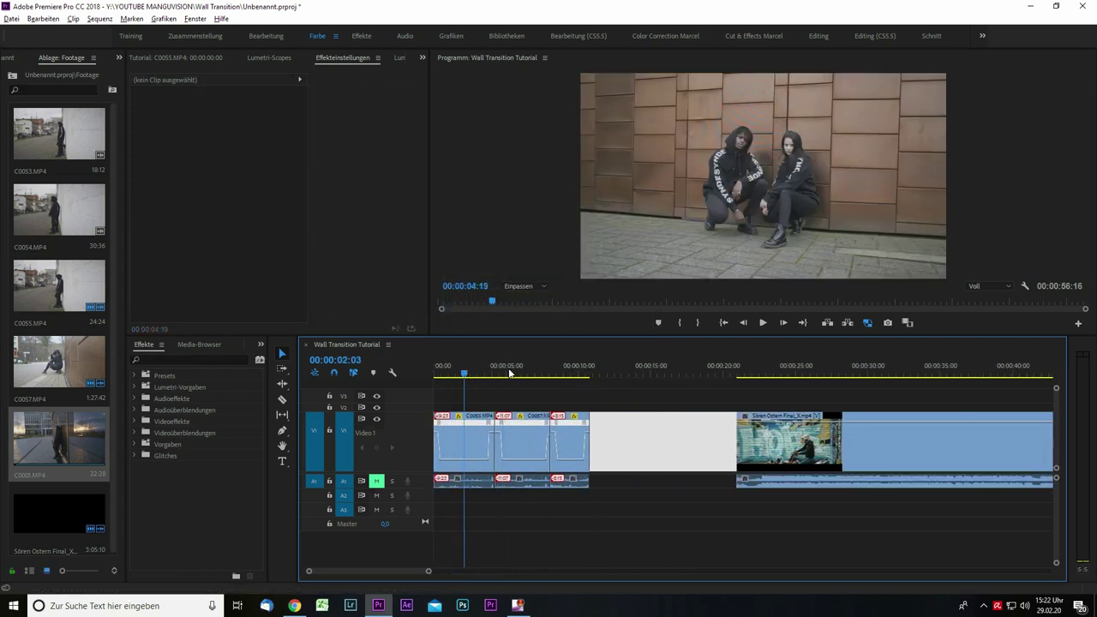
drag(557, 396, 560, 396)
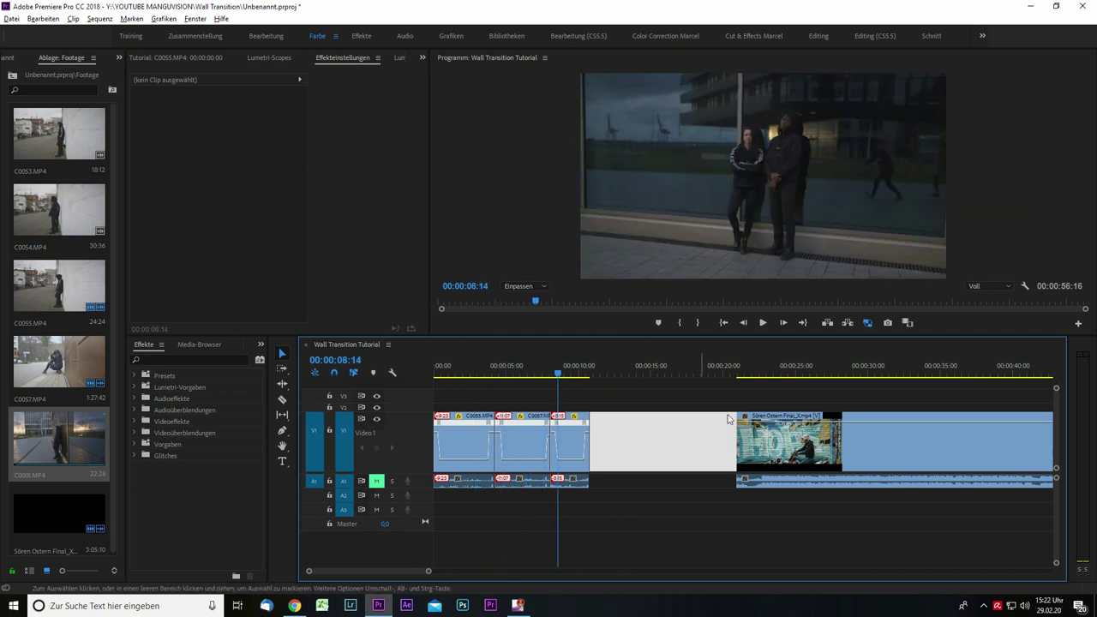
click(740, 374)
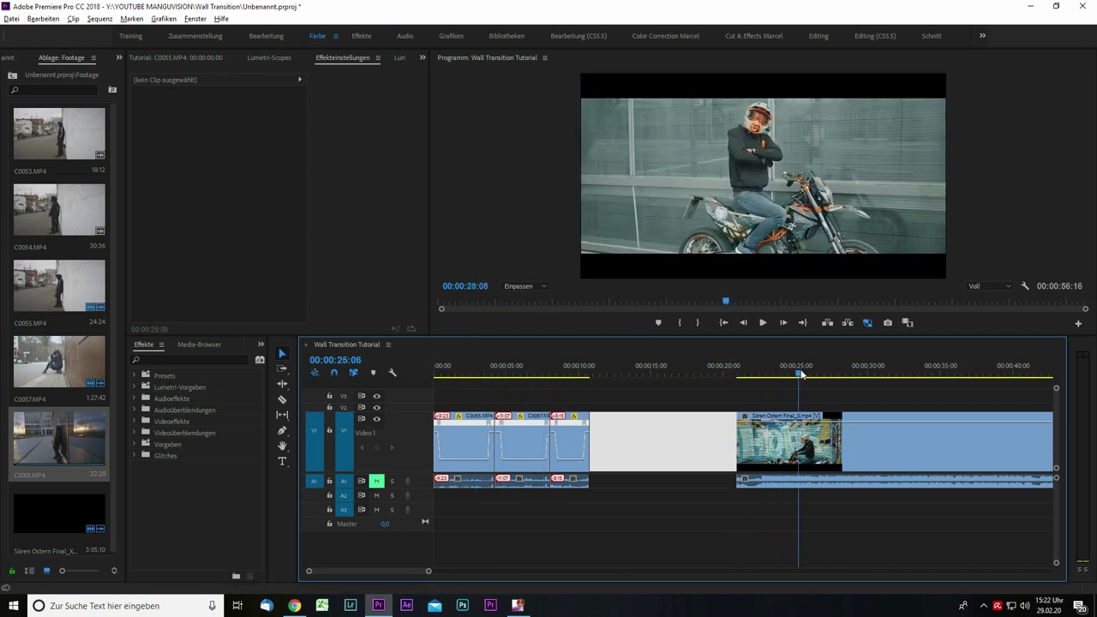
drag(845, 374, 796, 373)
key(minus)
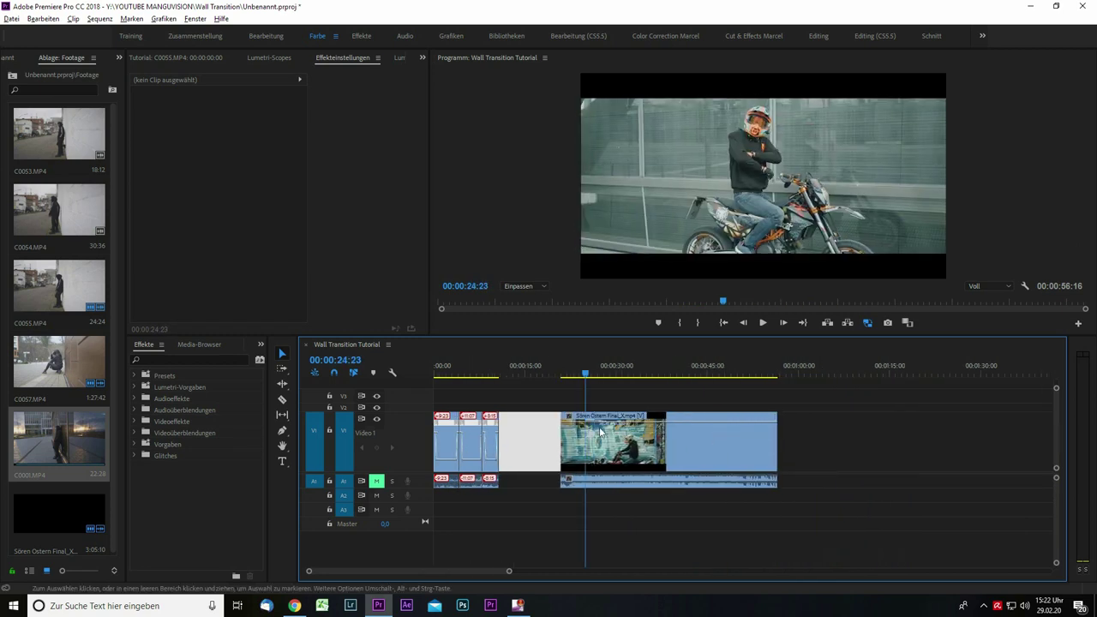
drag(600, 369, 627, 366)
Step: Examine the speed ramps and cuts of C0055.MP4, C0057.MP4 and C0001.MP4 by scrubbing and playing from the start
key(Home)
drag(458, 355, 471, 386)
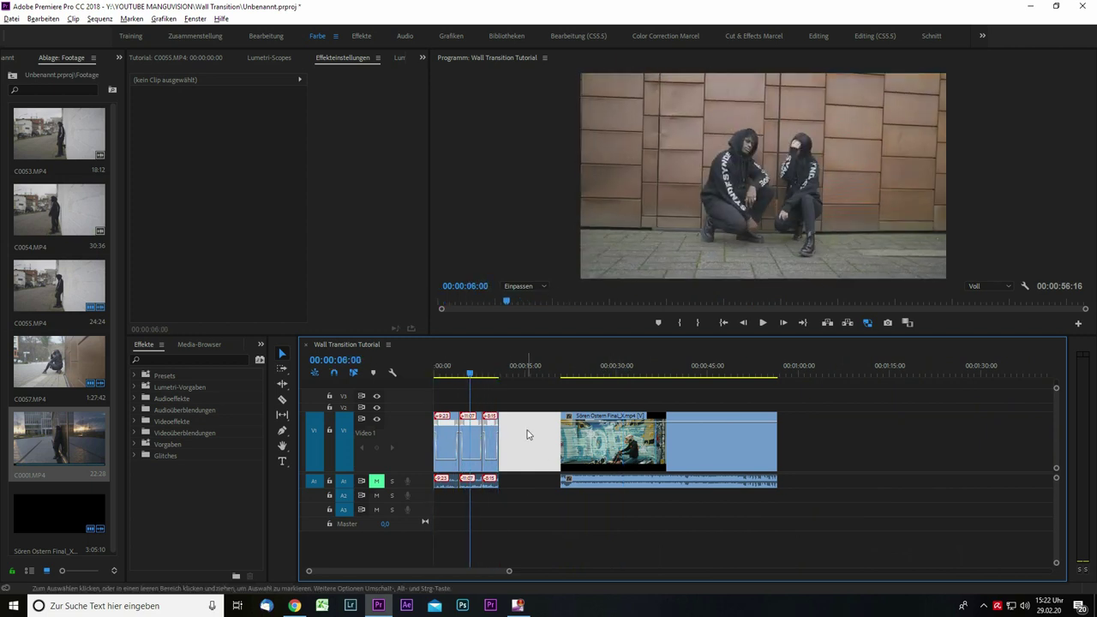
scroll(527, 435, up, 6)
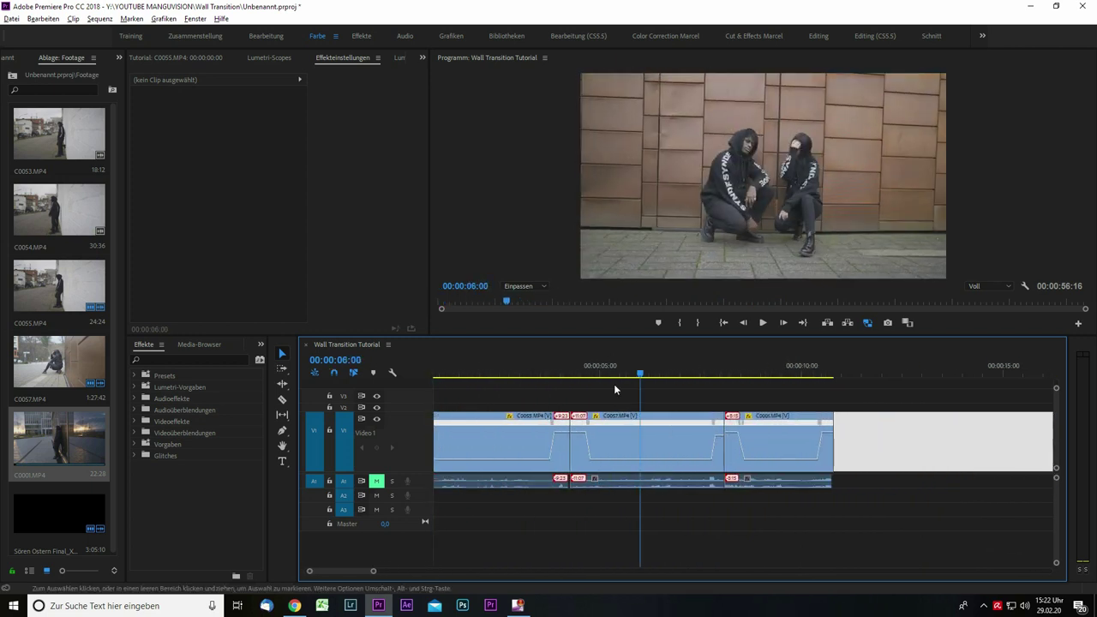
drag(558, 370, 592, 365)
scroll(584, 391, down, 3)
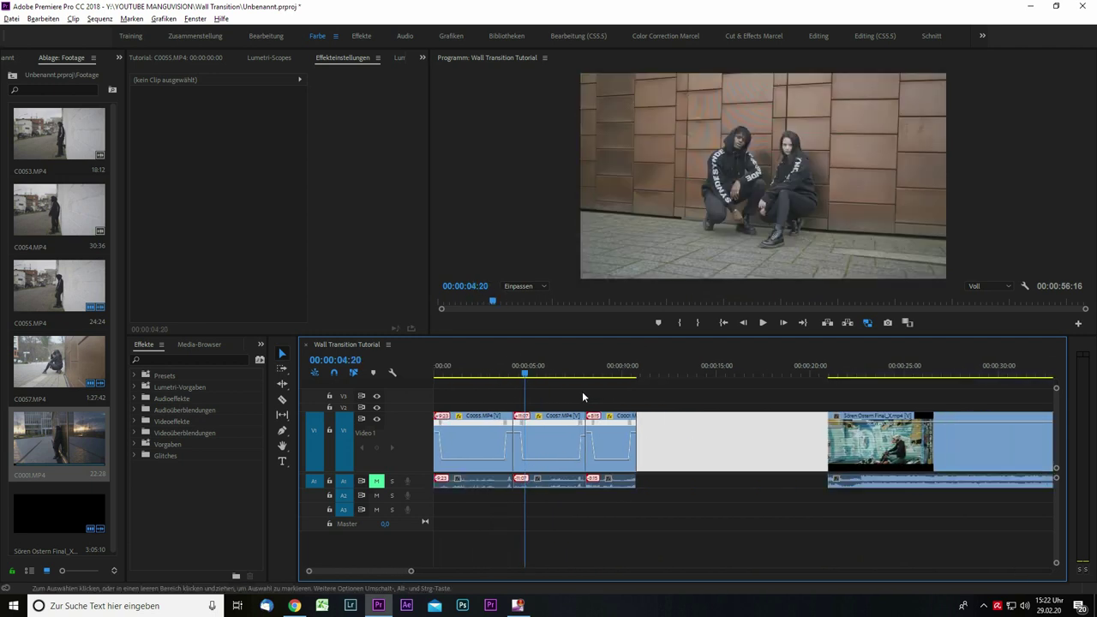
drag(520, 364, 632, 375)
key(space)
key(space)
scroll(456, 426, up, 5)
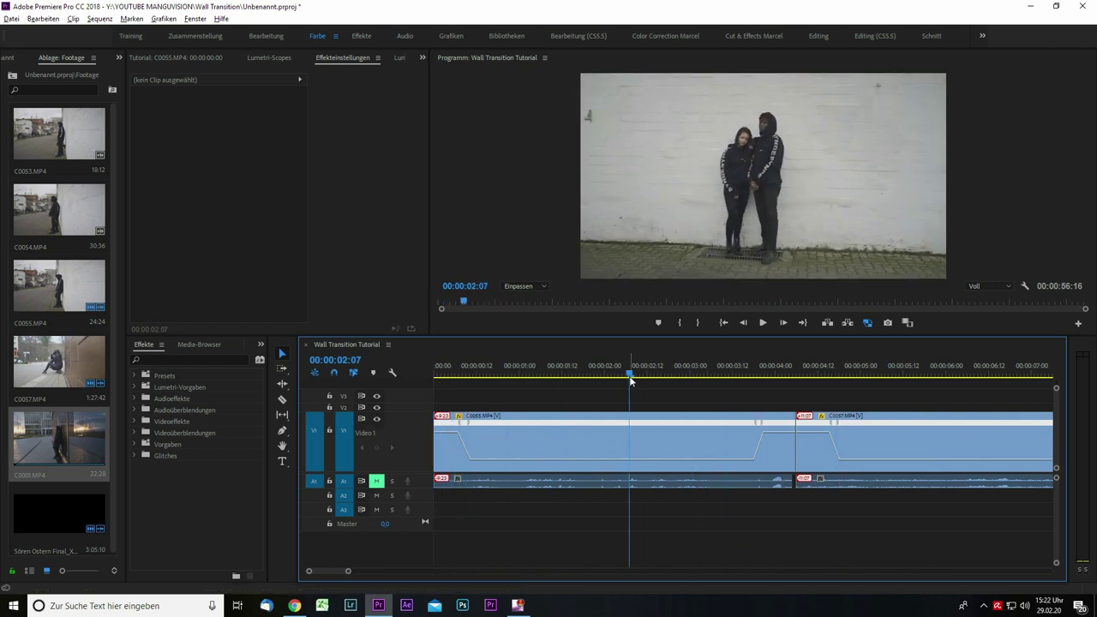
scroll(493, 390, down, 5)
click(470, 377)
scroll(490, 410, down, 2)
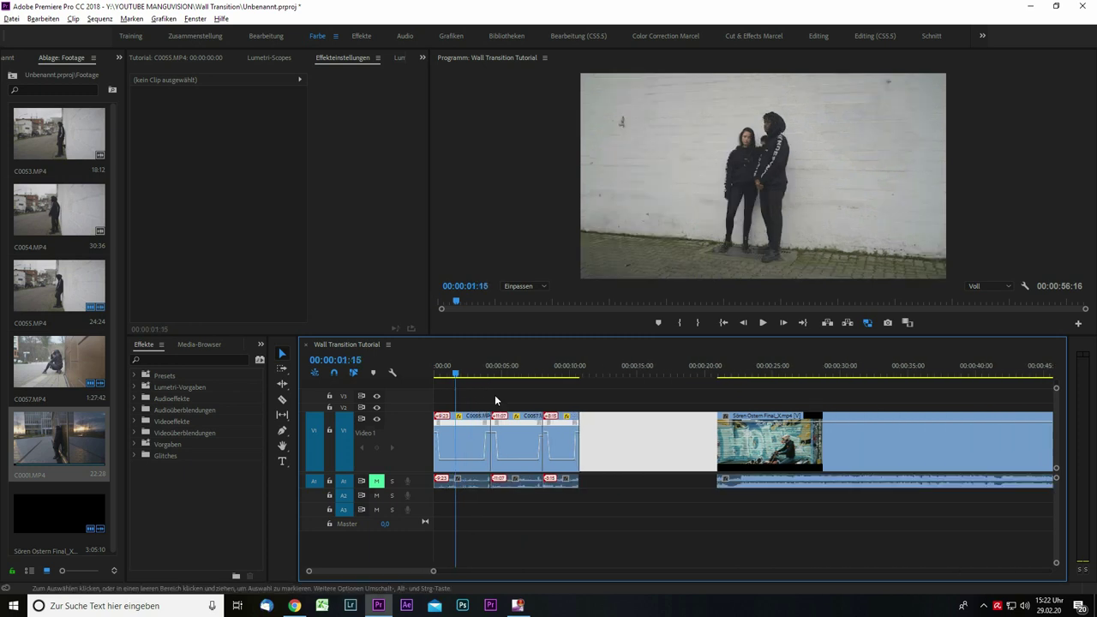
Step: Nest C0055.MP4 into a sequence named stab
click(469, 429)
right_click(469, 424)
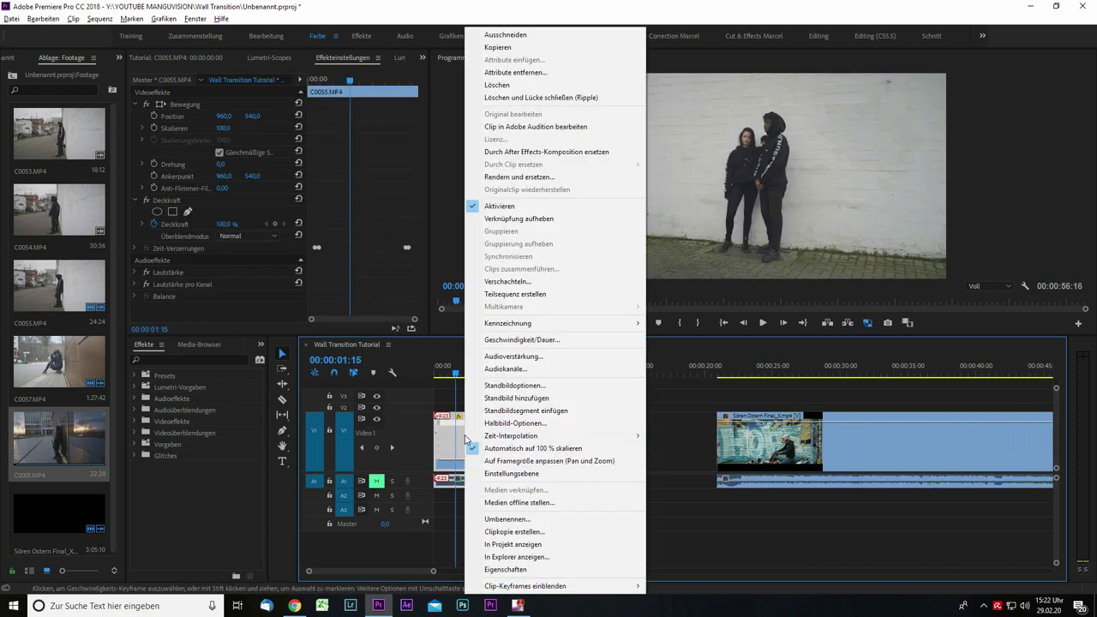
click(546, 282)
text(sta)
key(Return)
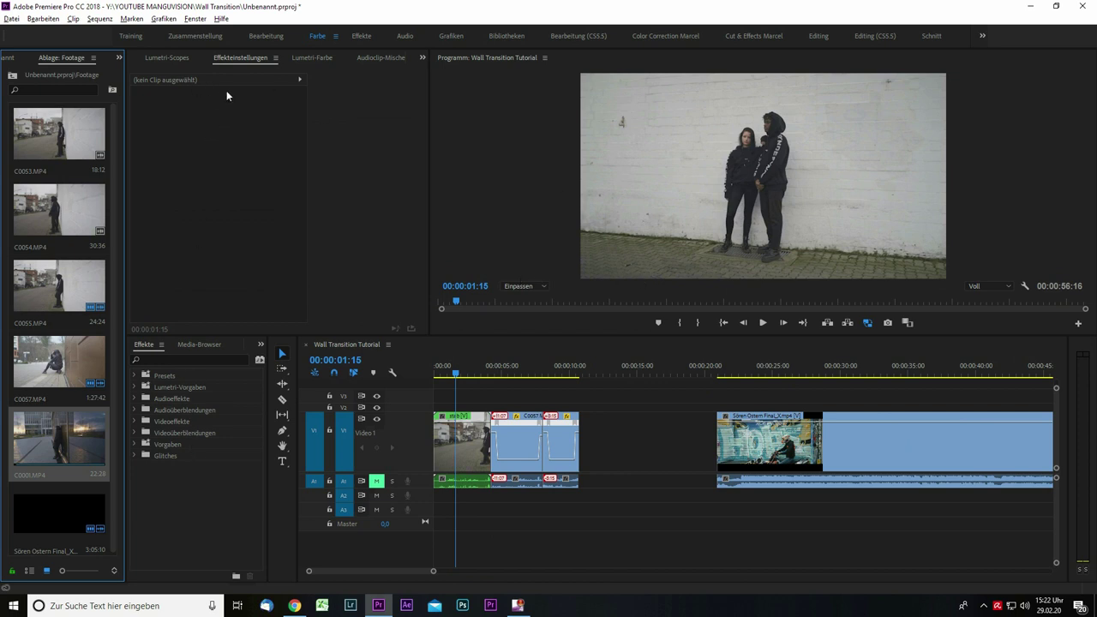
Step: Apply the Verkrümmungsstabilisierung effect to the nested stab clip and scrub through the stabilized footage
click(165, 358)
text(stab)
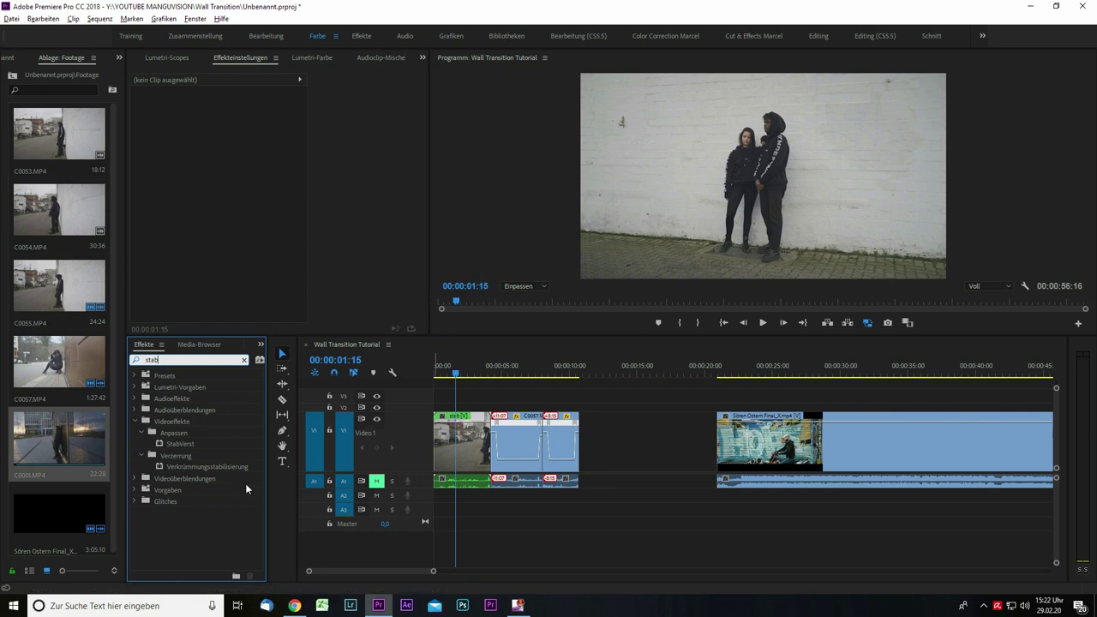
click(199, 467)
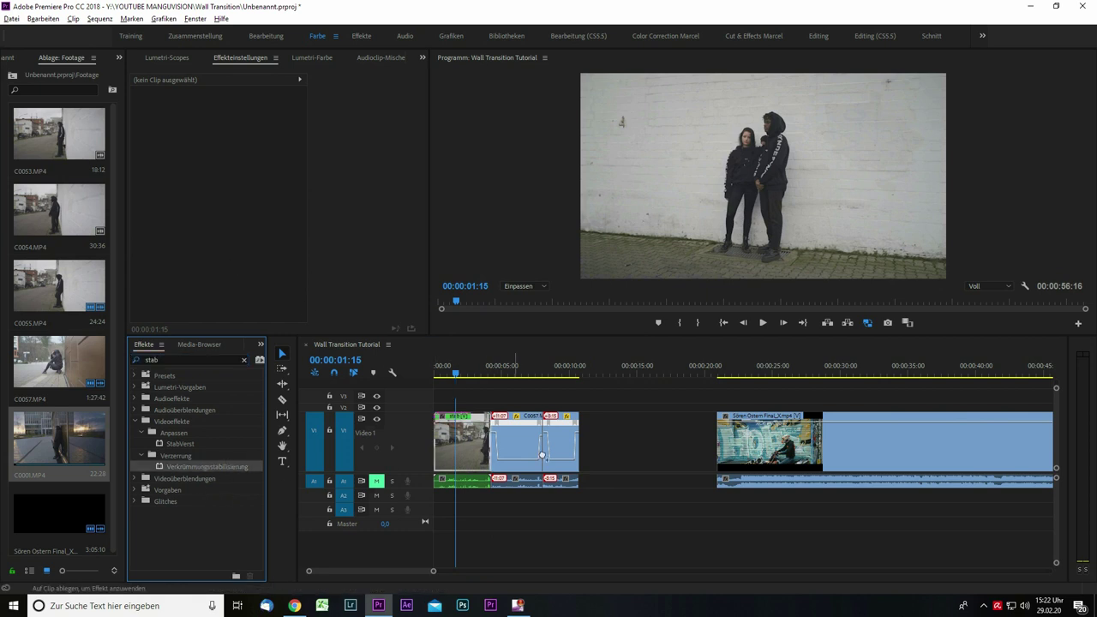
drag(473, 454, 459, 467)
scroll(477, 433, up, 3)
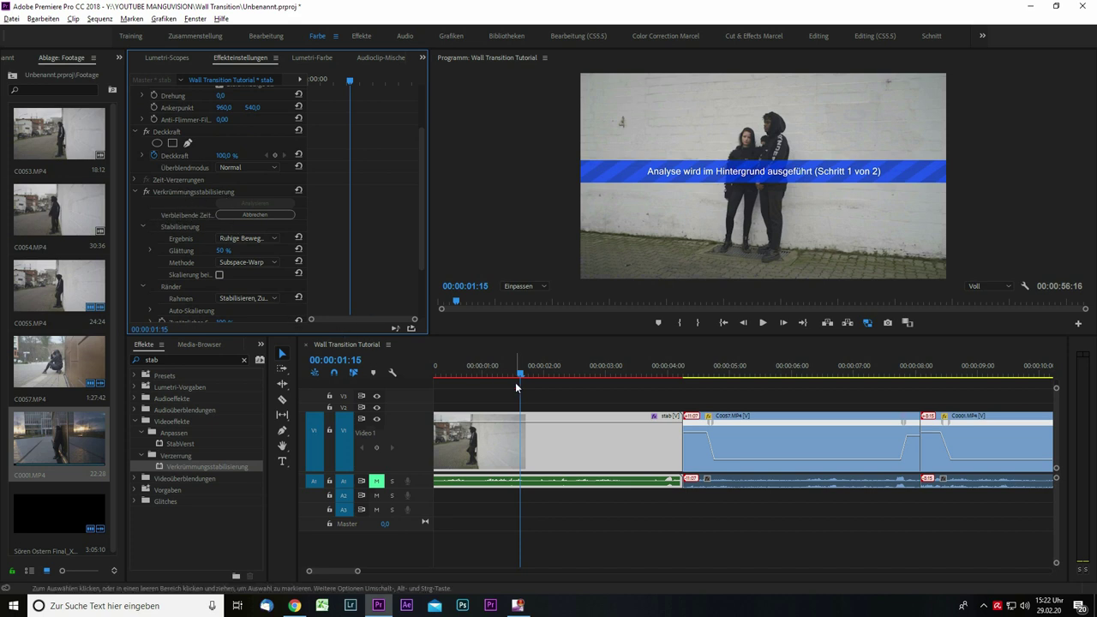
scroll(516, 383, up, 1)
key(minus)
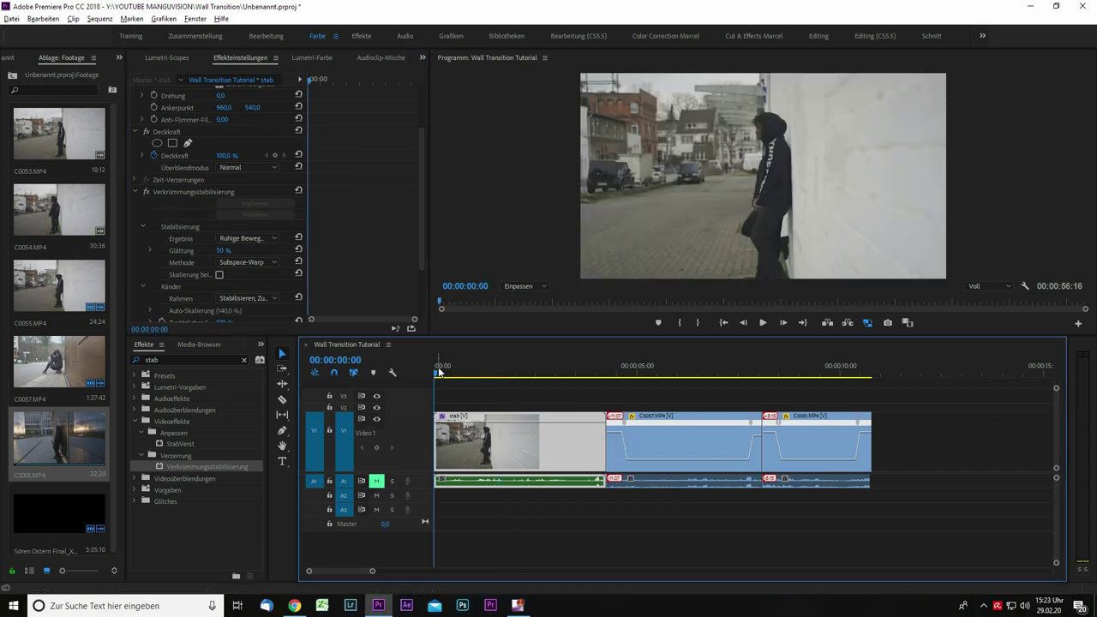
drag(439, 371, 594, 373)
drag(448, 393, 581, 428)
Step: Nest C0057.MP4 into its own sequence
right_click(675, 434)
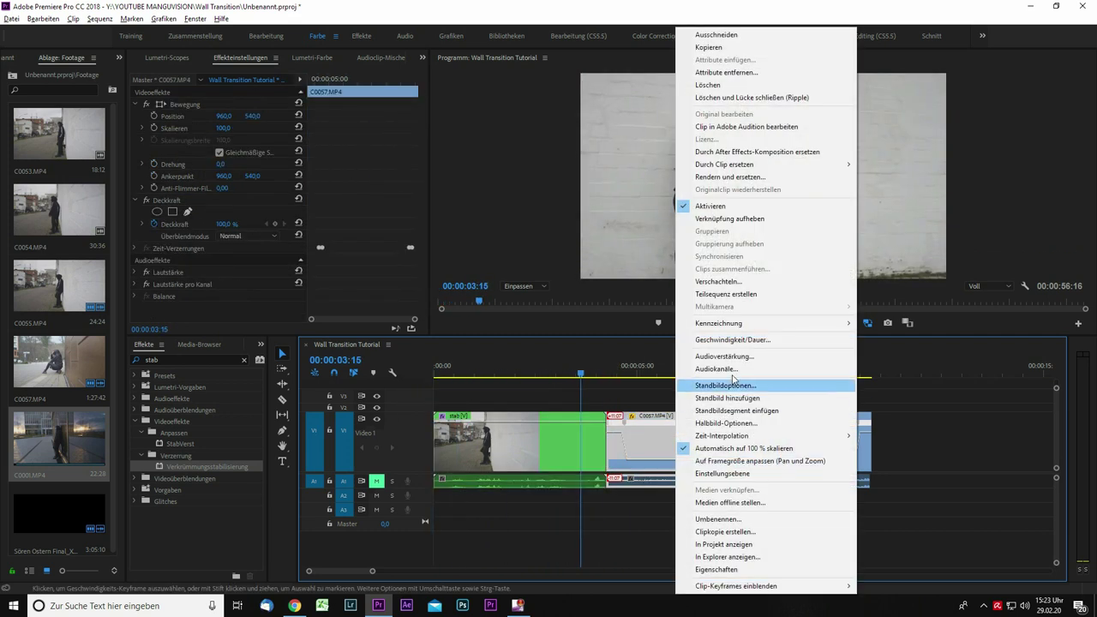
click(718, 281)
key(Return)
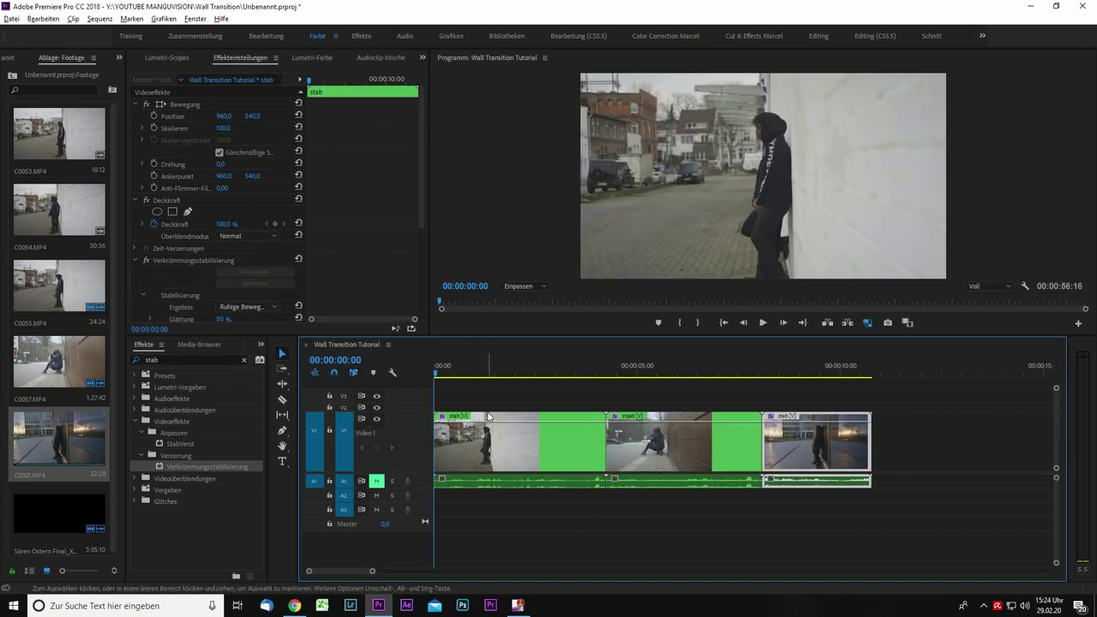
Step: Play the three nested, stabilized clips from the start of the sequence to the end of the last one
key(minus)
key(equal)
key(equal)
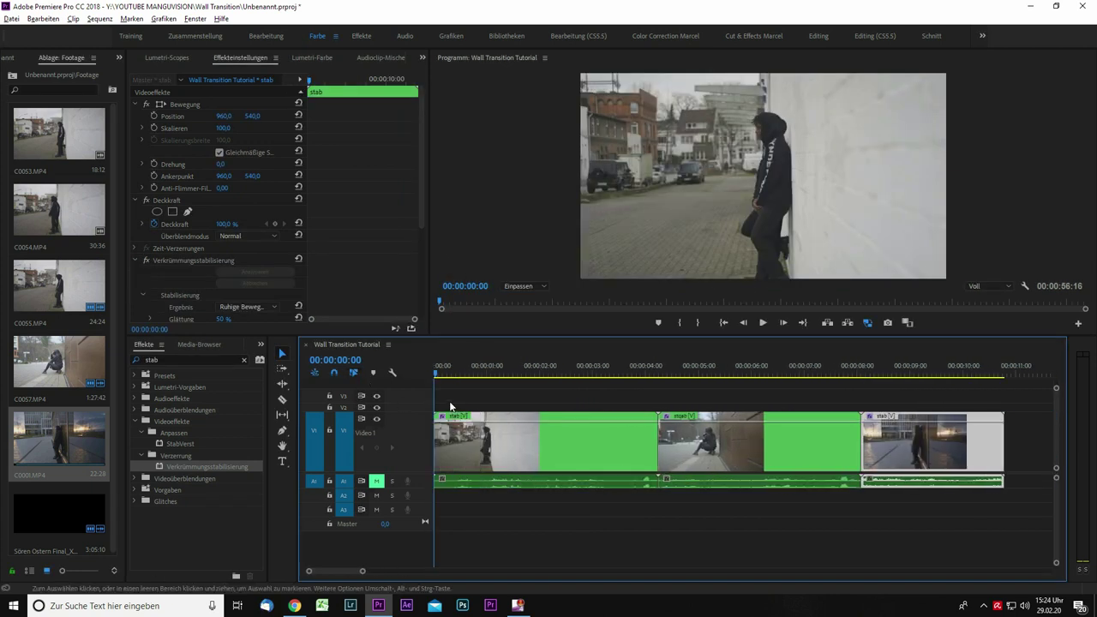
key(space)
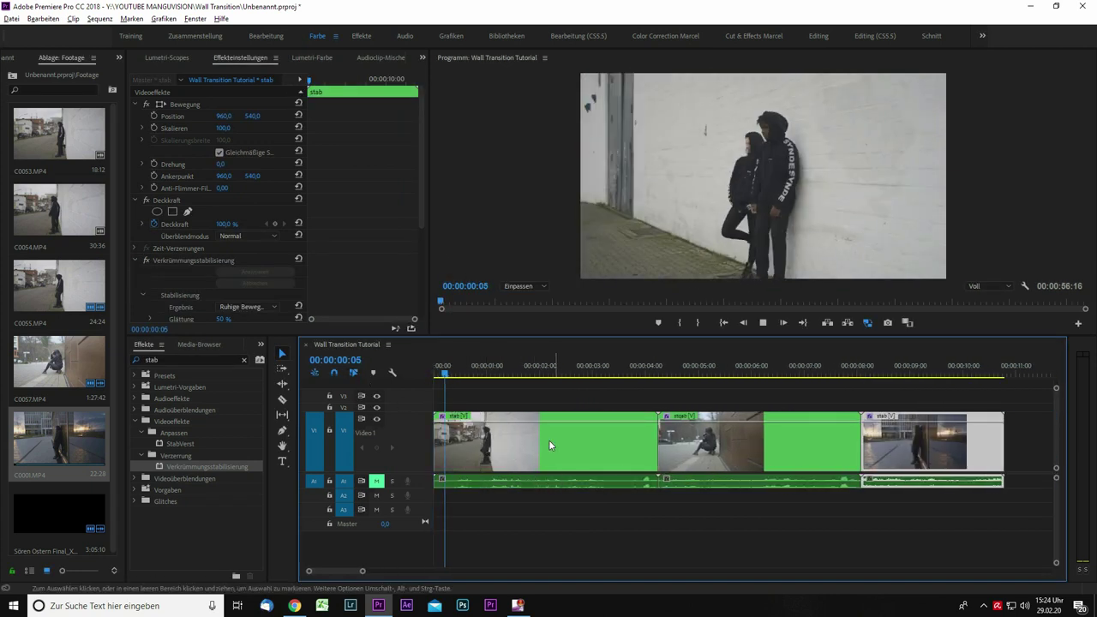
click(435, 373)
key(space)
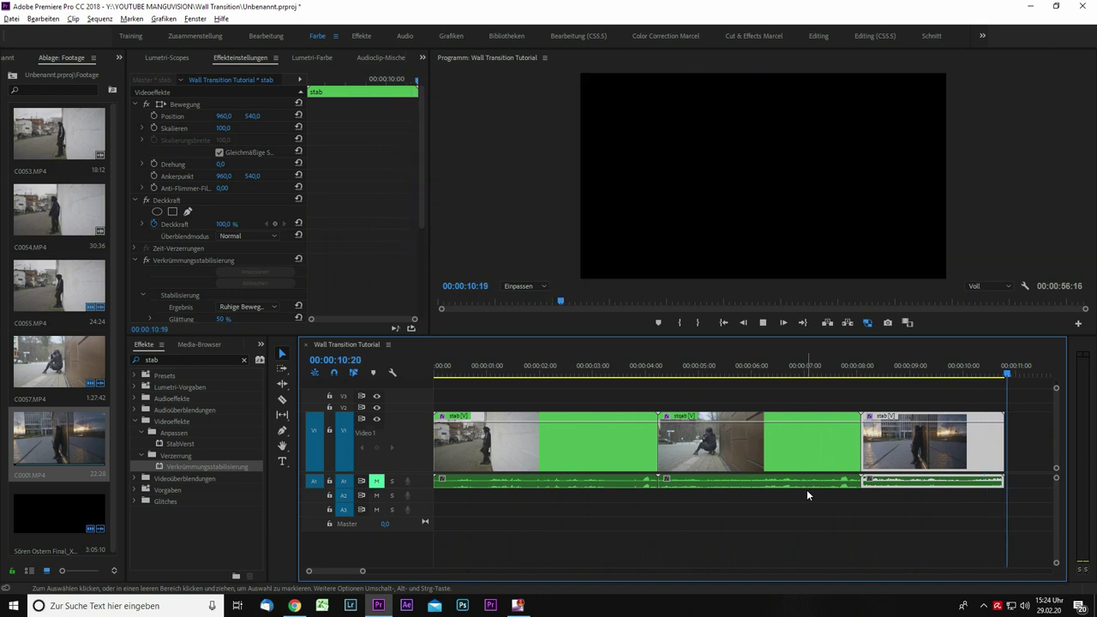
key(space)
Step: Place the motorcycle video with its audio shortly behind the nested clips, starting at 00:00:12:03
scroll(645, 449, down, 2)
drag(855, 451, 690, 455)
mouse_move(631, 375)
mouse_down()
mouse_move(647, 375)
mouse_move(631, 375)
mouse_up()
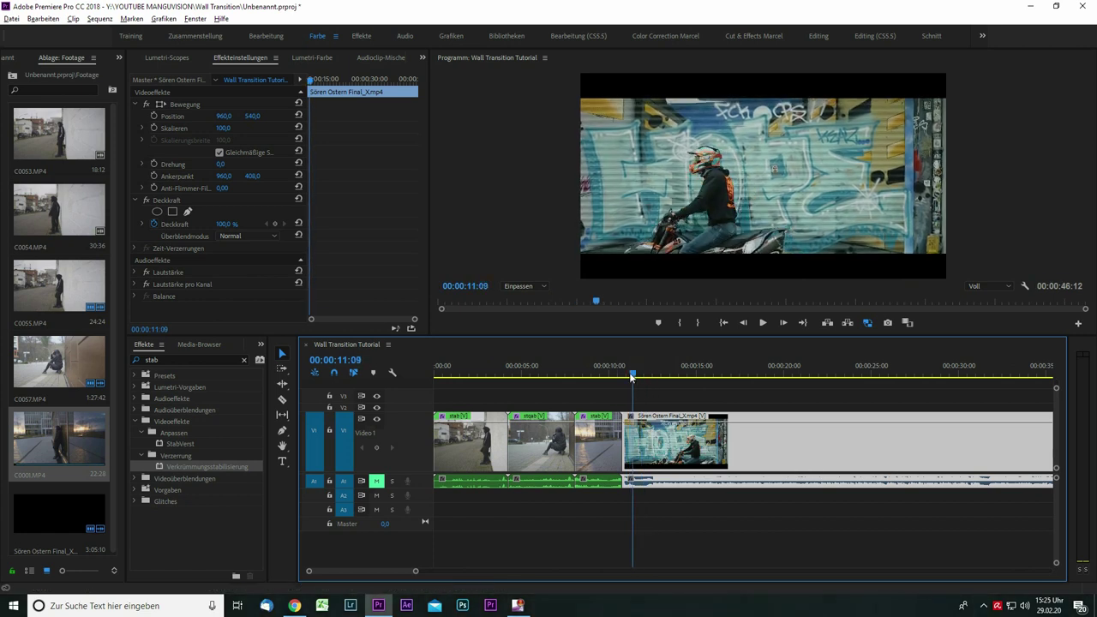
drag(683, 465, 705, 465)
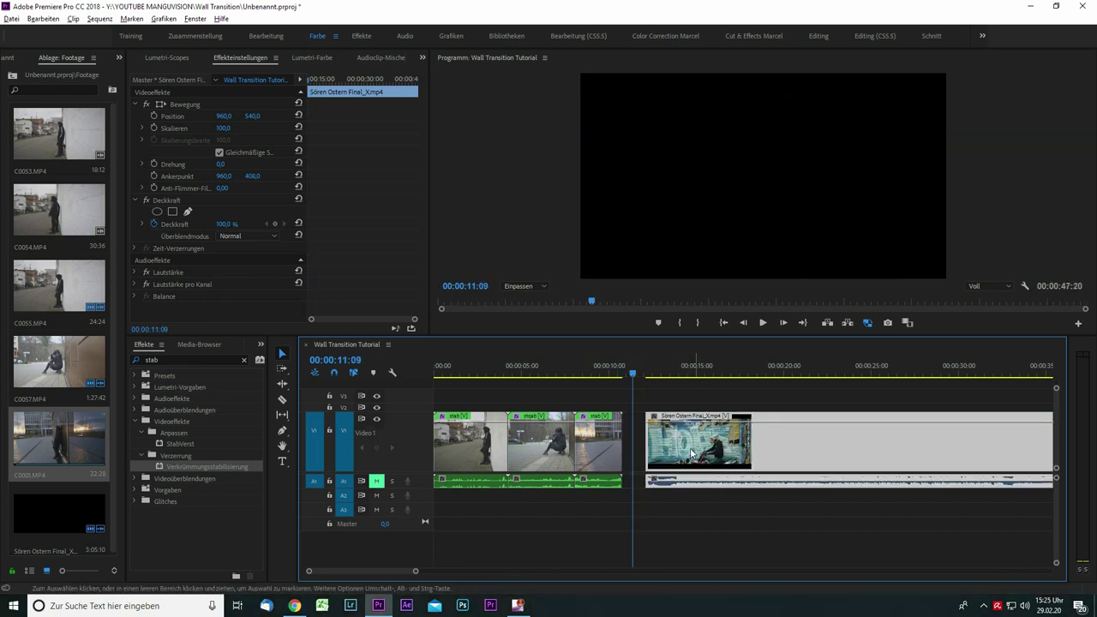
Step: Play the motorcycle video from its beginning through to near its end to examine its wall transitions
mouse_move(636, 377)
mouse_down()
mouse_move(694, 377)
mouse_move(648, 376)
mouse_up()
key(space)
click(646, 365)
key(space)
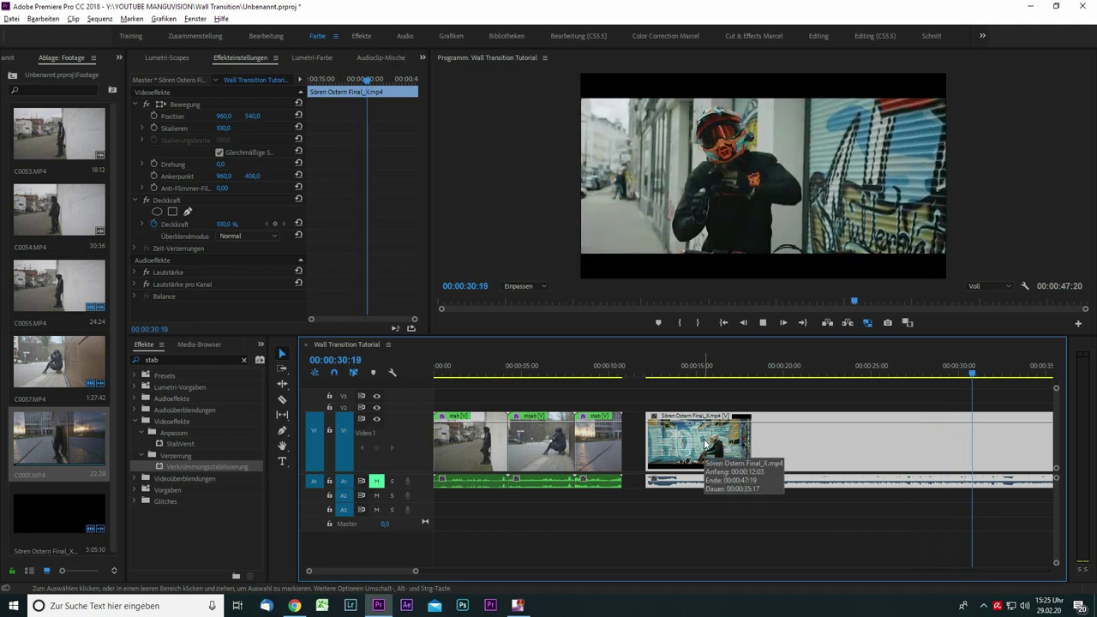
key(space)
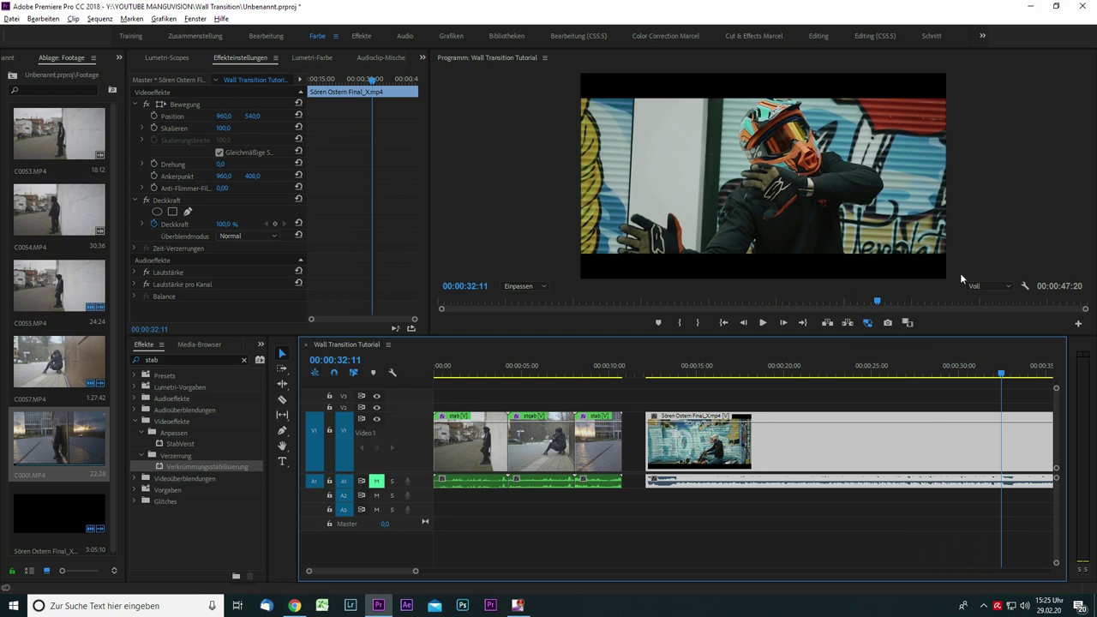
scroll(886, 458, down, 3)
key(space)
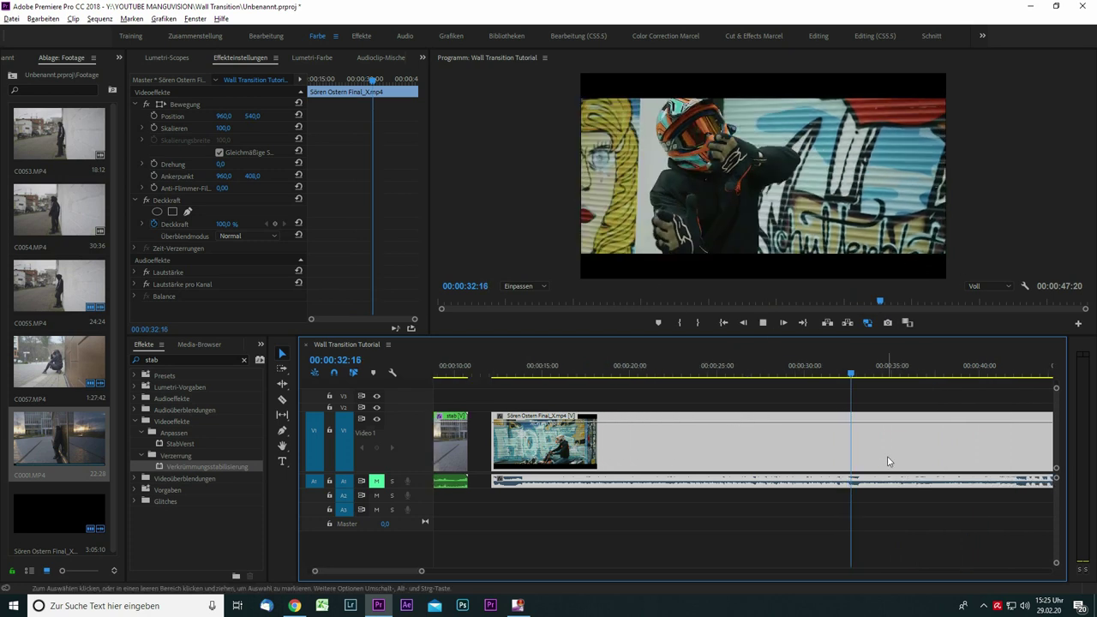
scroll(889, 461, down, 3)
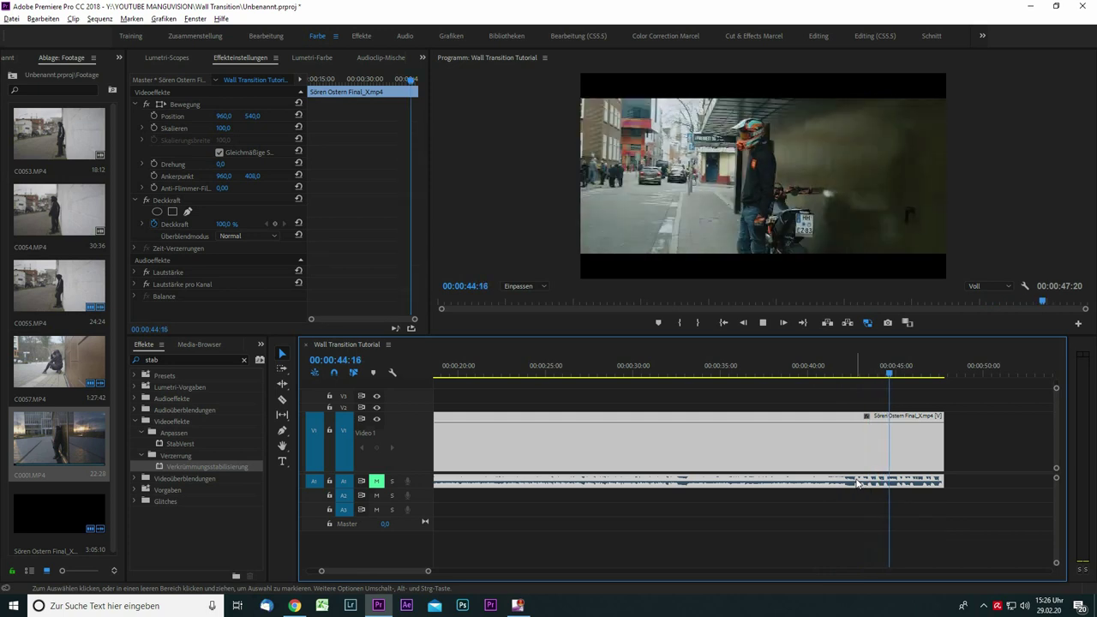
key(space)
Step: Fit the whole sequence in the timeline and scrub through the opening of the motorcycle video
scroll(791, 421, down, 3)
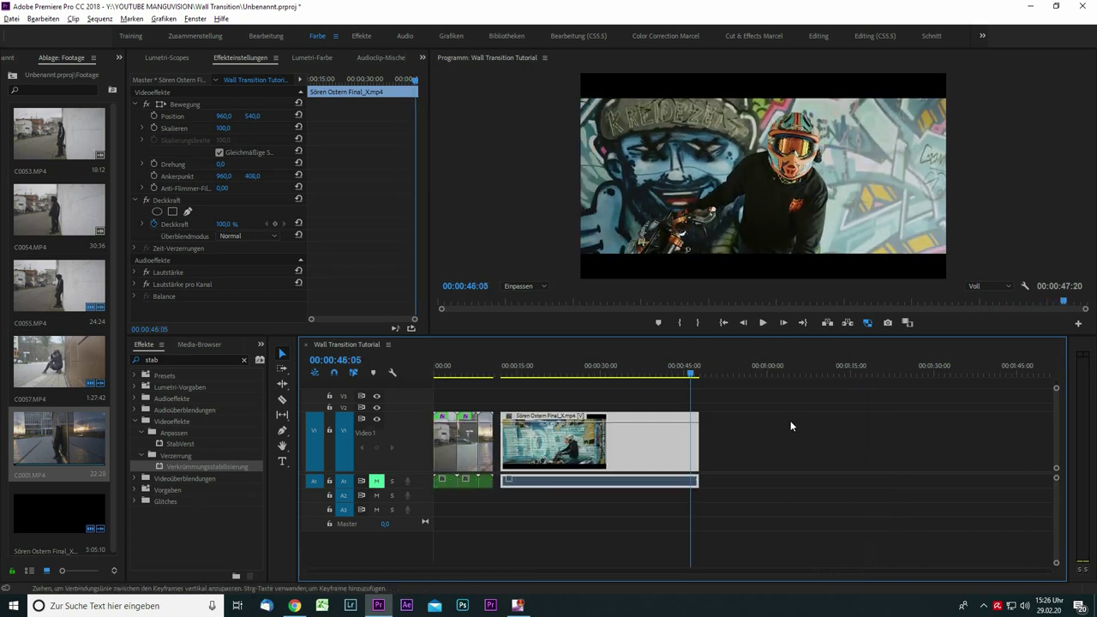
key(backslash)
click(658, 372)
drag(580, 362, 590, 363)
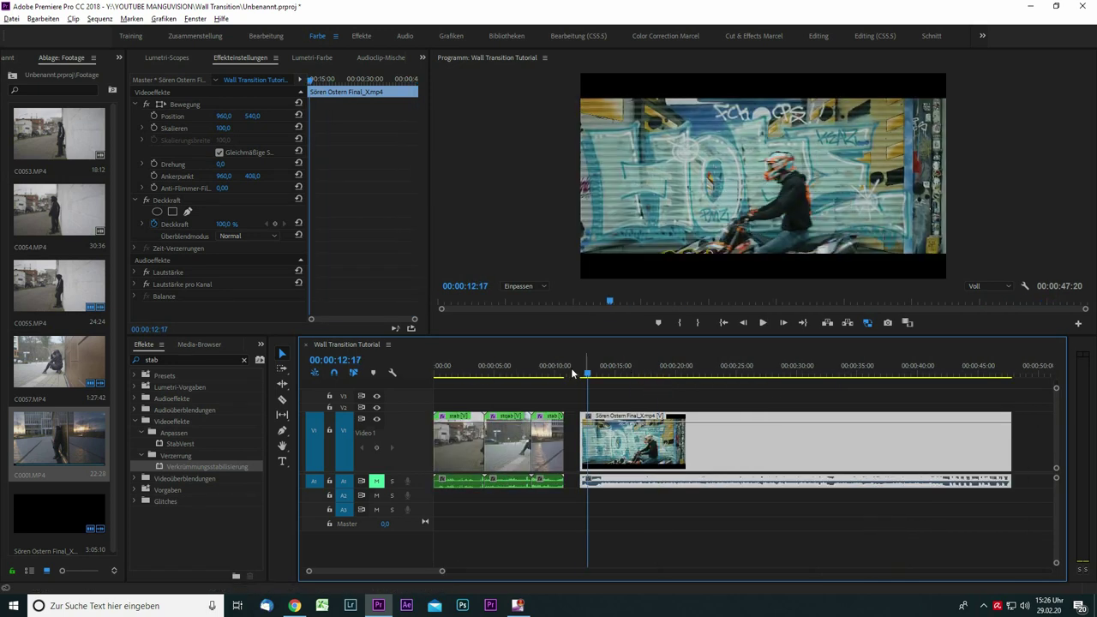
Step: Scrub the opening of the motorcycle video to about 00:00:17:06 to examine its wall shots
drag(457, 401, 568, 444)
click(587, 374)
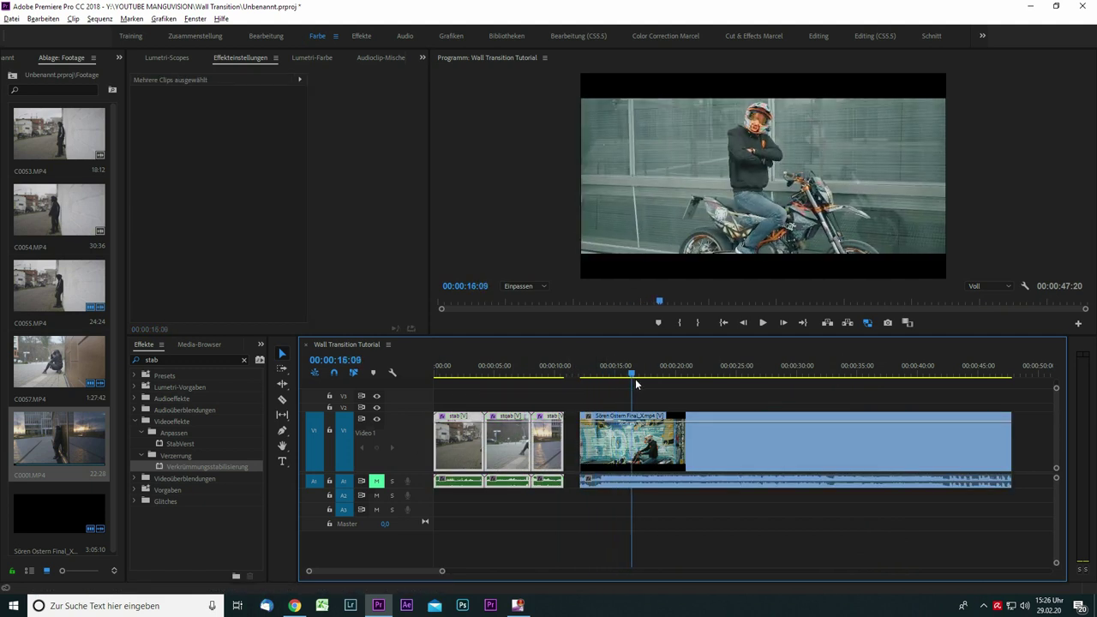
drag(654, 381, 644, 382)
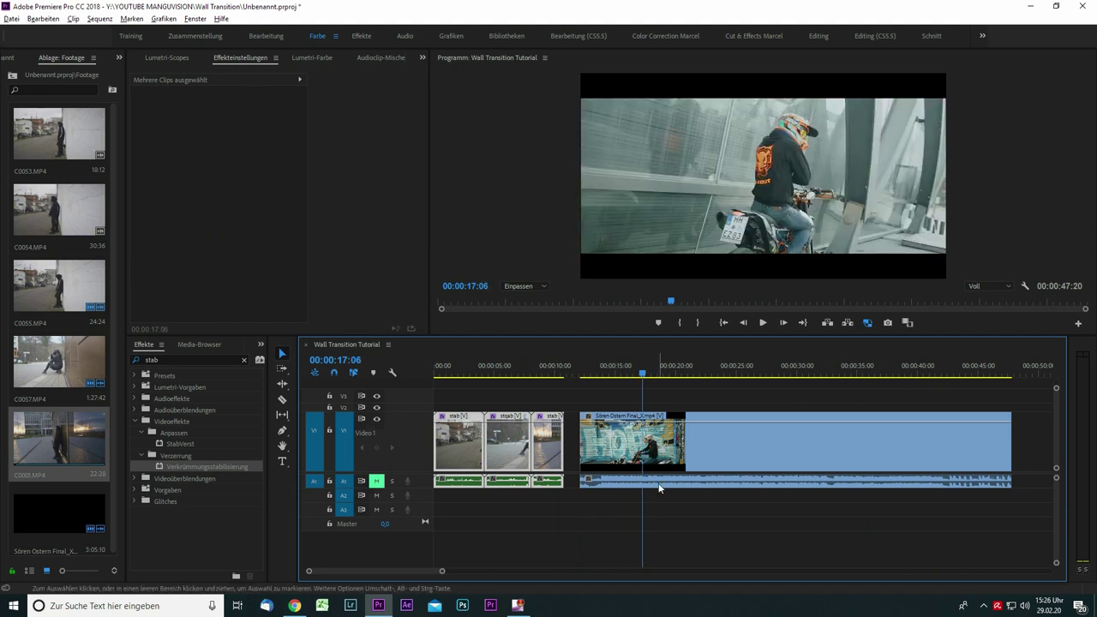
Step: Move the motorcycle video's audio to track A2 and play the video from 00:00:12:01
mouse_move(659, 488)
mouse_down()
mouse_move(659, 511)
mouse_move(662, 495)
mouse_up()
drag(571, 376, 580, 376)
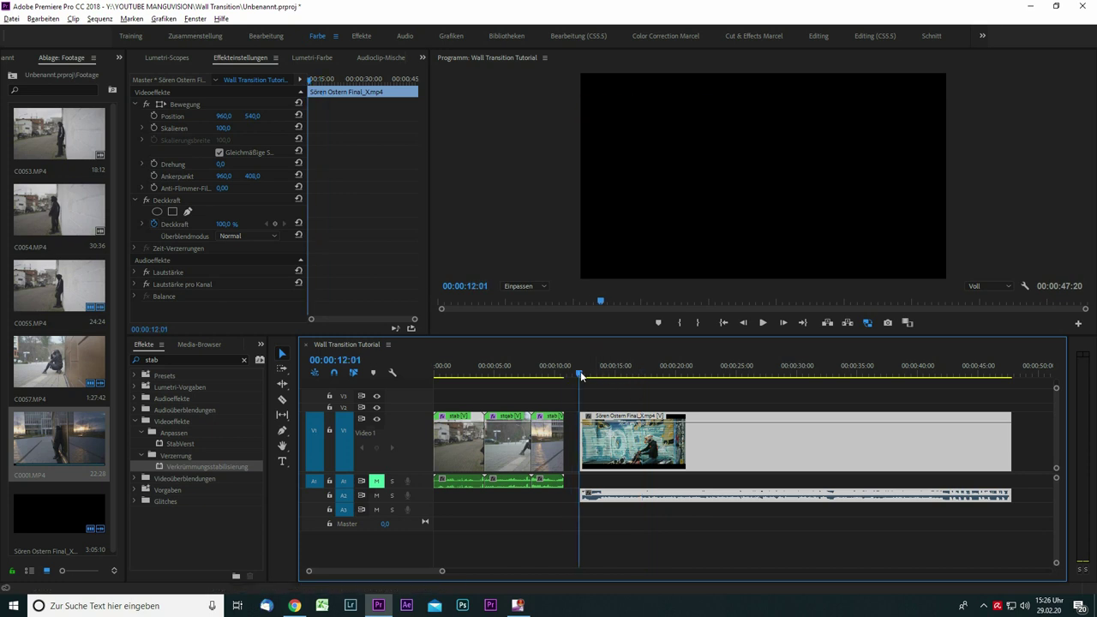
key(space)
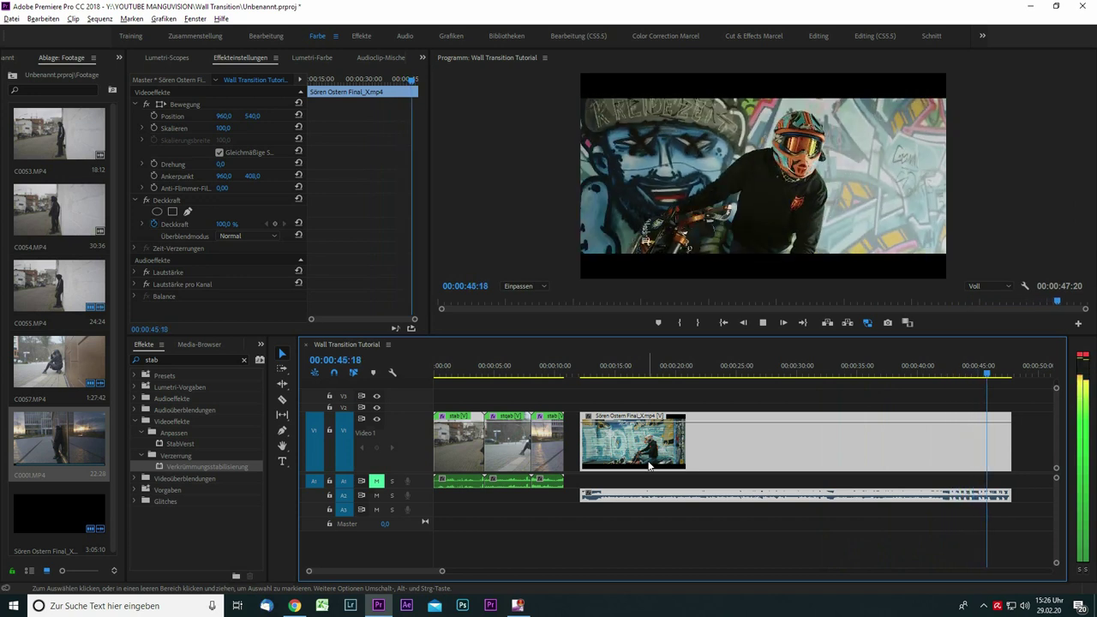
Step: Split the motorcycle video at about 00:00:17:10 and select its second part
drag(956, 370, 743, 369)
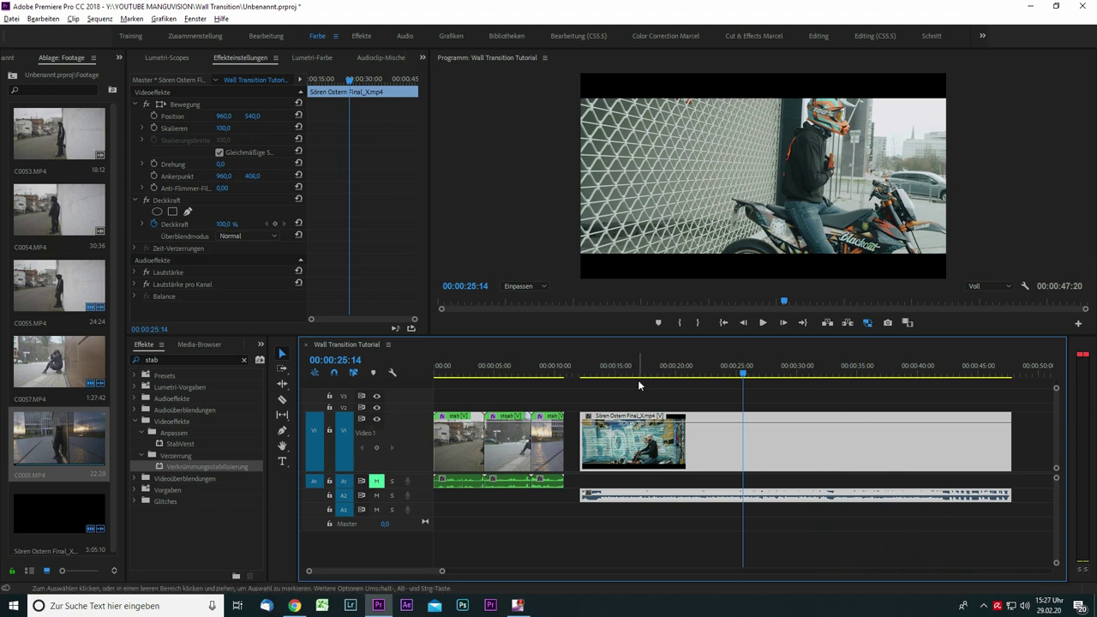
click(600, 370)
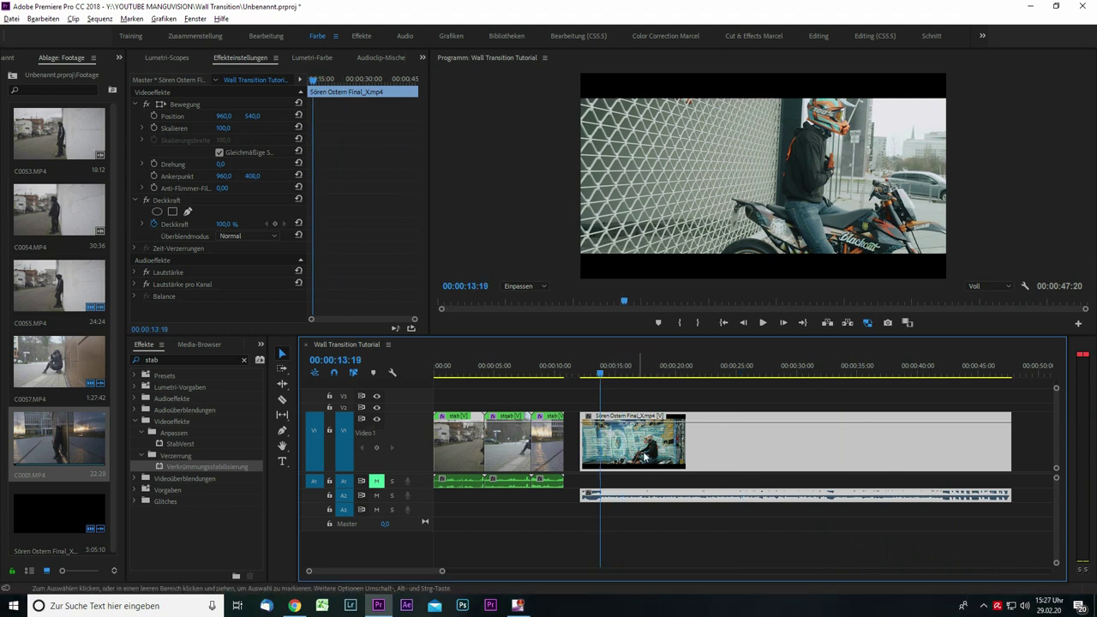
scroll(613, 458, up, 3)
drag(590, 379, 690, 380)
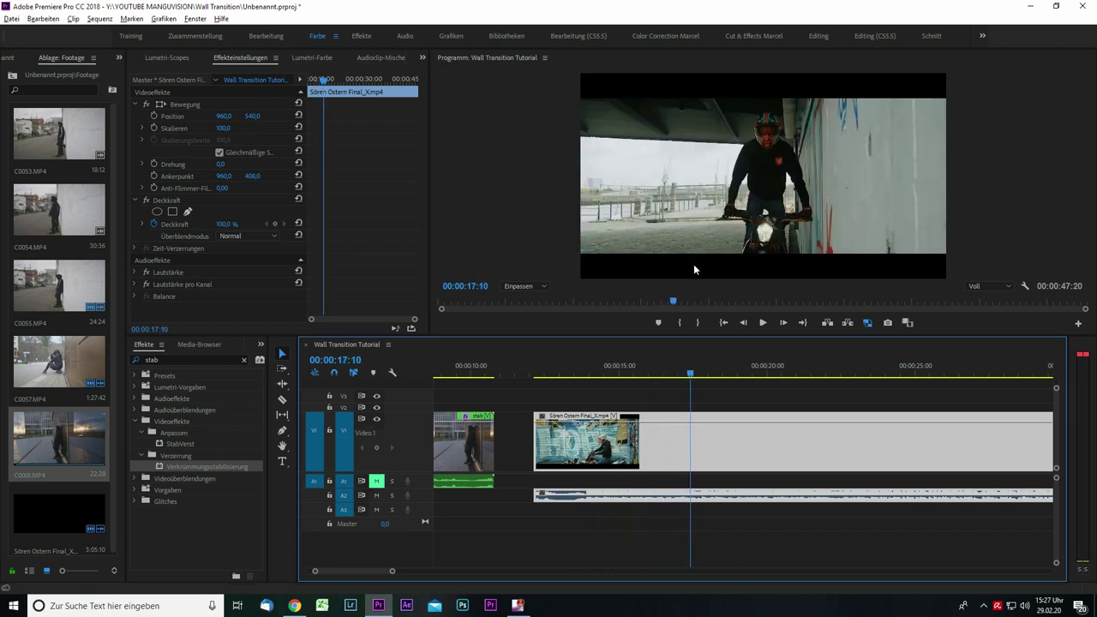
key(c)
click(690, 424)
key(v)
click(720, 449)
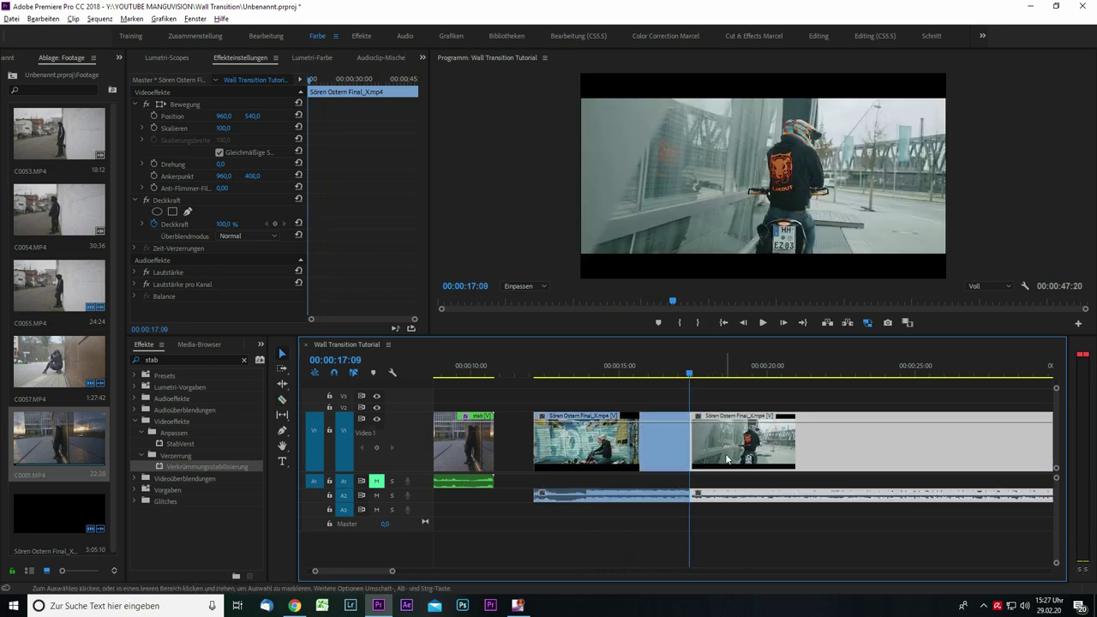
Step: Shift the second motorcycle part later, insert the first nested clip after the first part, and close the remaining gap behind it
key(minus)
key(minus)
scroll(630, 454, down, 1)
scroll(623, 455, up, 1)
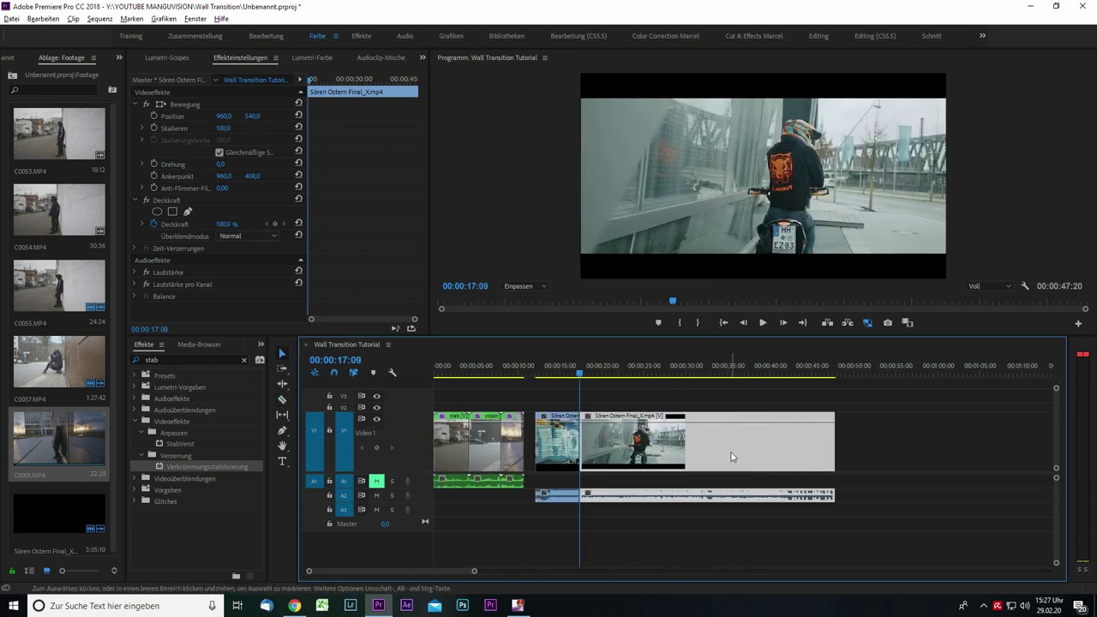
drag(751, 457, 821, 457)
drag(464, 456, 615, 460)
drag(725, 457, 684, 453)
Step: Play the cut from the first motorcycle part into the inserted nested clip, stopping at 00:00:19:09
key(plus)
key(plus)
drag(616, 370, 533, 373)
key(minus)
key(minus)
key(space)
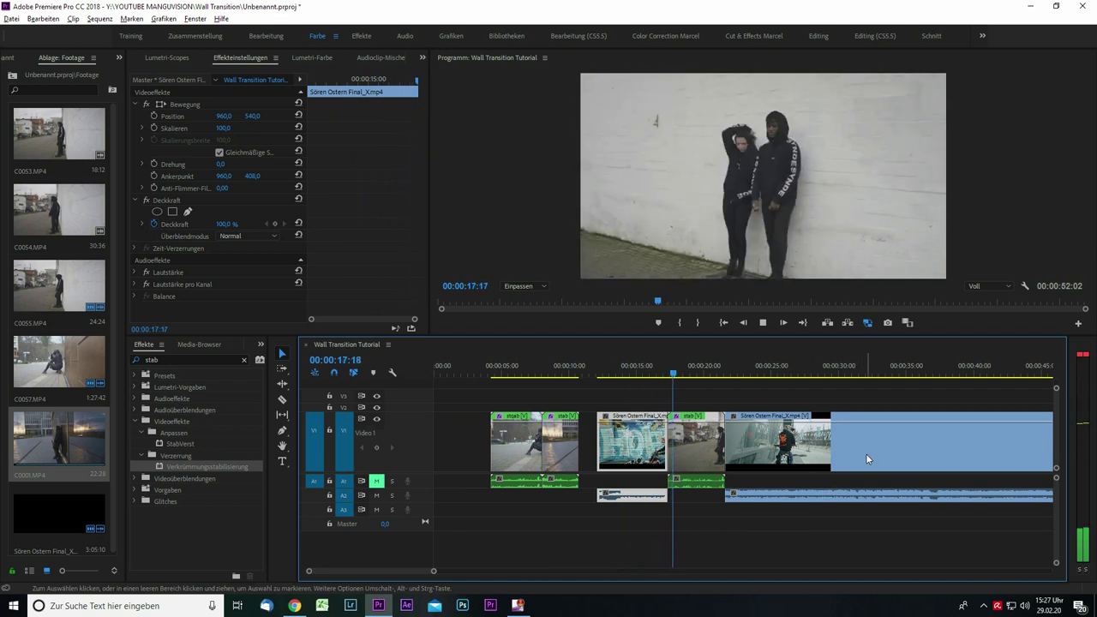
key(space)
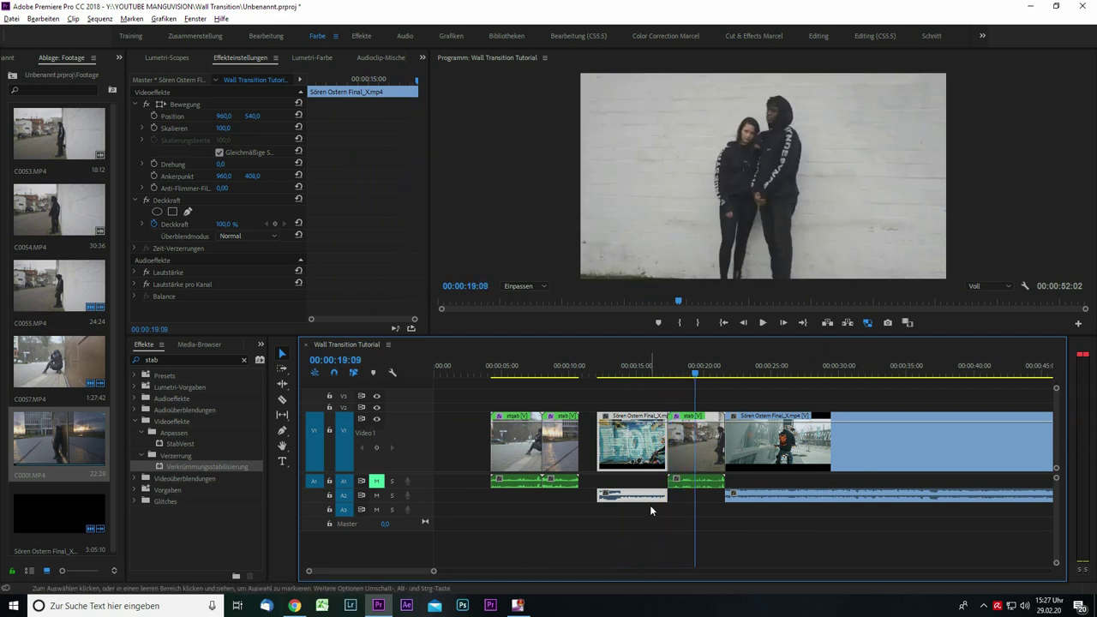
Step: Move the audio of both motorcycle parts back to track A1 and play from 00:00:19:09 into the second part
drag(650, 502, 649, 482)
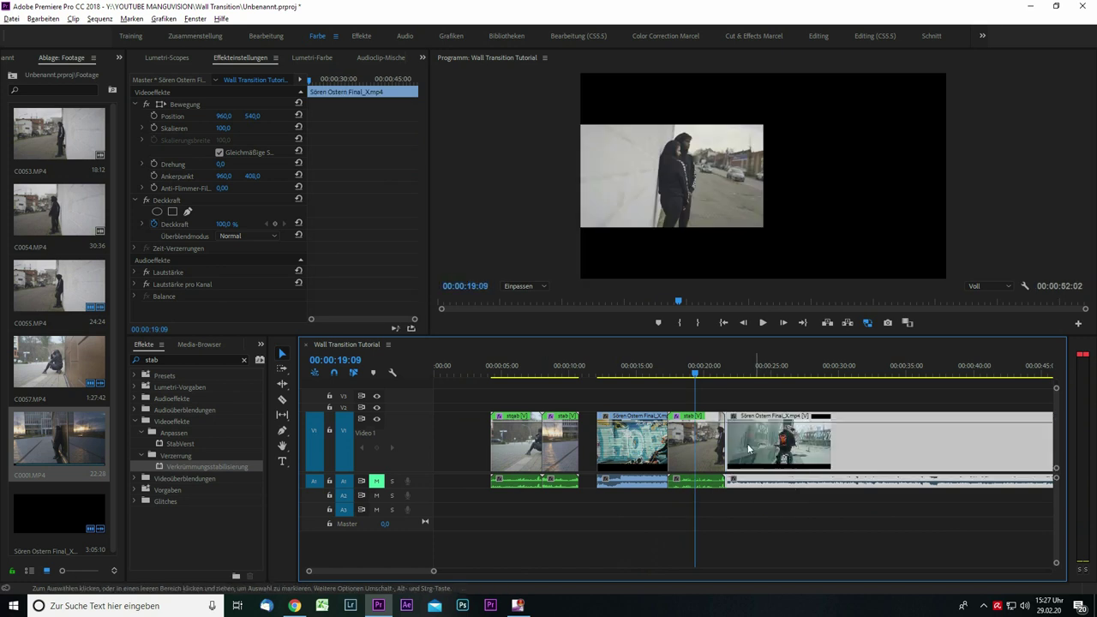
key(space)
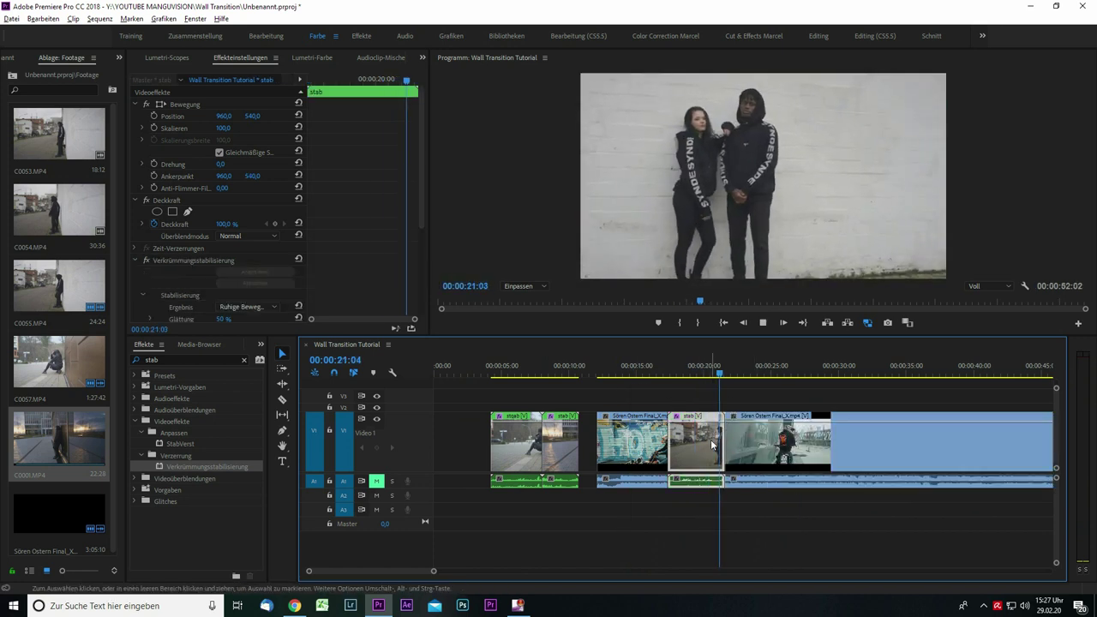
key(space)
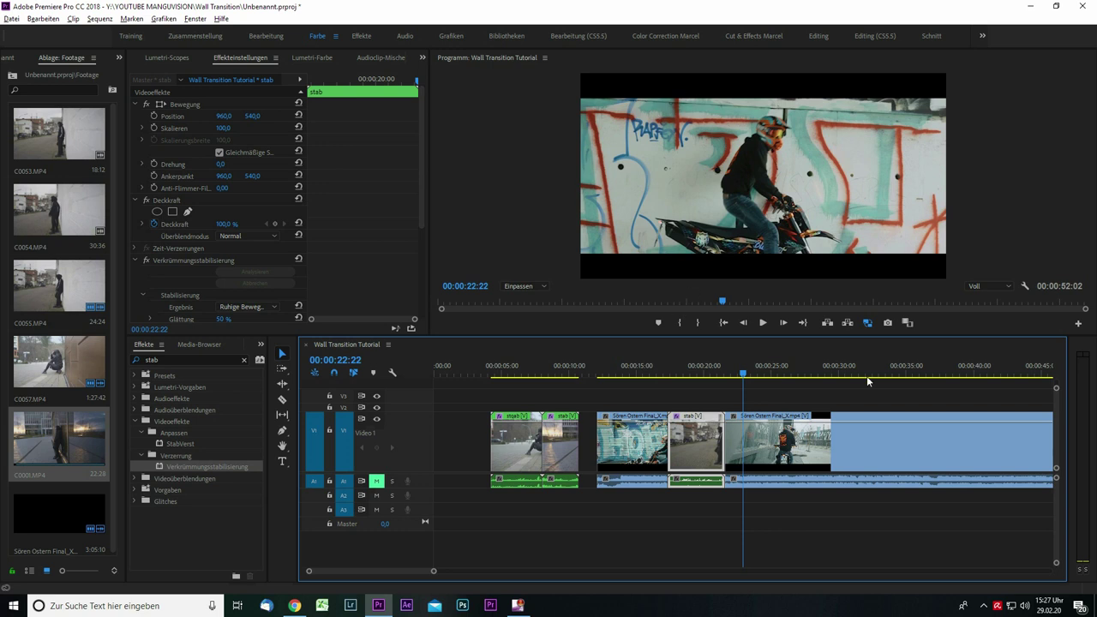
Step: Scrub the start of the second motorcycle part between 00:00:22:08 and 00:00:24:04 to compare its wall shots
click(726, 456)
key(minus)
key(minus)
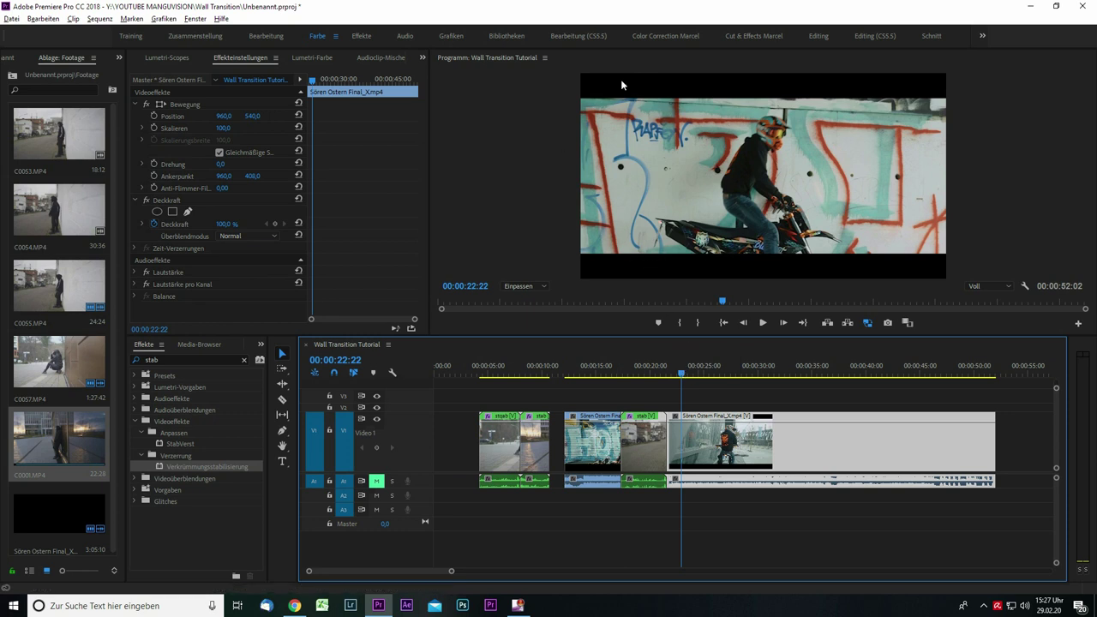
drag(683, 369, 683, 370)
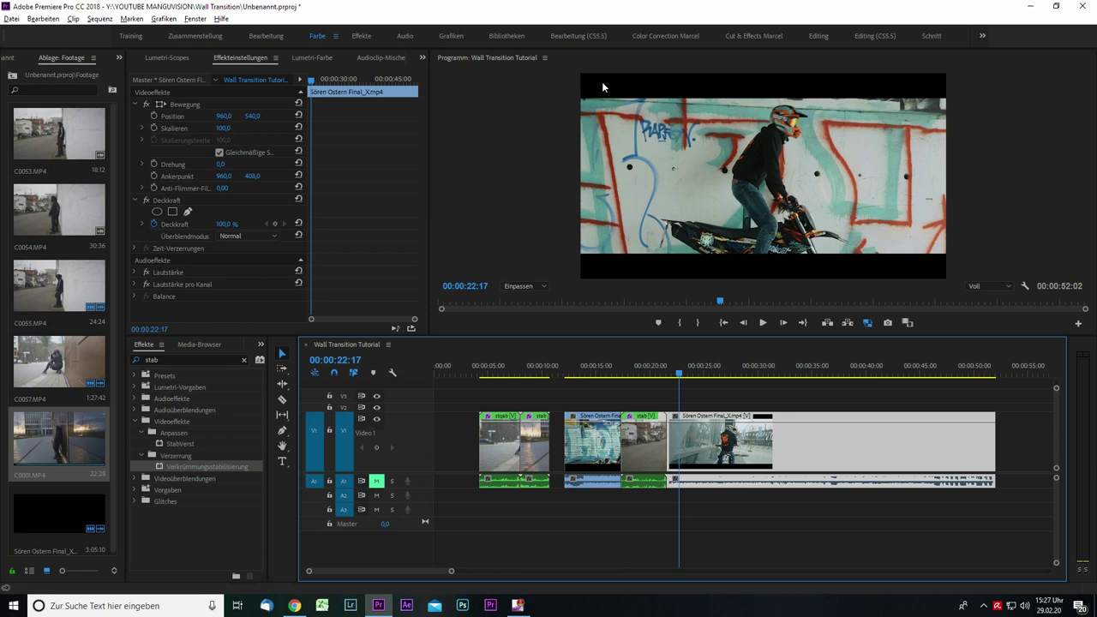
click(695, 375)
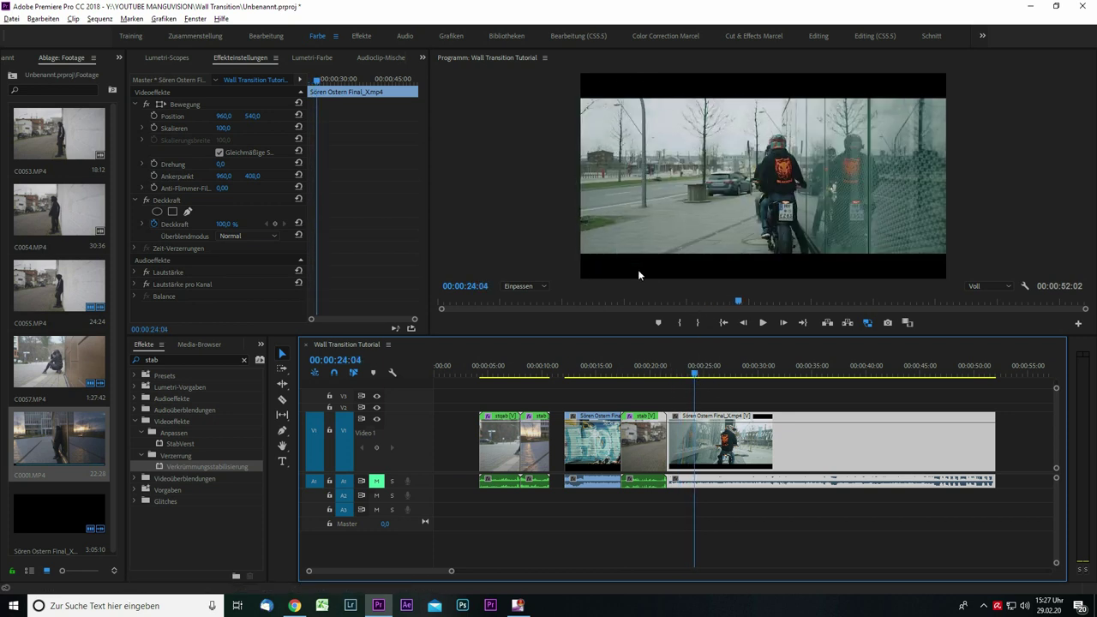
drag(696, 368, 686, 369)
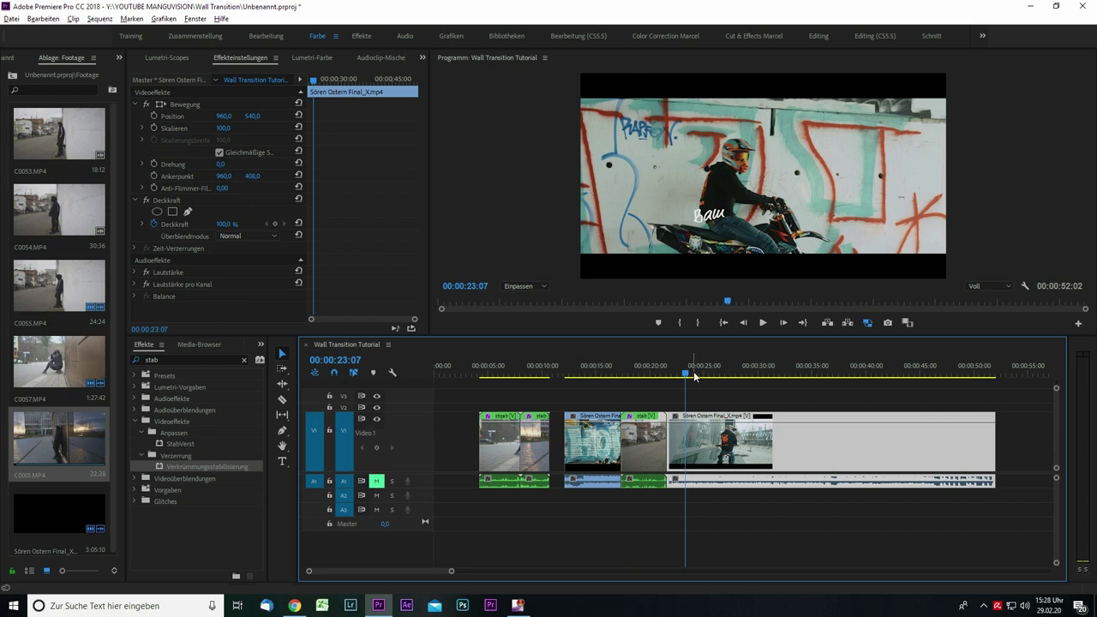
drag(687, 375, 677, 377)
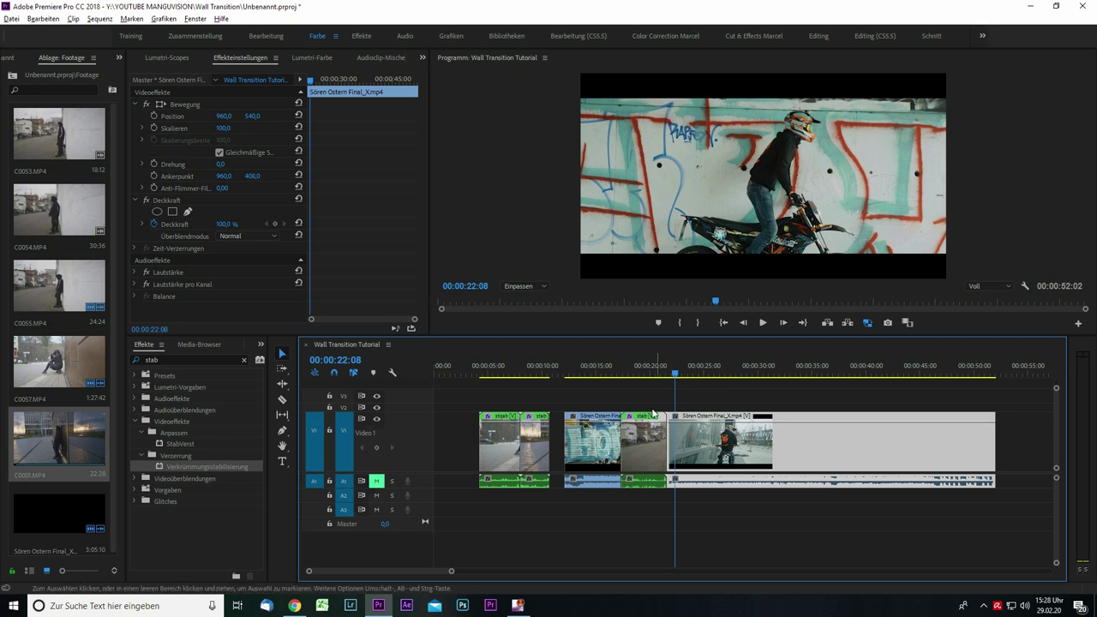
Step: Save the project, then return the inserted nested clip to the sequence start and select all three nested clips
click(659, 406)
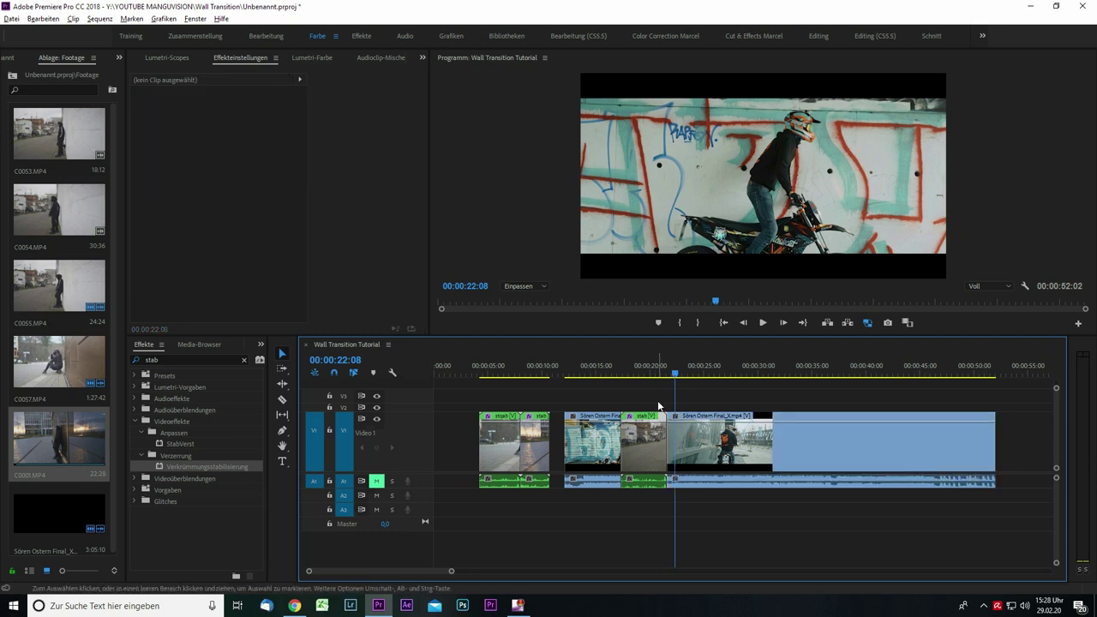
key(ctrl+s)
drag(645, 441, 457, 441)
drag(535, 396, 467, 469)
Step: Step through the third nested clip around 00:00:08:22 to inspect the reflections in the glass wall
drag(476, 374, 530, 376)
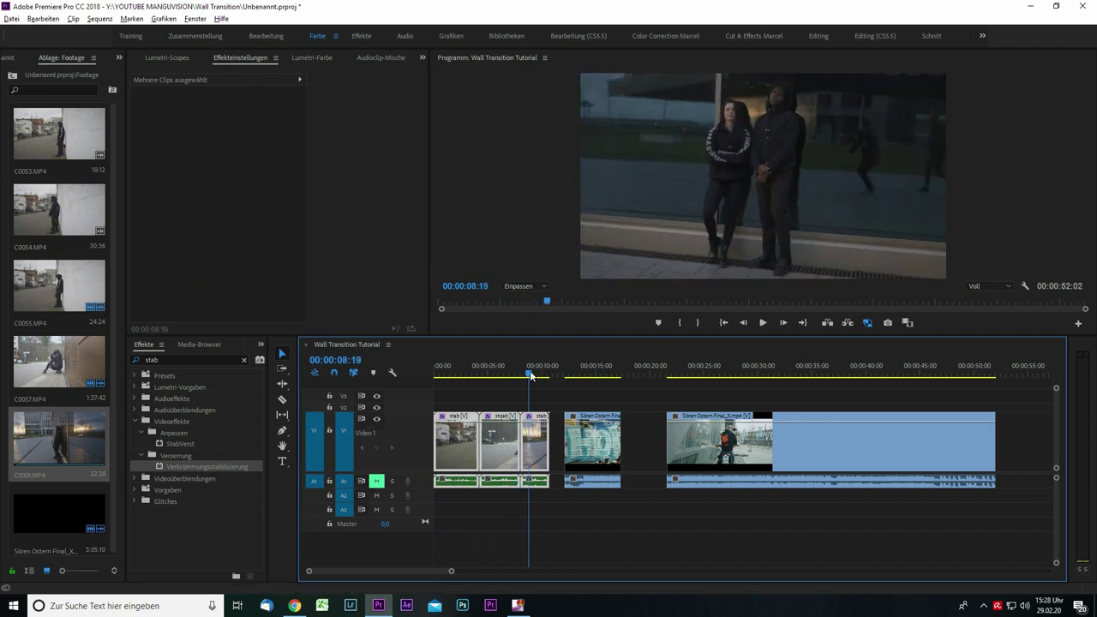
key(Left)
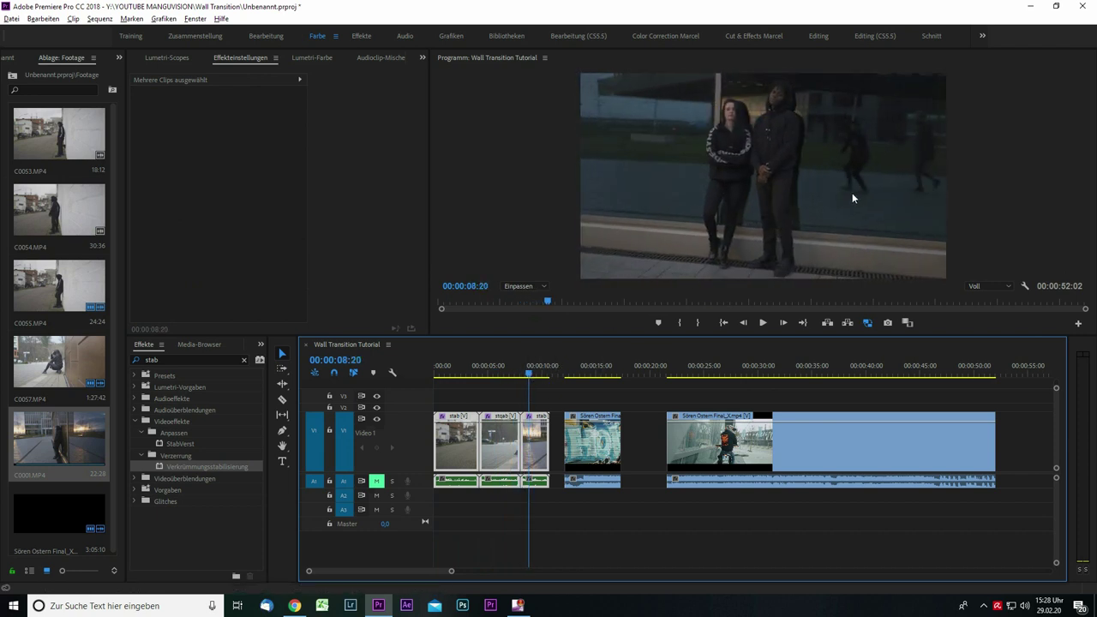
key(Right)
key(Right)
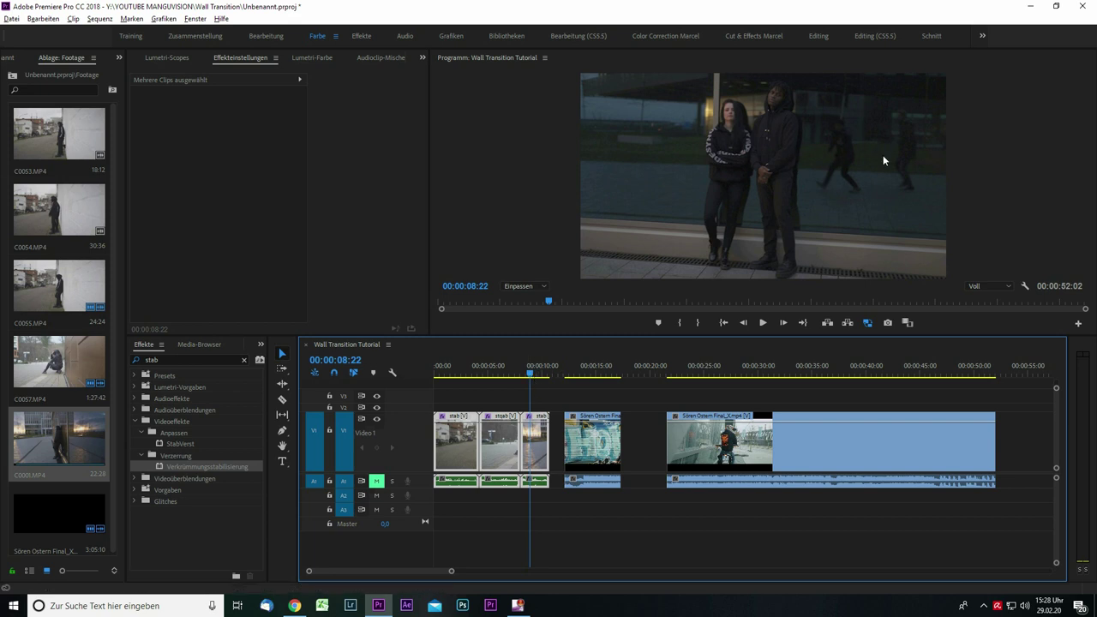
Step: Scrub the third nested clip from its start at 00:00:08:02 to its last frames to examine the camera movement
click(540, 448)
drag(530, 378, 522, 380)
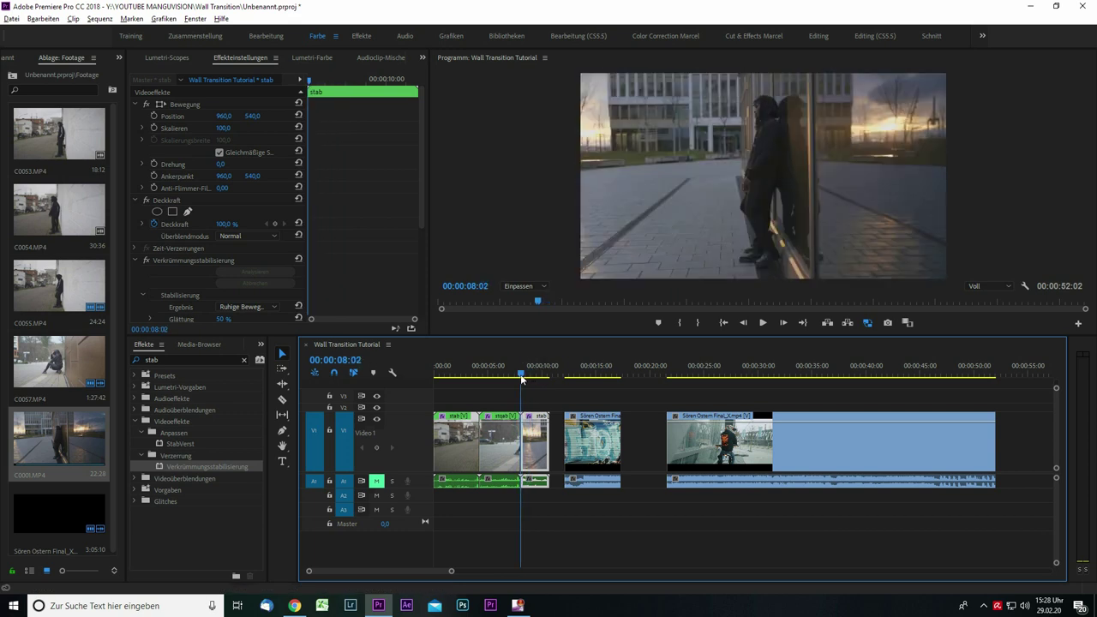
drag(524, 375, 525, 375)
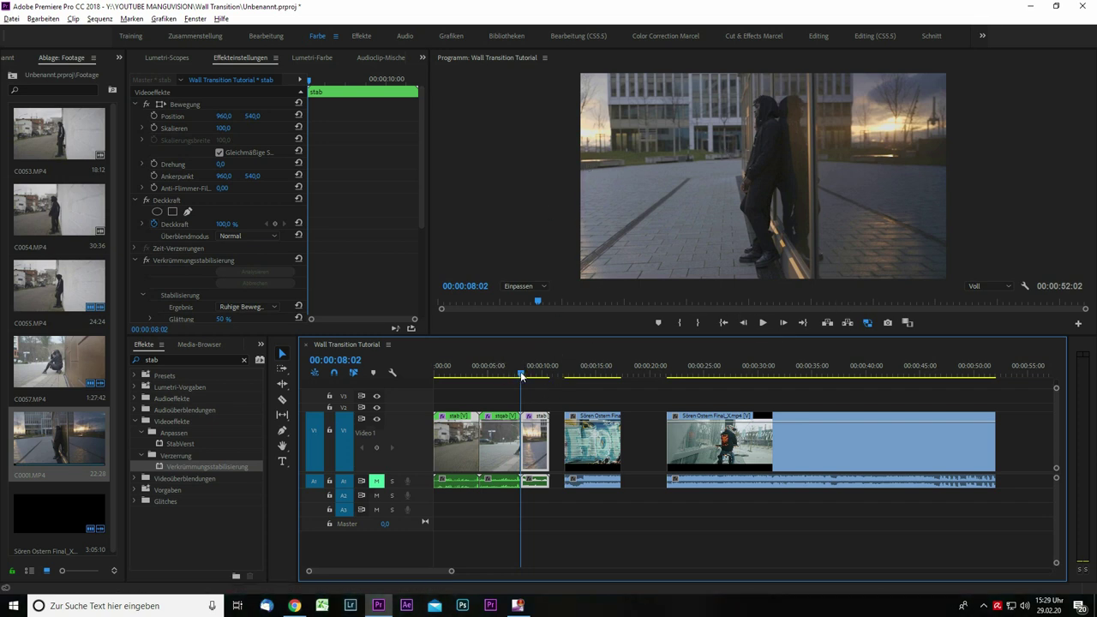
drag(521, 375, 526, 376)
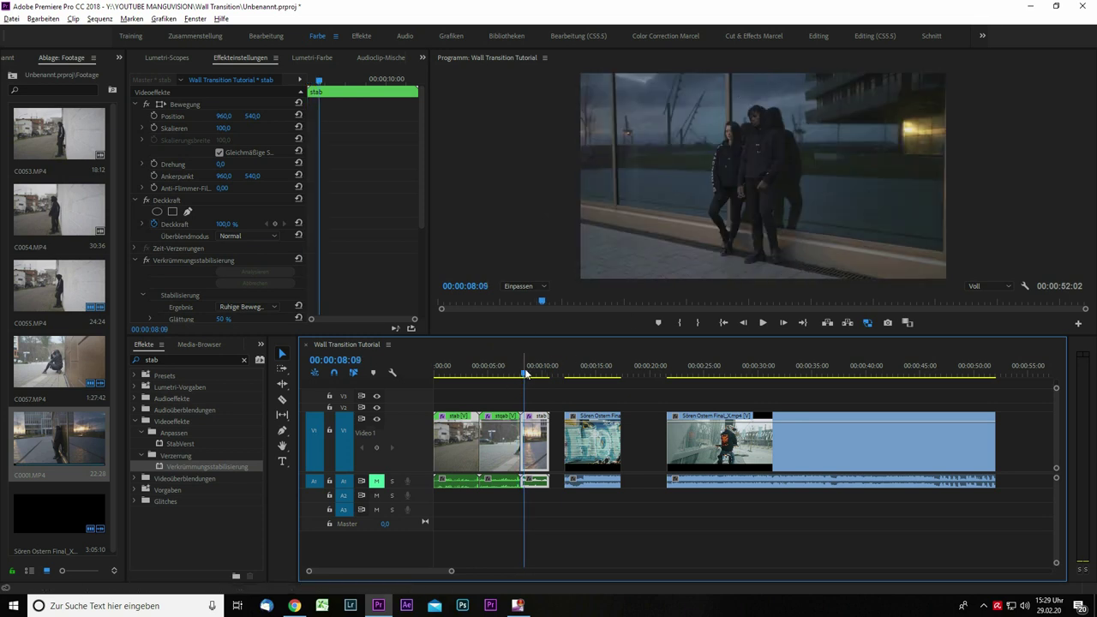
drag(525, 373, 551, 377)
key(Left)
key(Left)
key(Left)
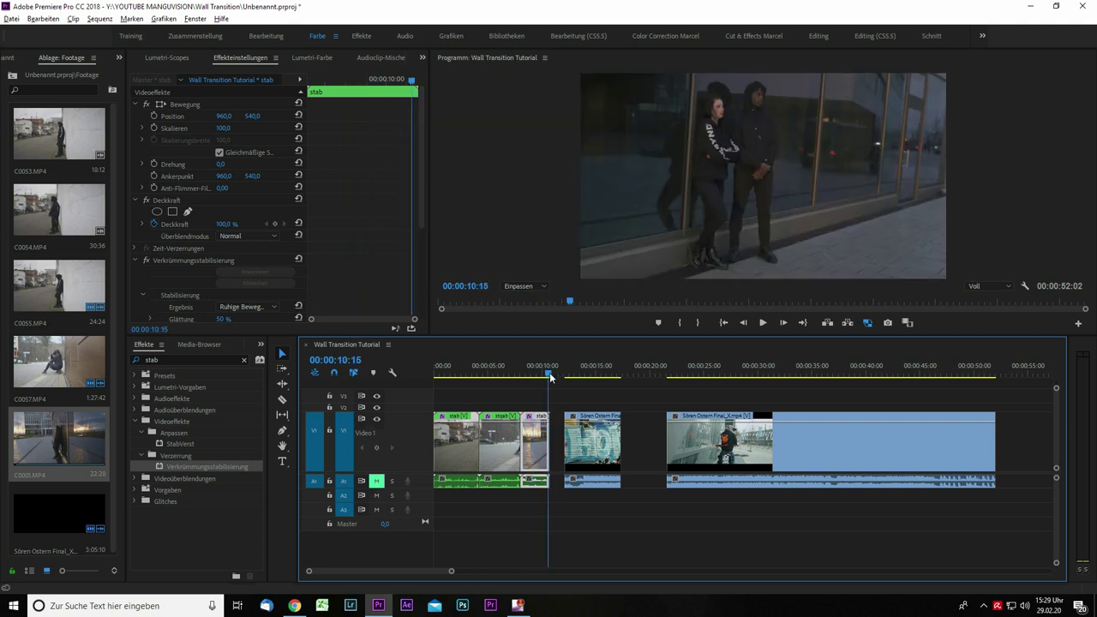
Step: Move the first motorcycle part earlier so that it starts at 00:00:11:14
key(space)
key(space)
drag(586, 463, 580, 463)
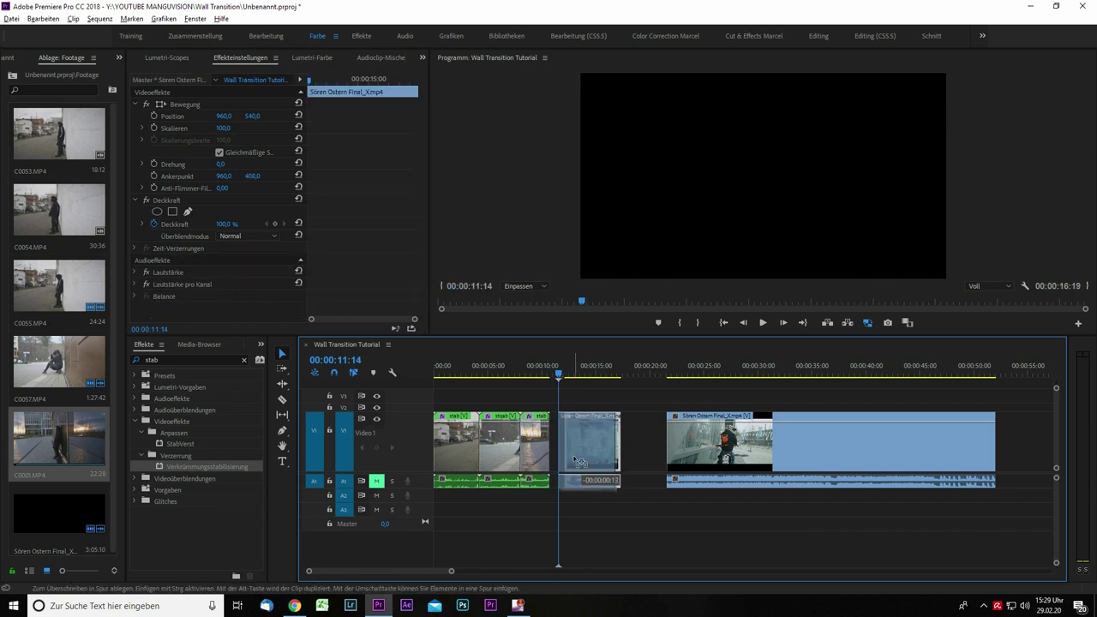